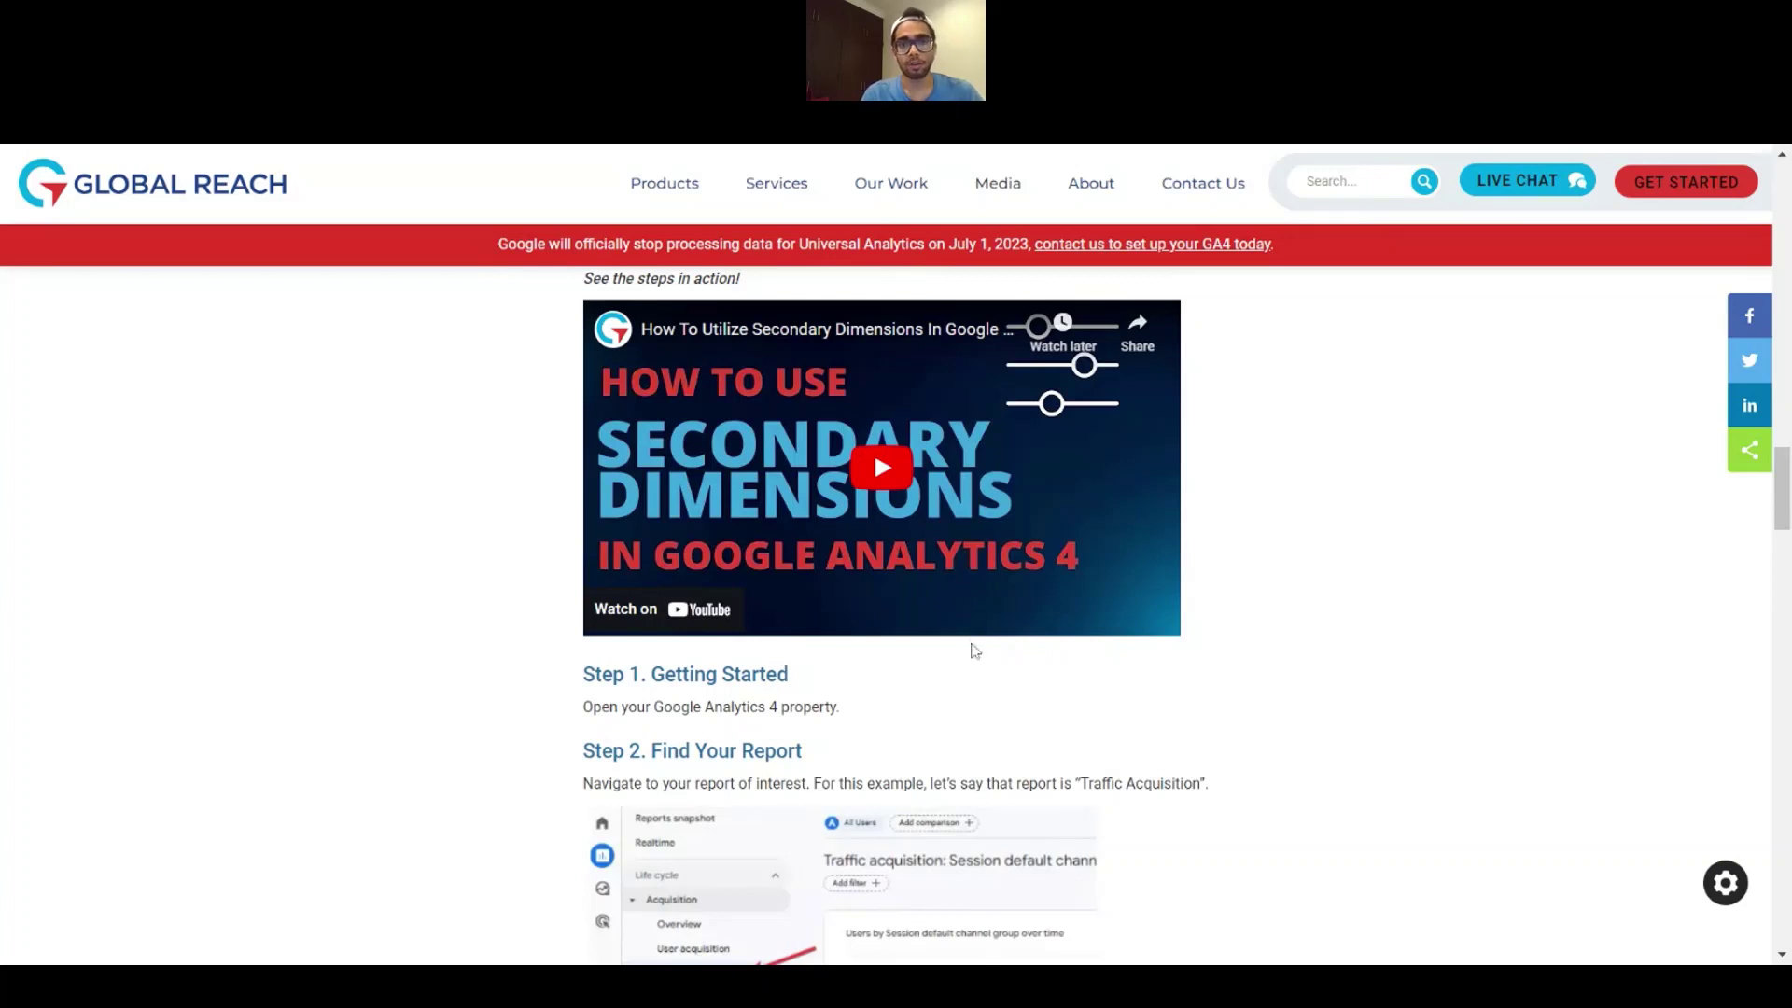
Step: Review the blog article on secondary dimensions in Google Analytics 4, from its heading to the embedded YouTube video
scroll(954, 598, up, 2)
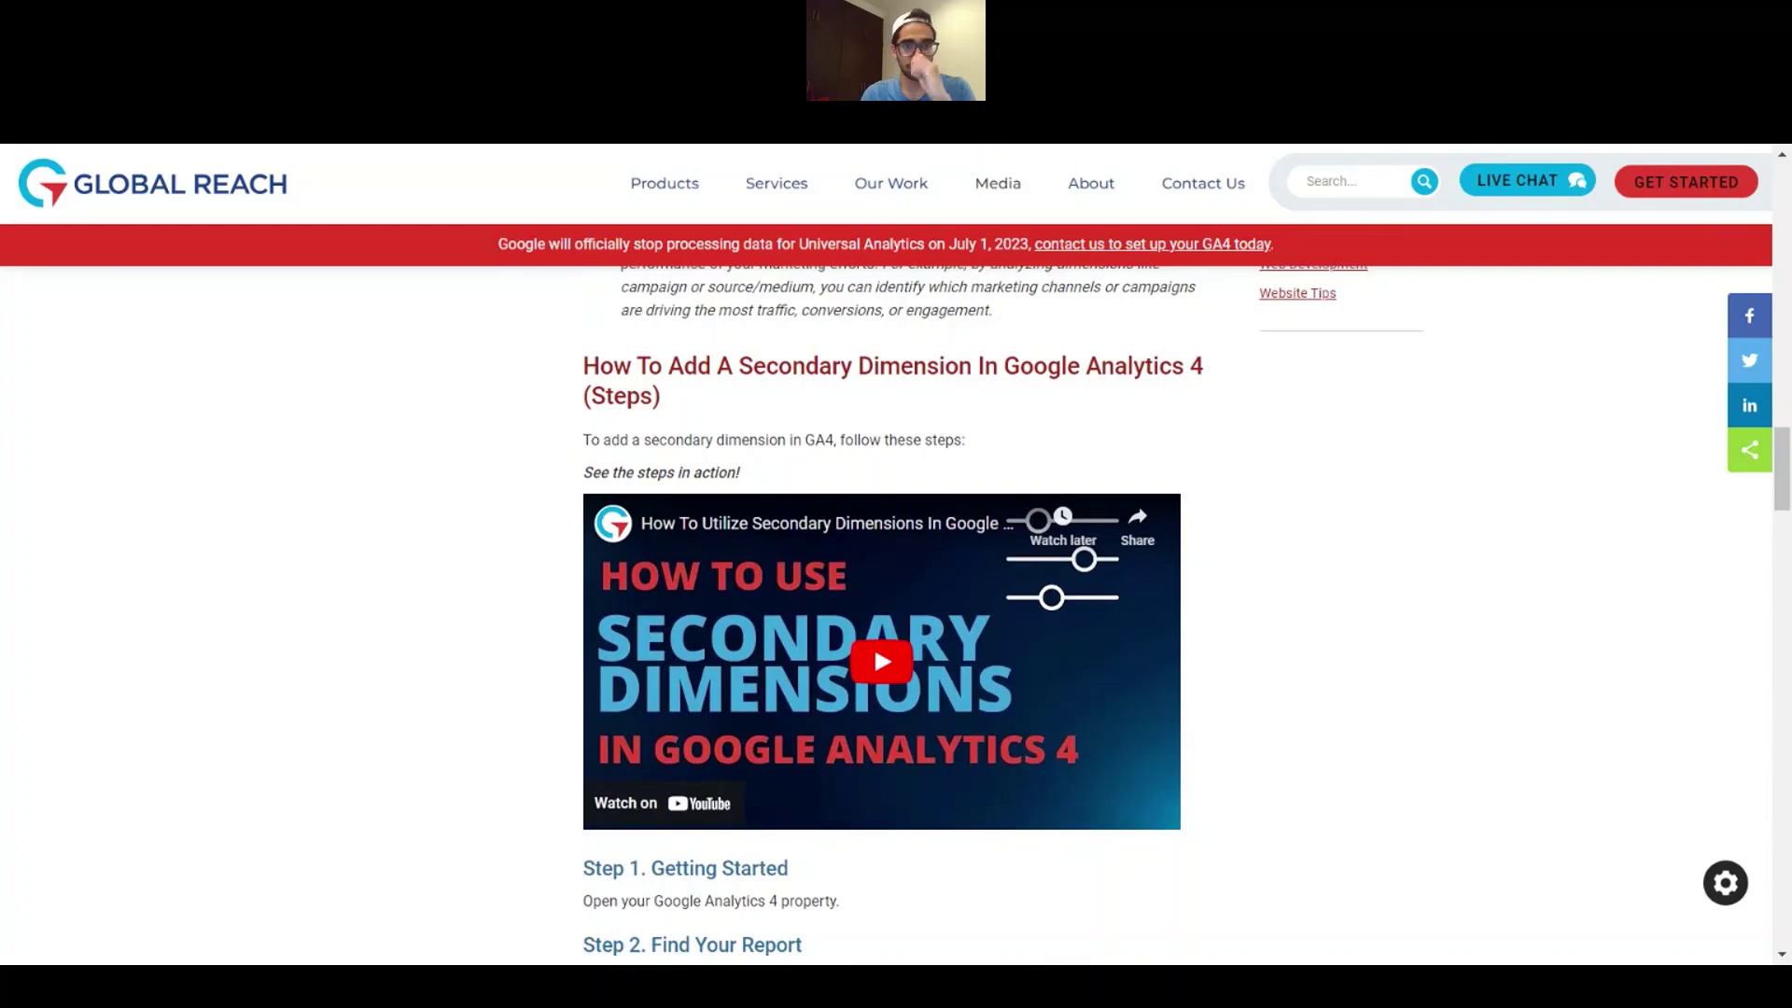
scroll(954, 598, up, 20)
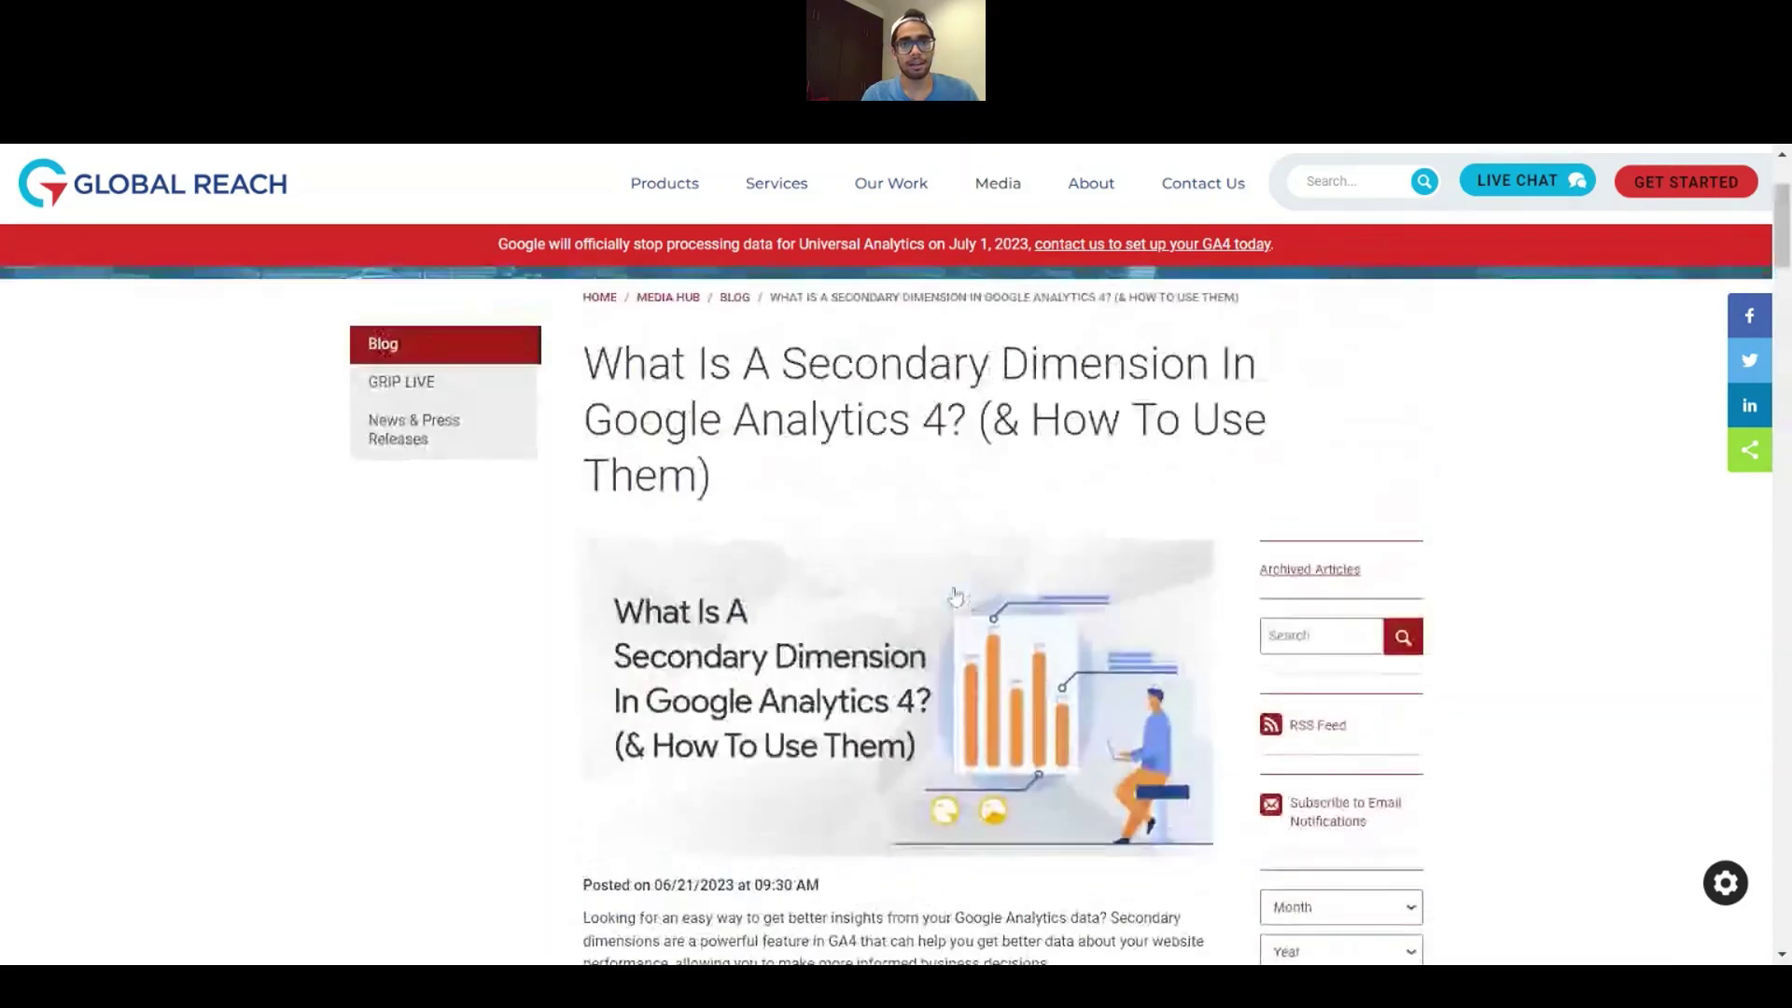
scroll(955, 597, up, 1)
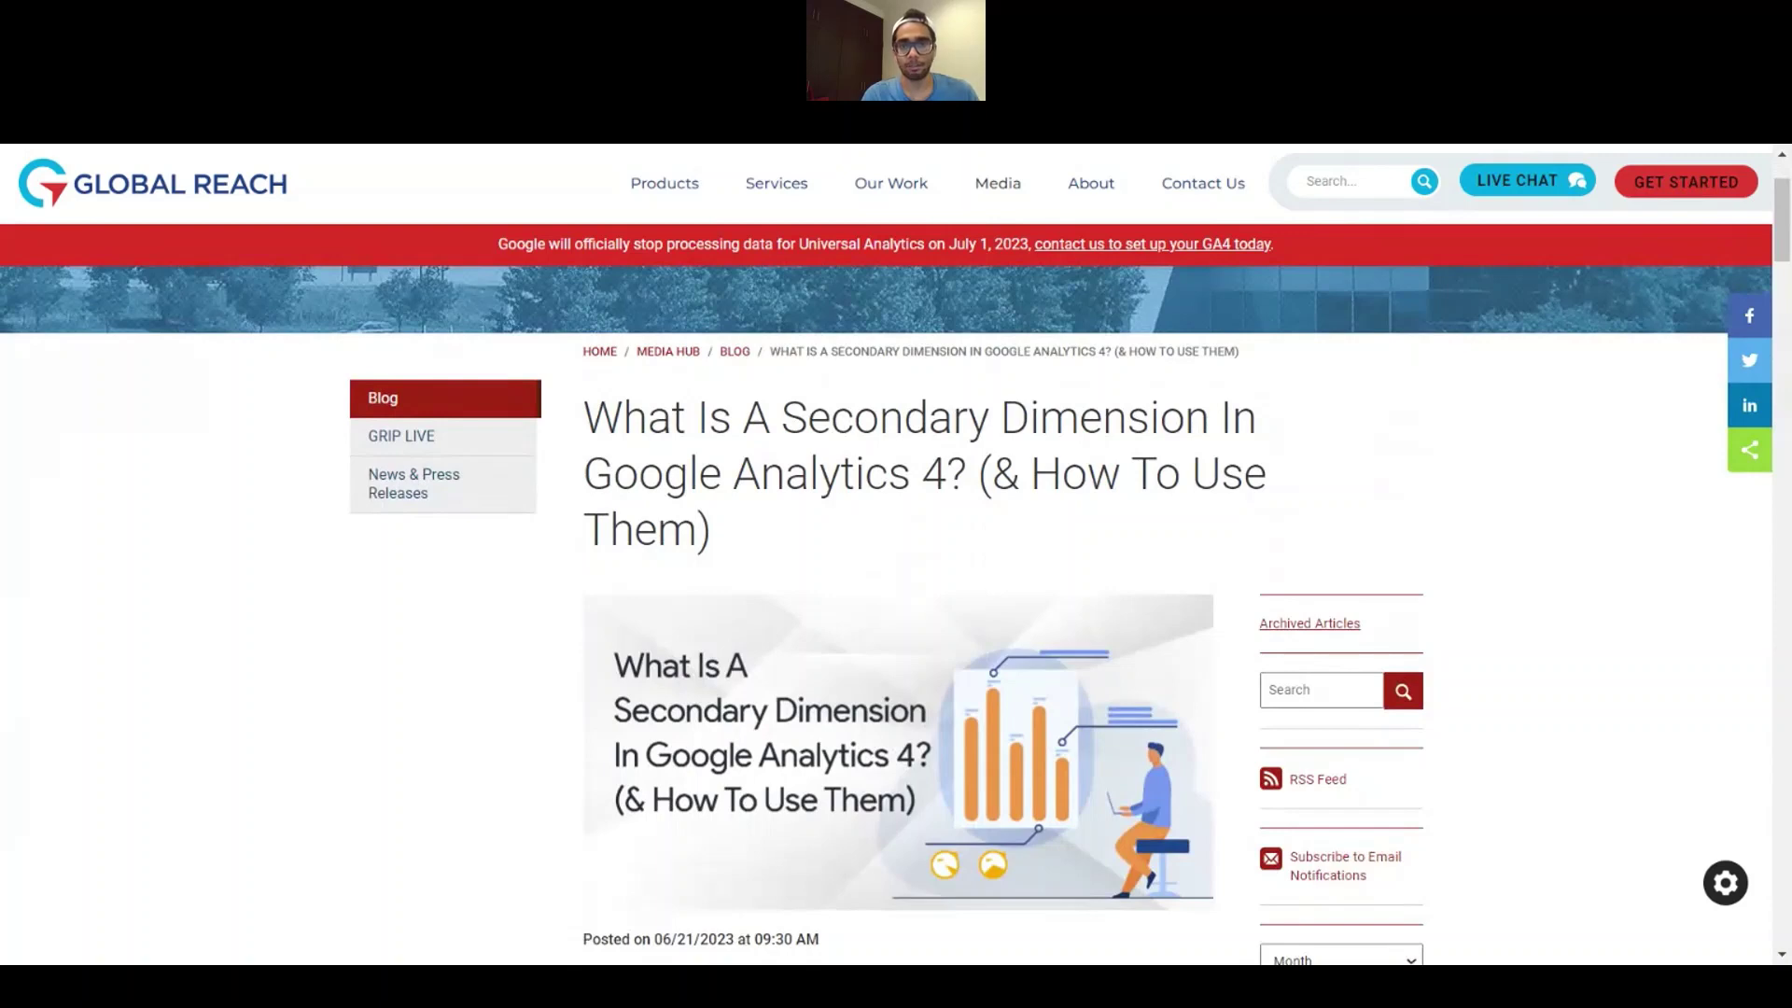
scroll(941, 555, down, 15)
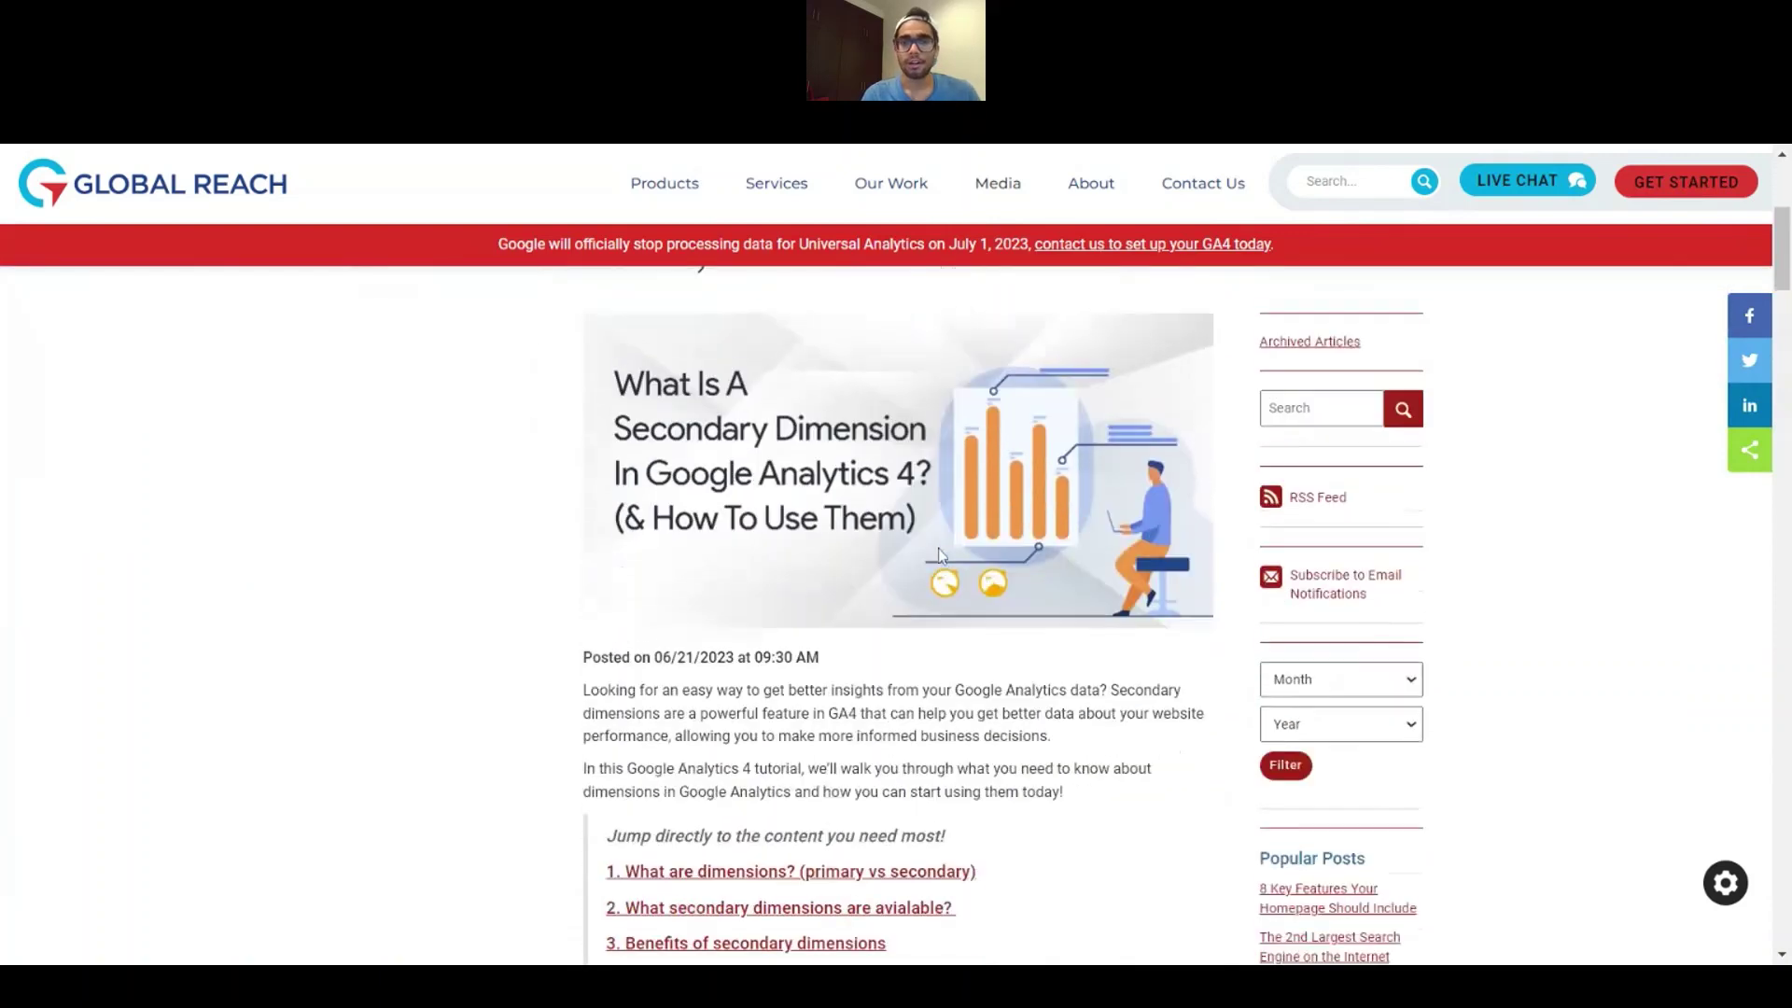
scroll(940, 555, down, 12)
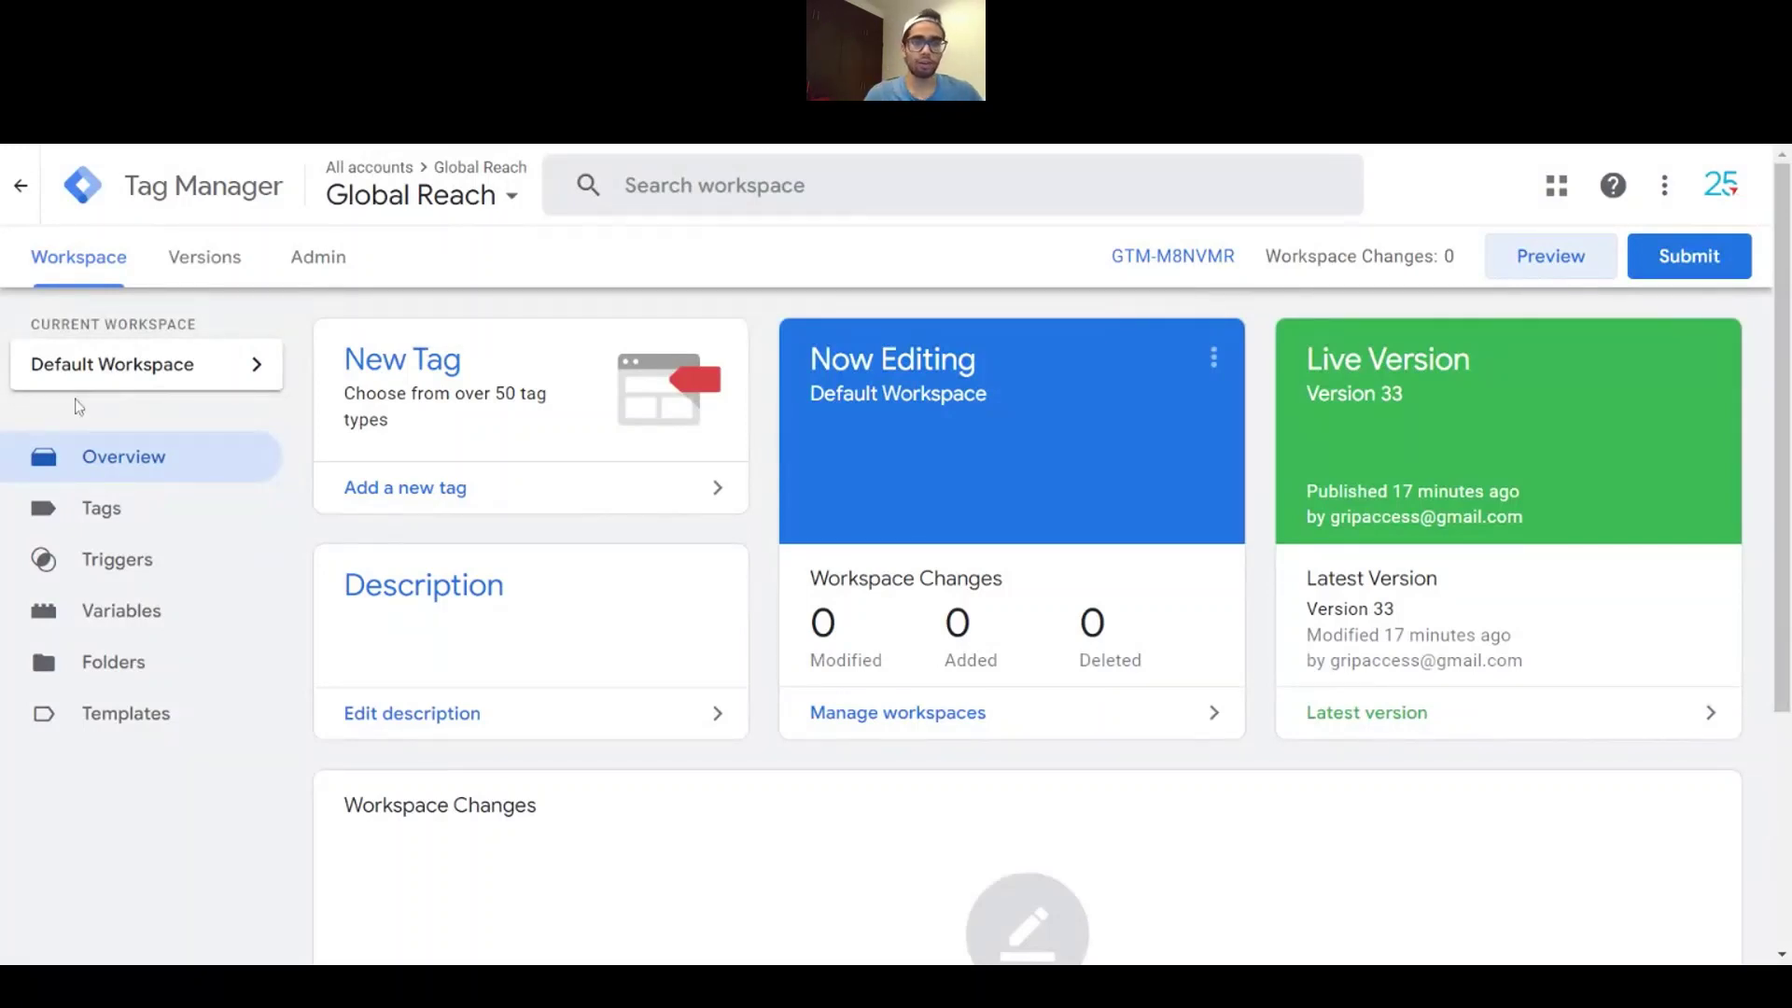
Step: Examine the configuration of the workspace's built-in variables in Tag Manager, checking that the Videos variables are enabled
click(166, 613)
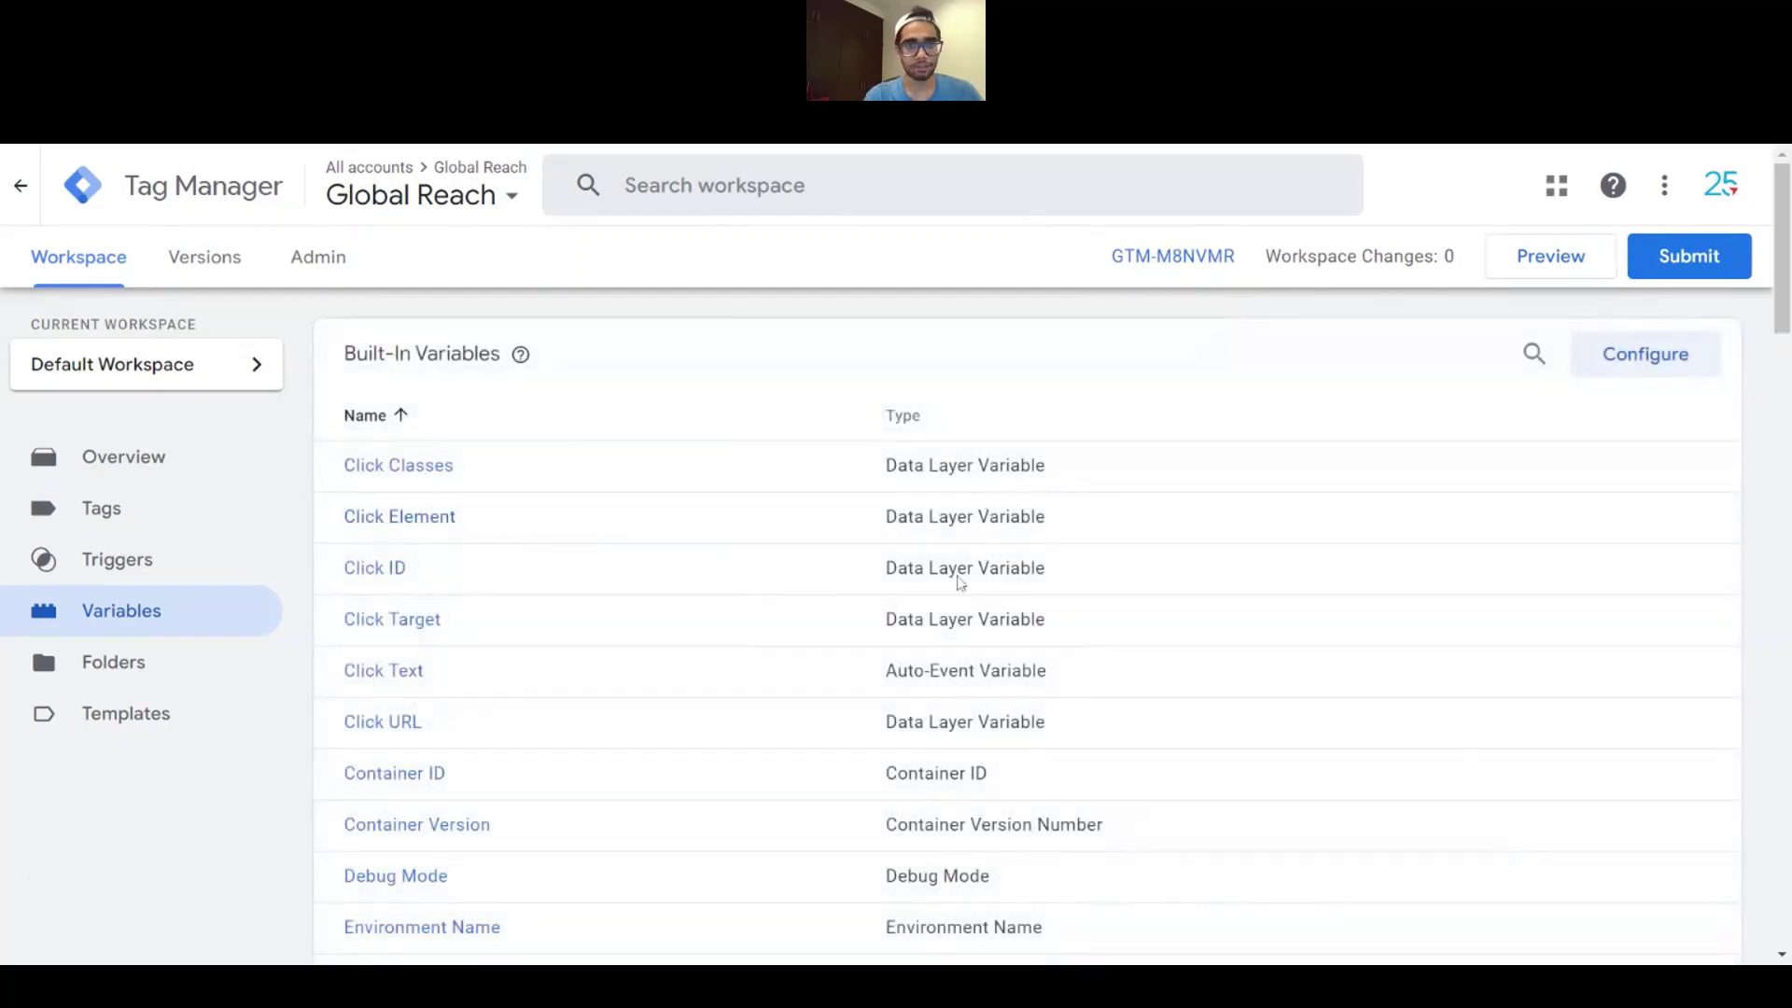
scroll(960, 582, down, 1)
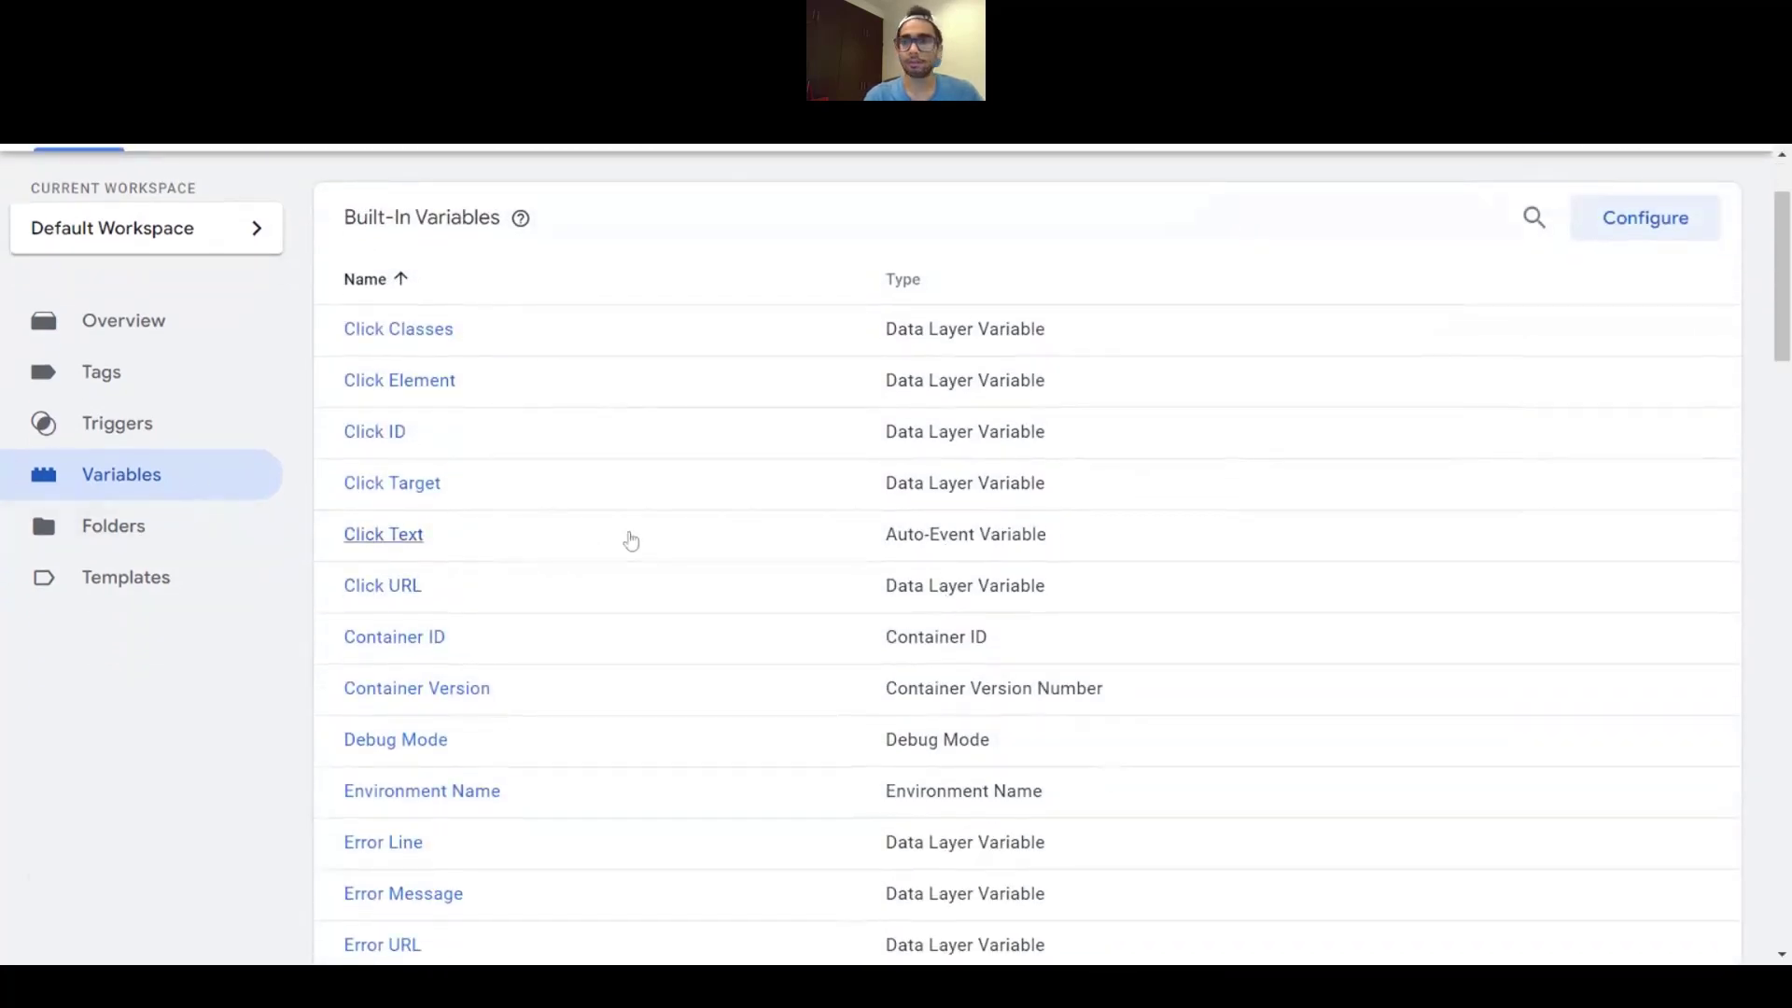
click(1633, 220)
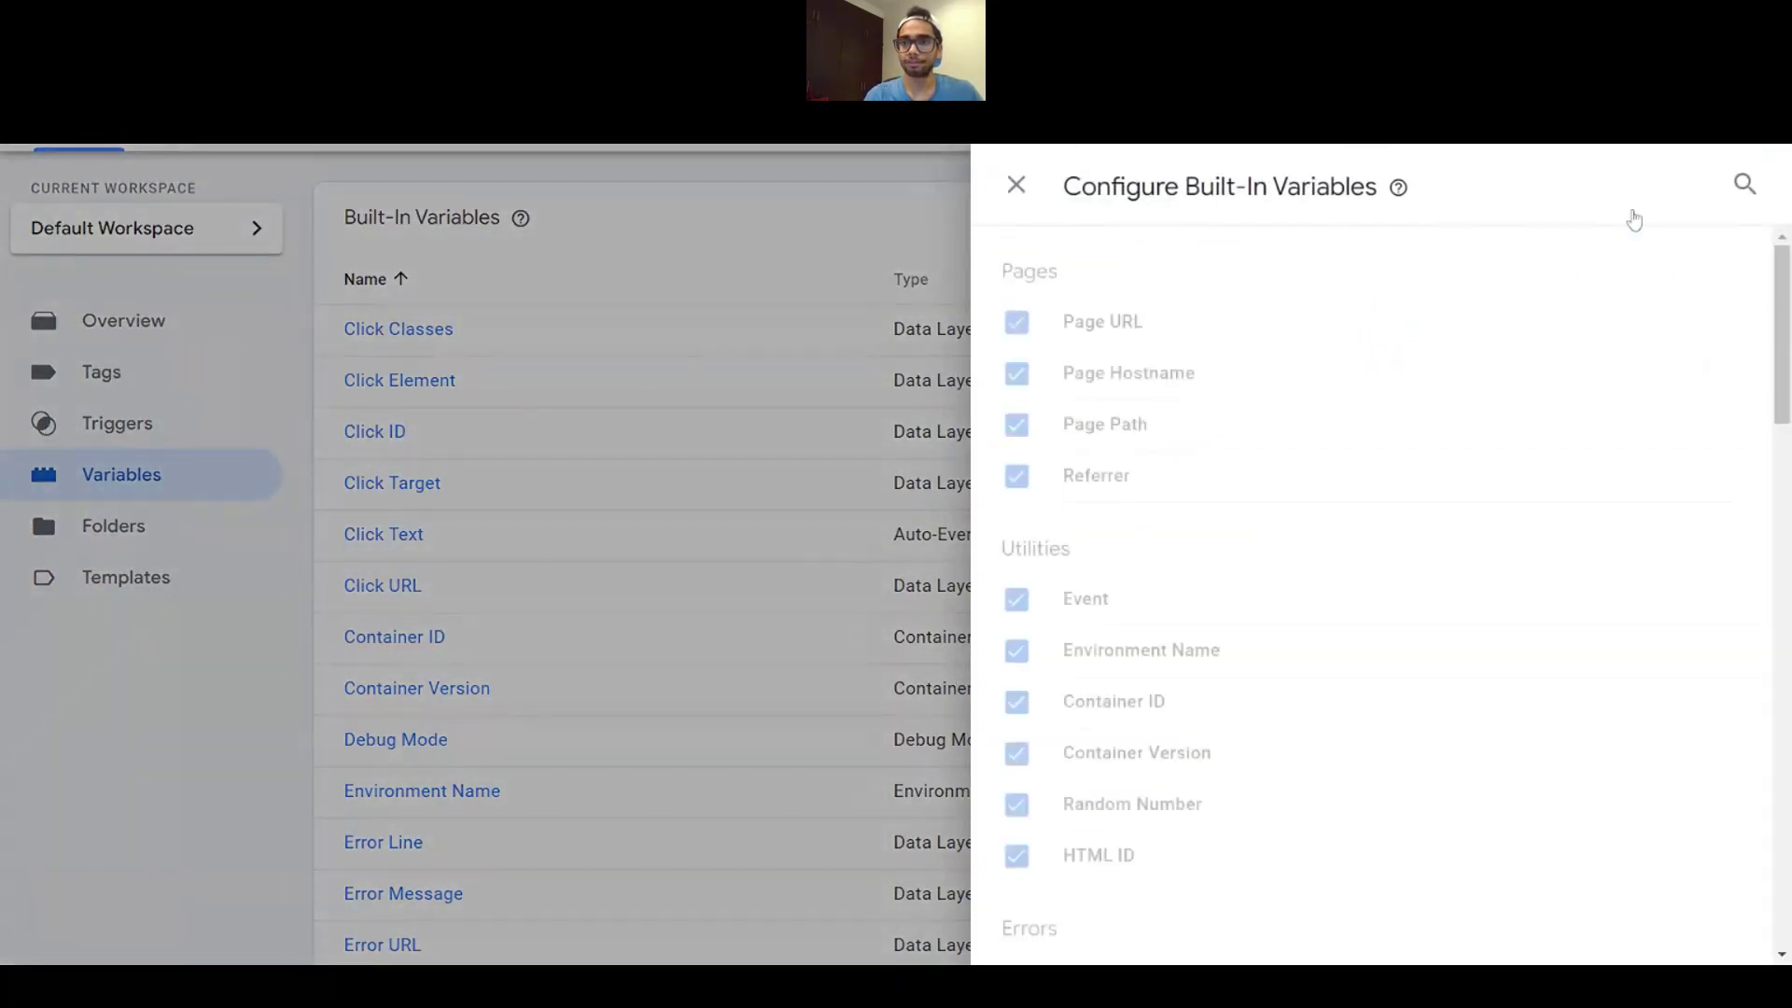
scroll(1544, 388, down, 5)
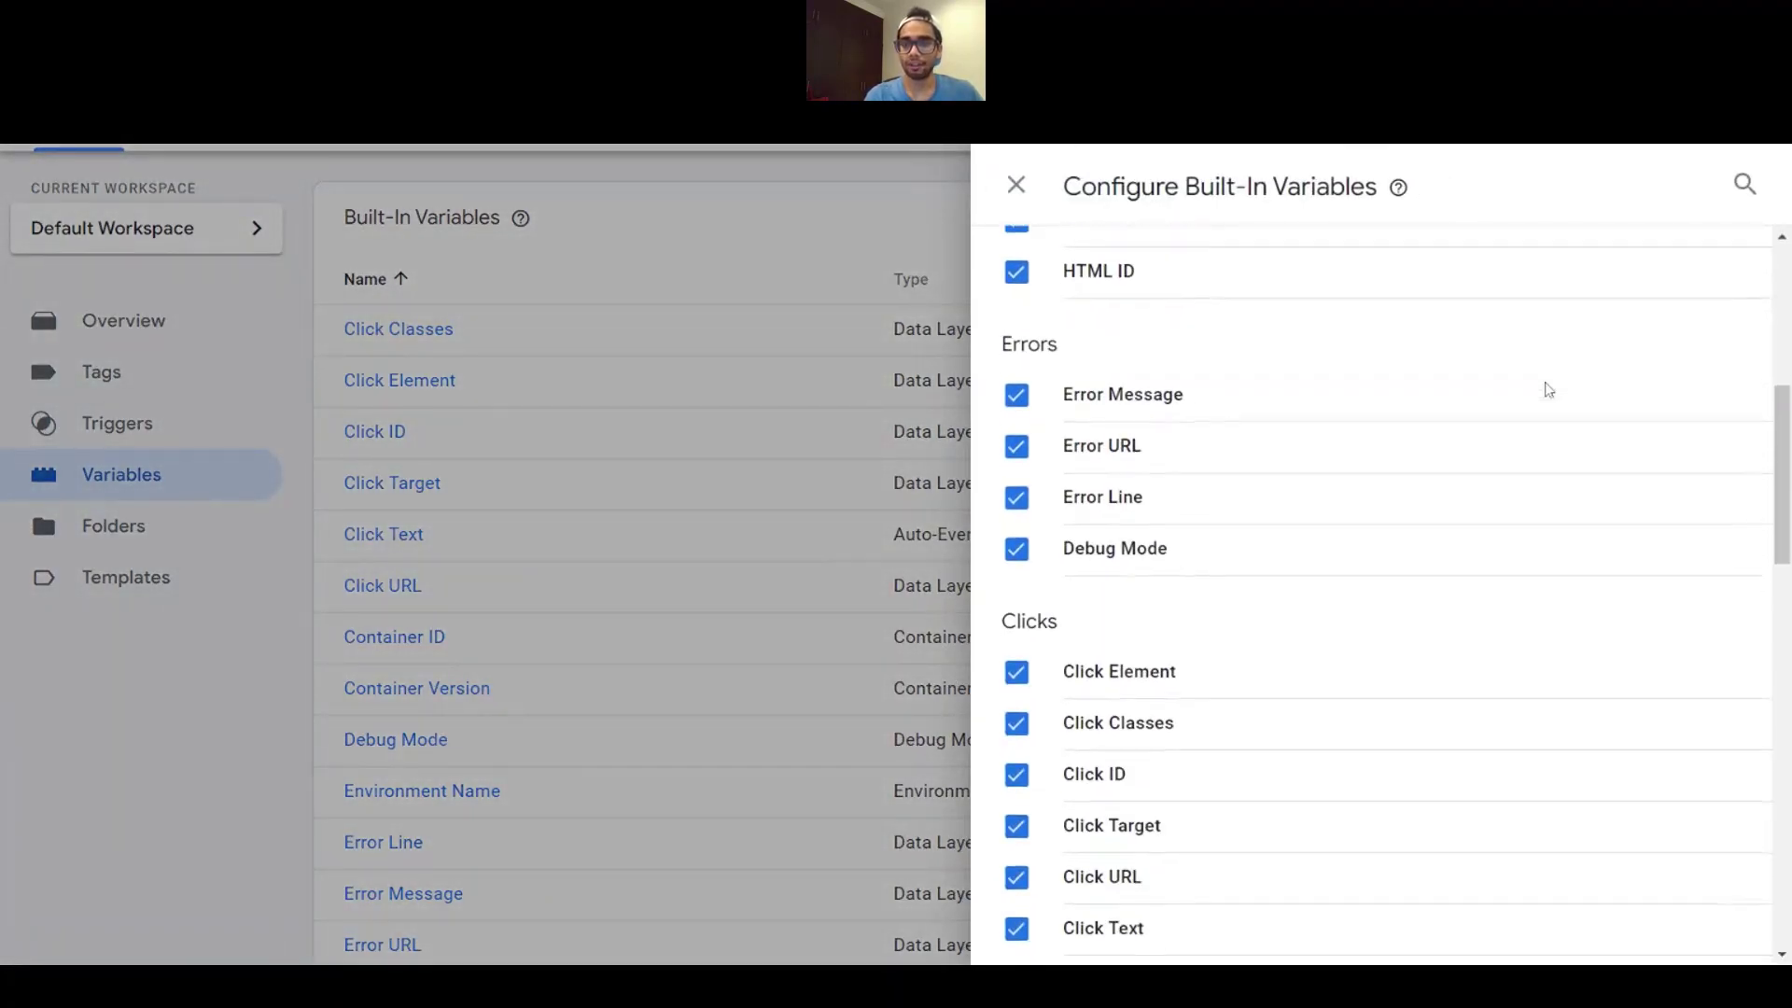
scroll(1549, 390, down, 3)
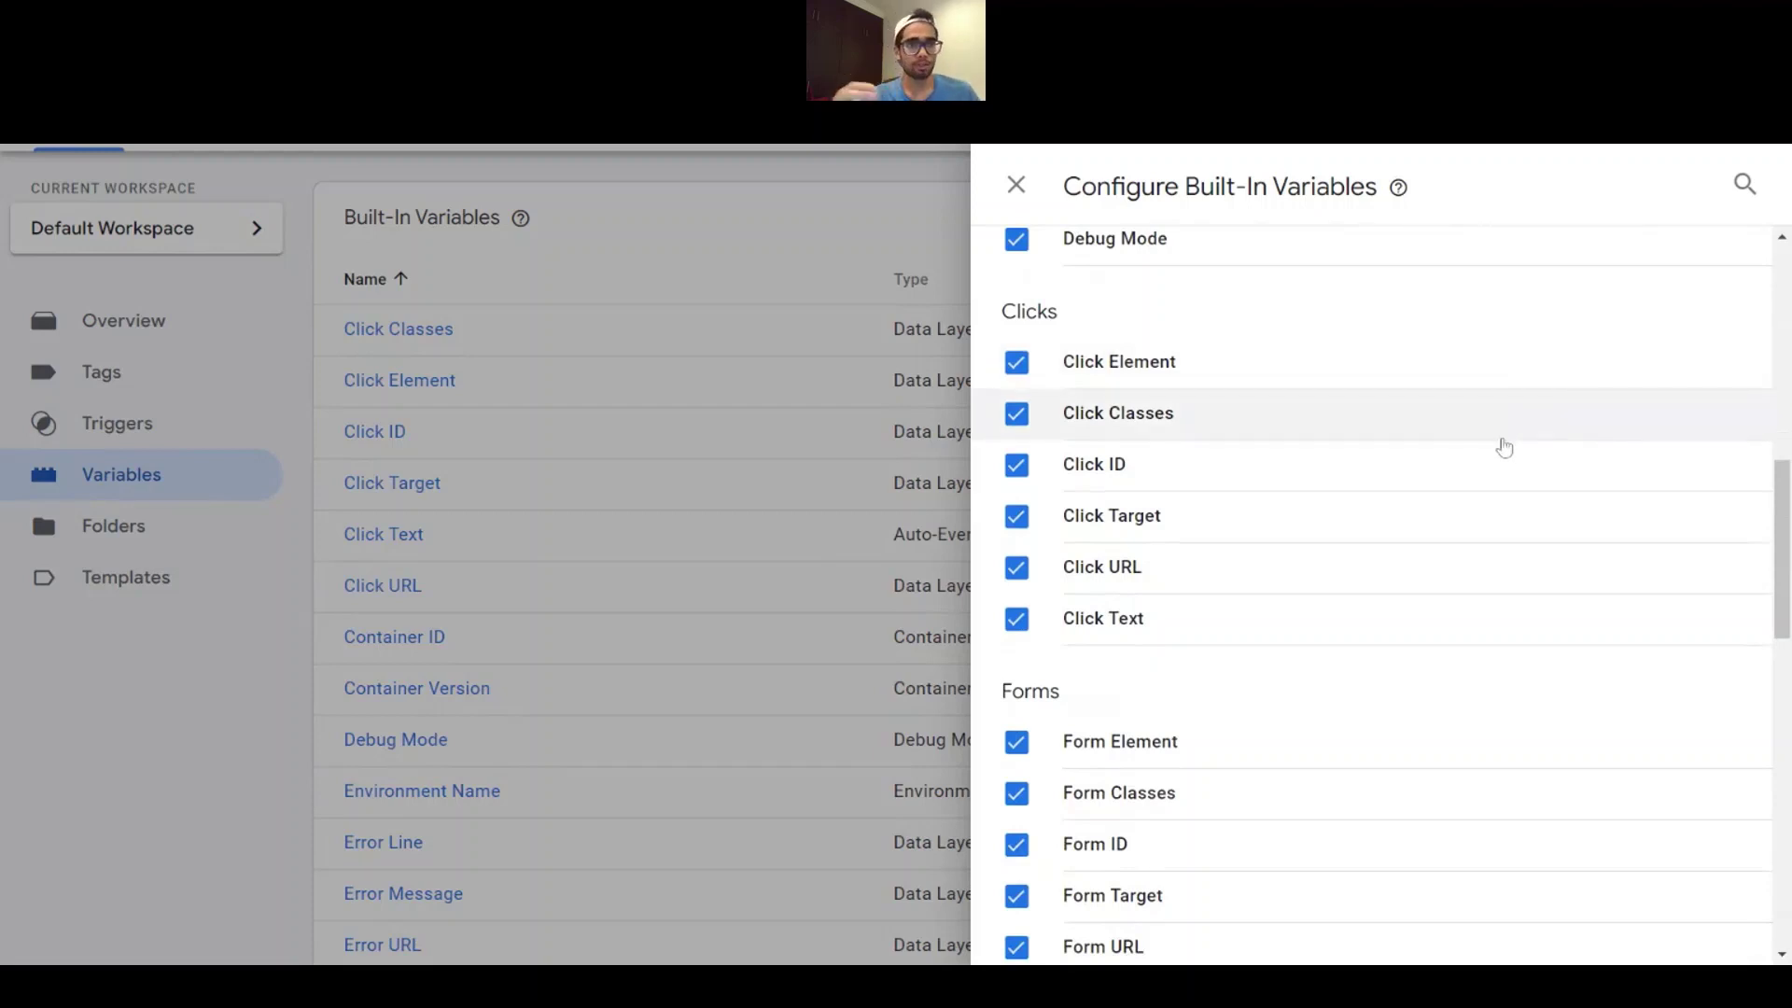
scroll(1504, 525, down, 5)
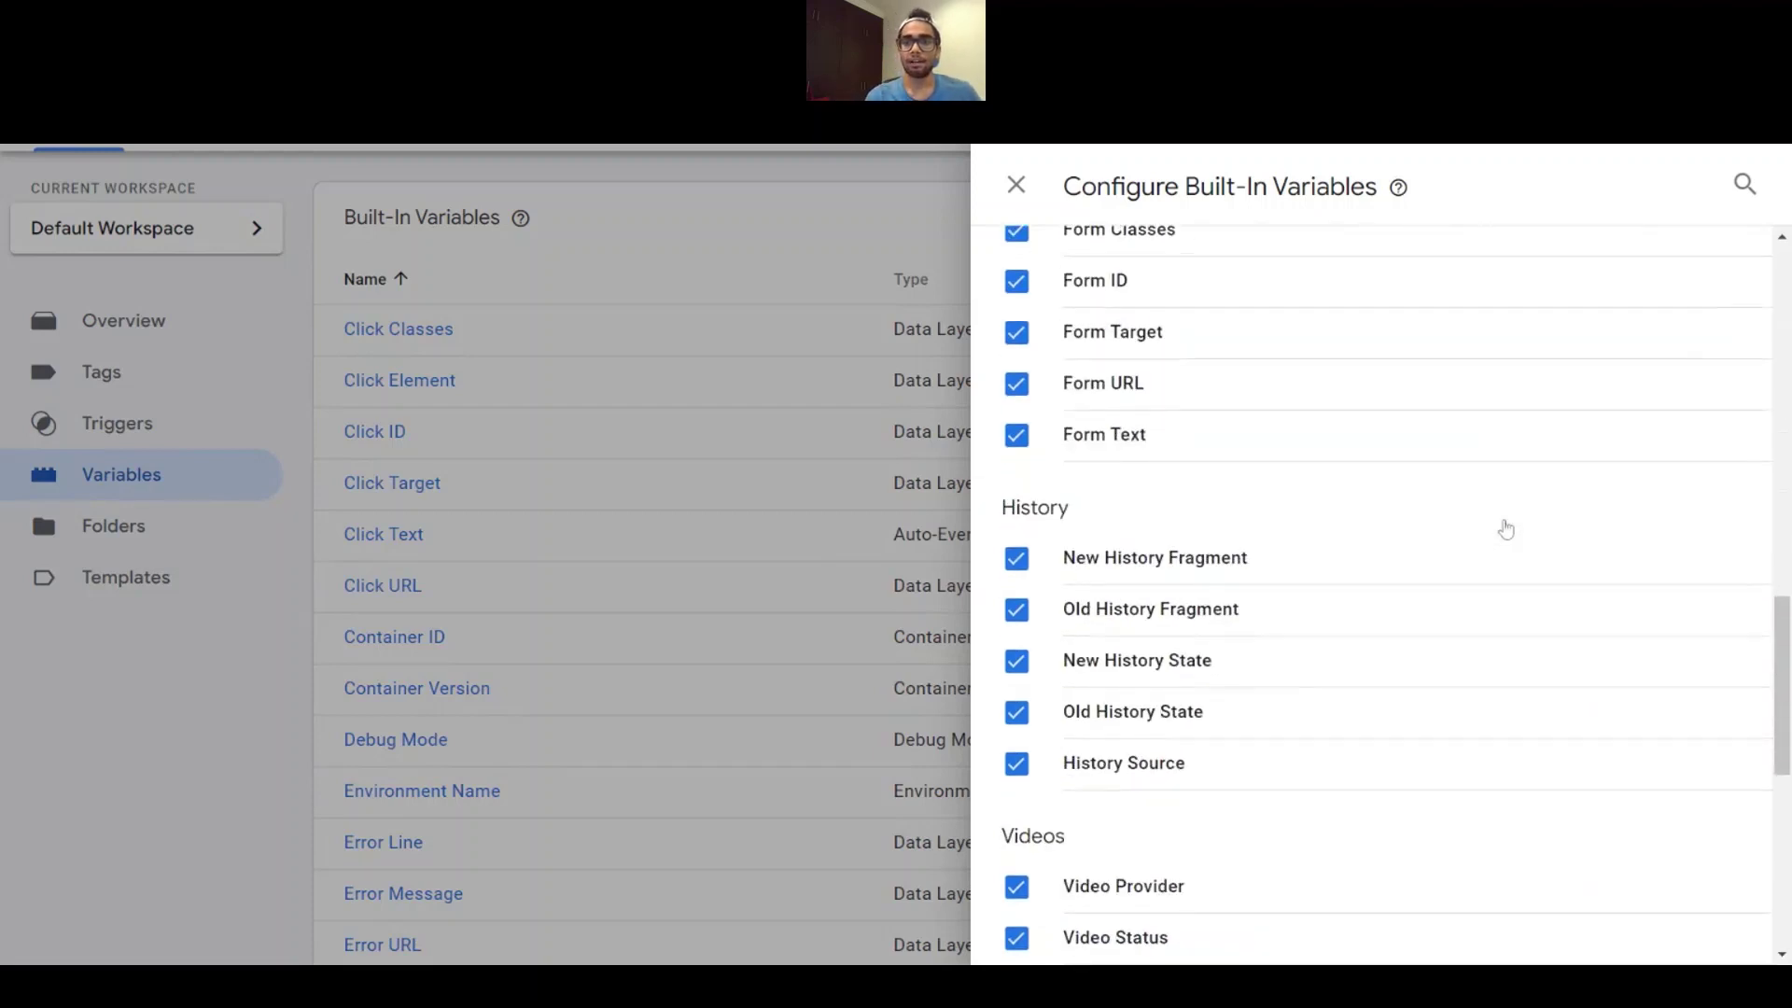
scroll(1505, 528, down, 3)
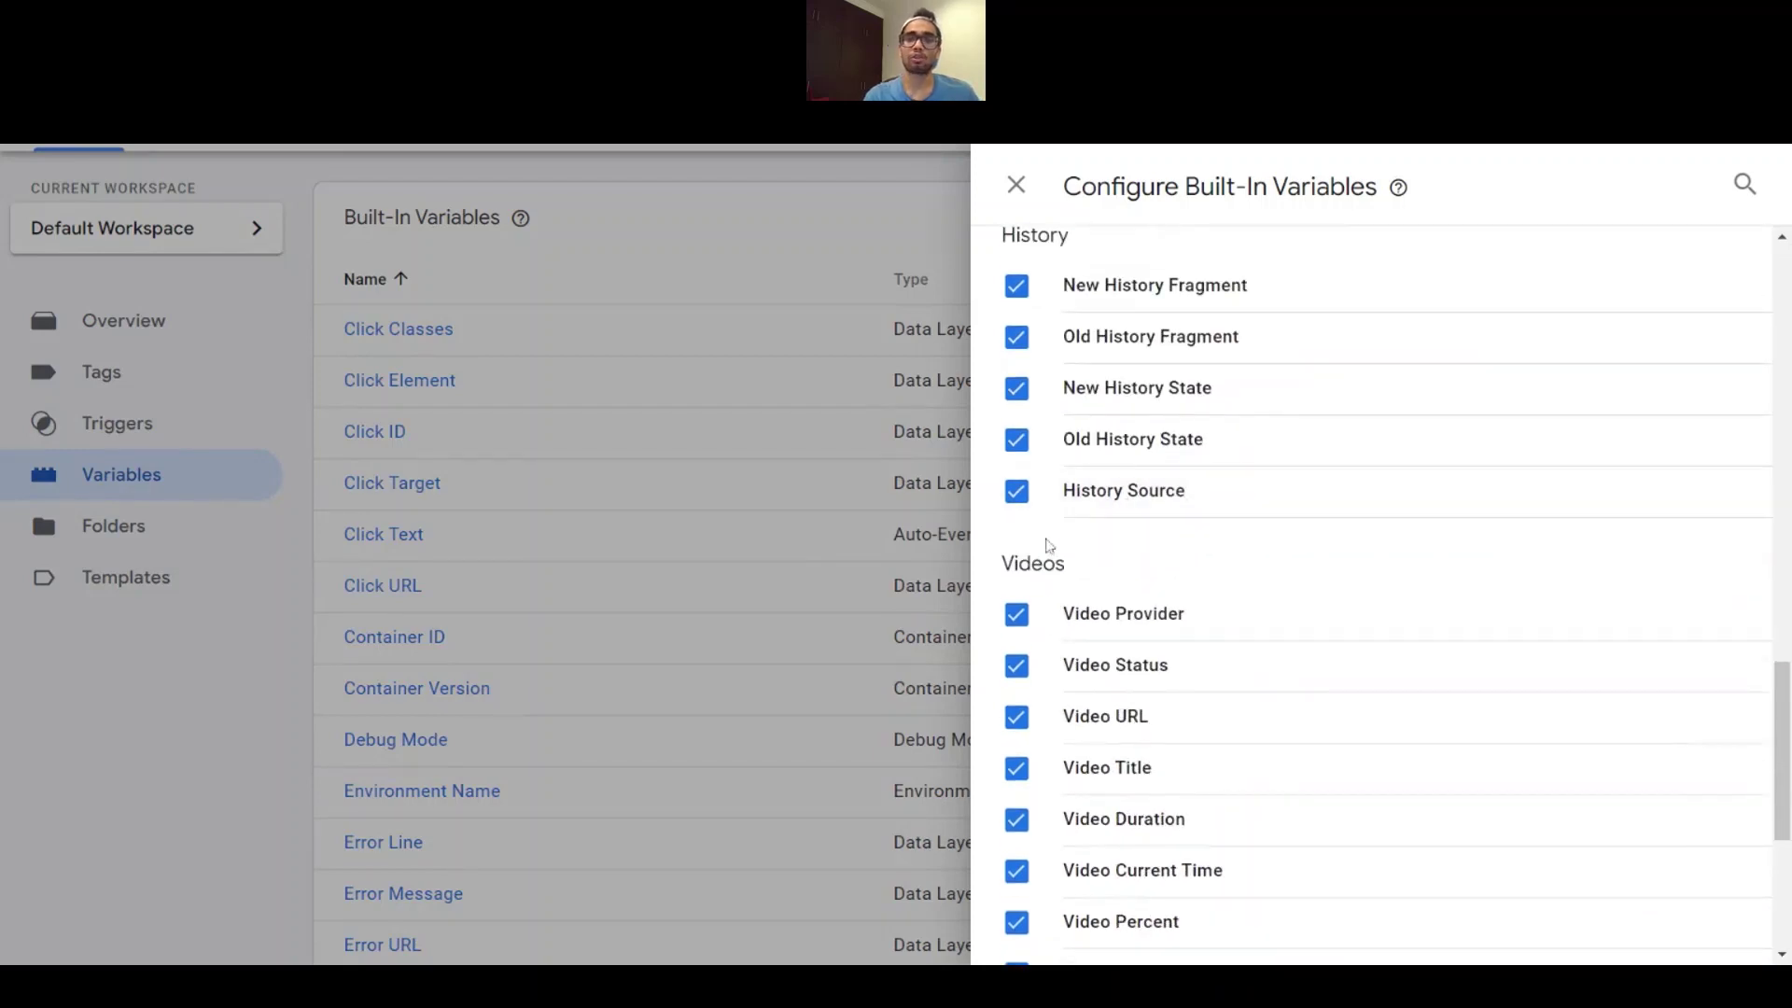
scroll(1051, 586, down, 2)
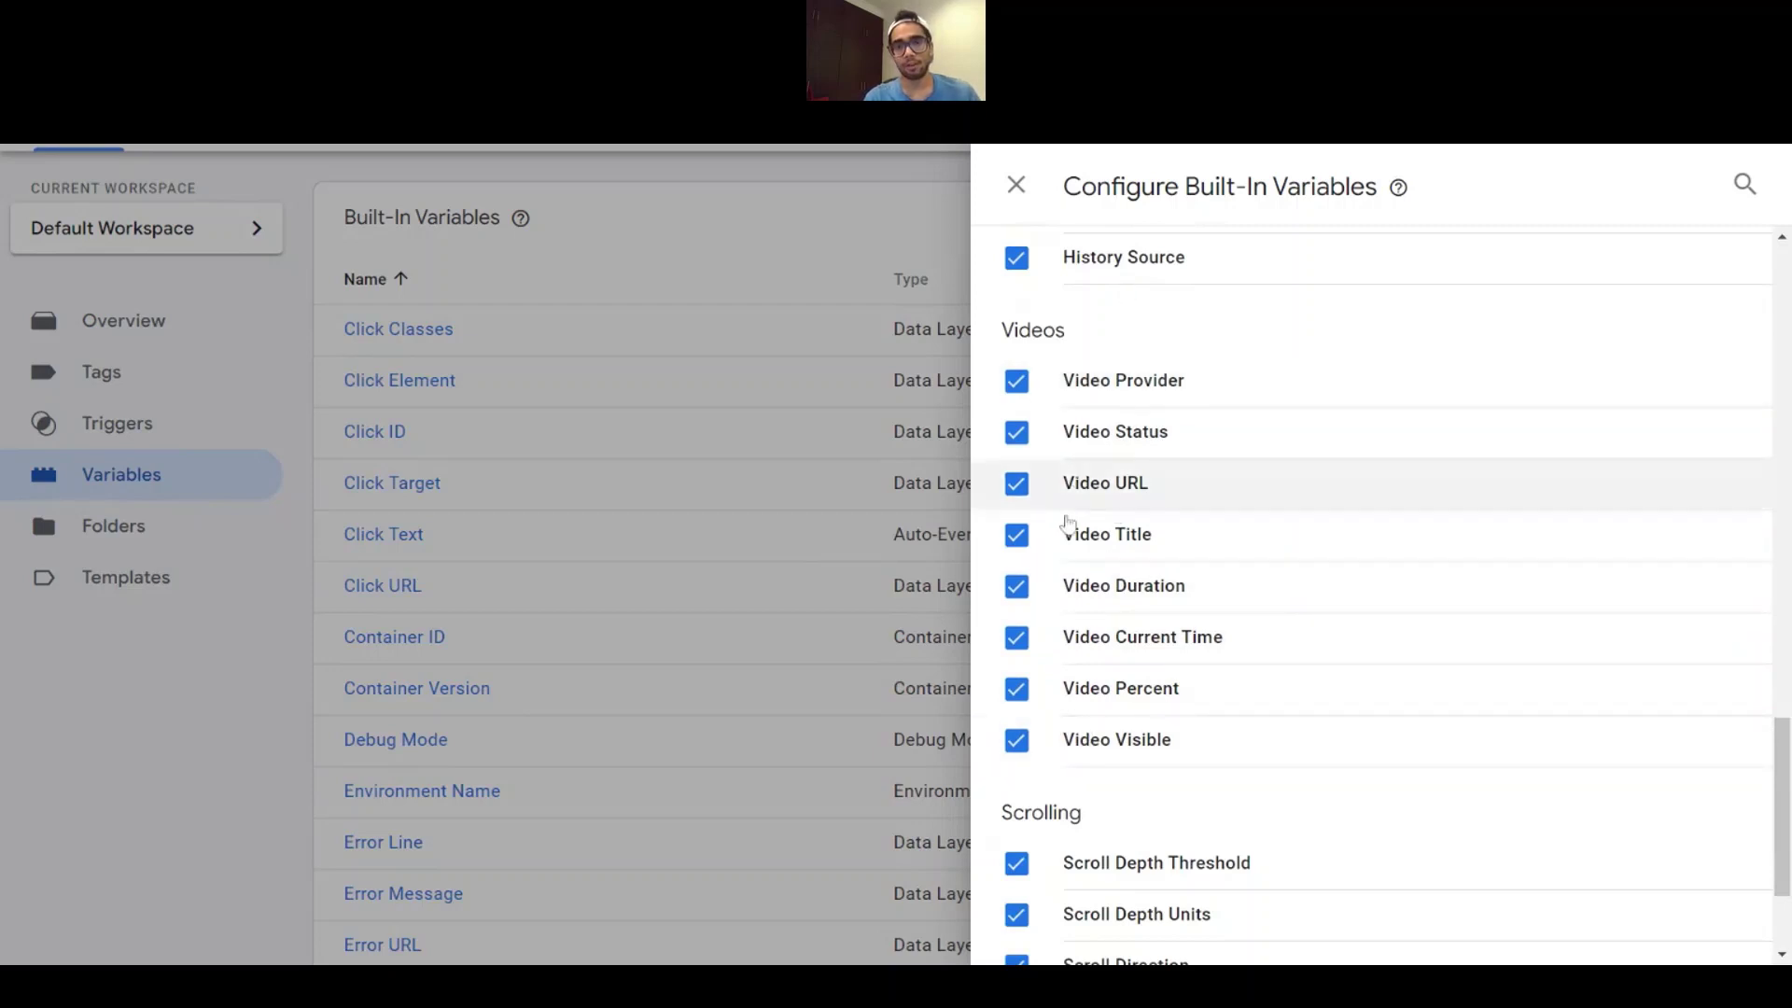
click(1015, 184)
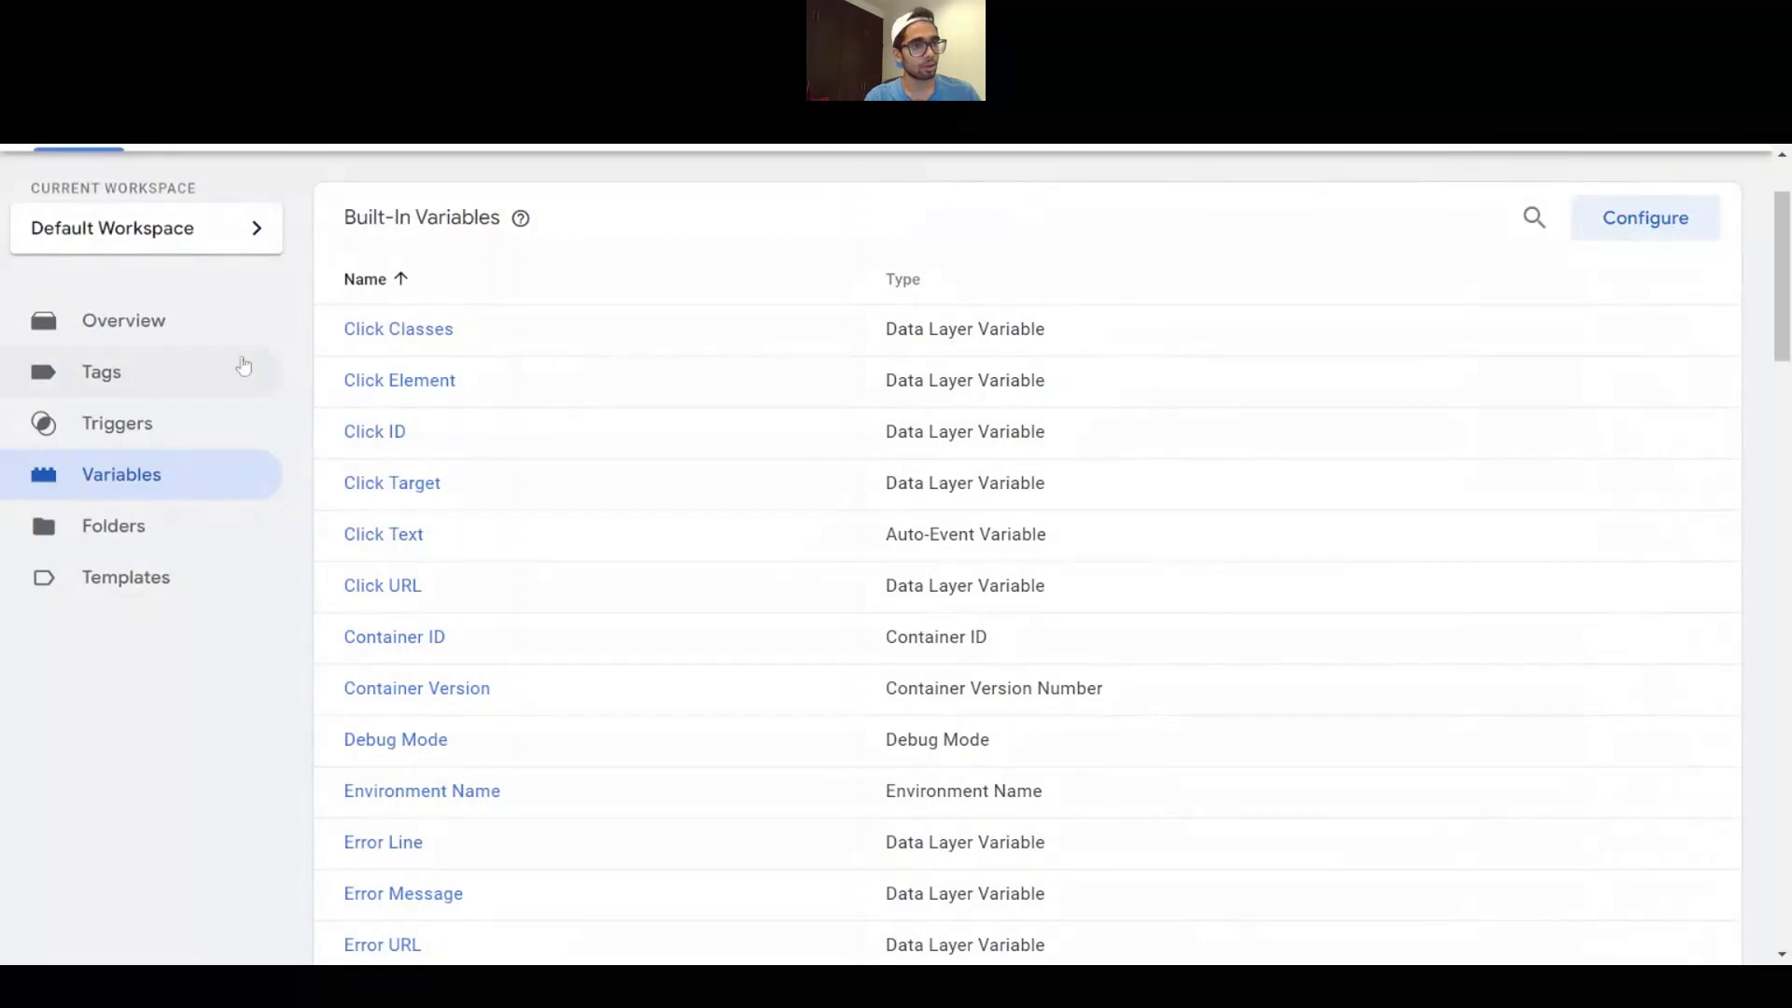
scroll(234, 366, up, 2)
click(131, 455)
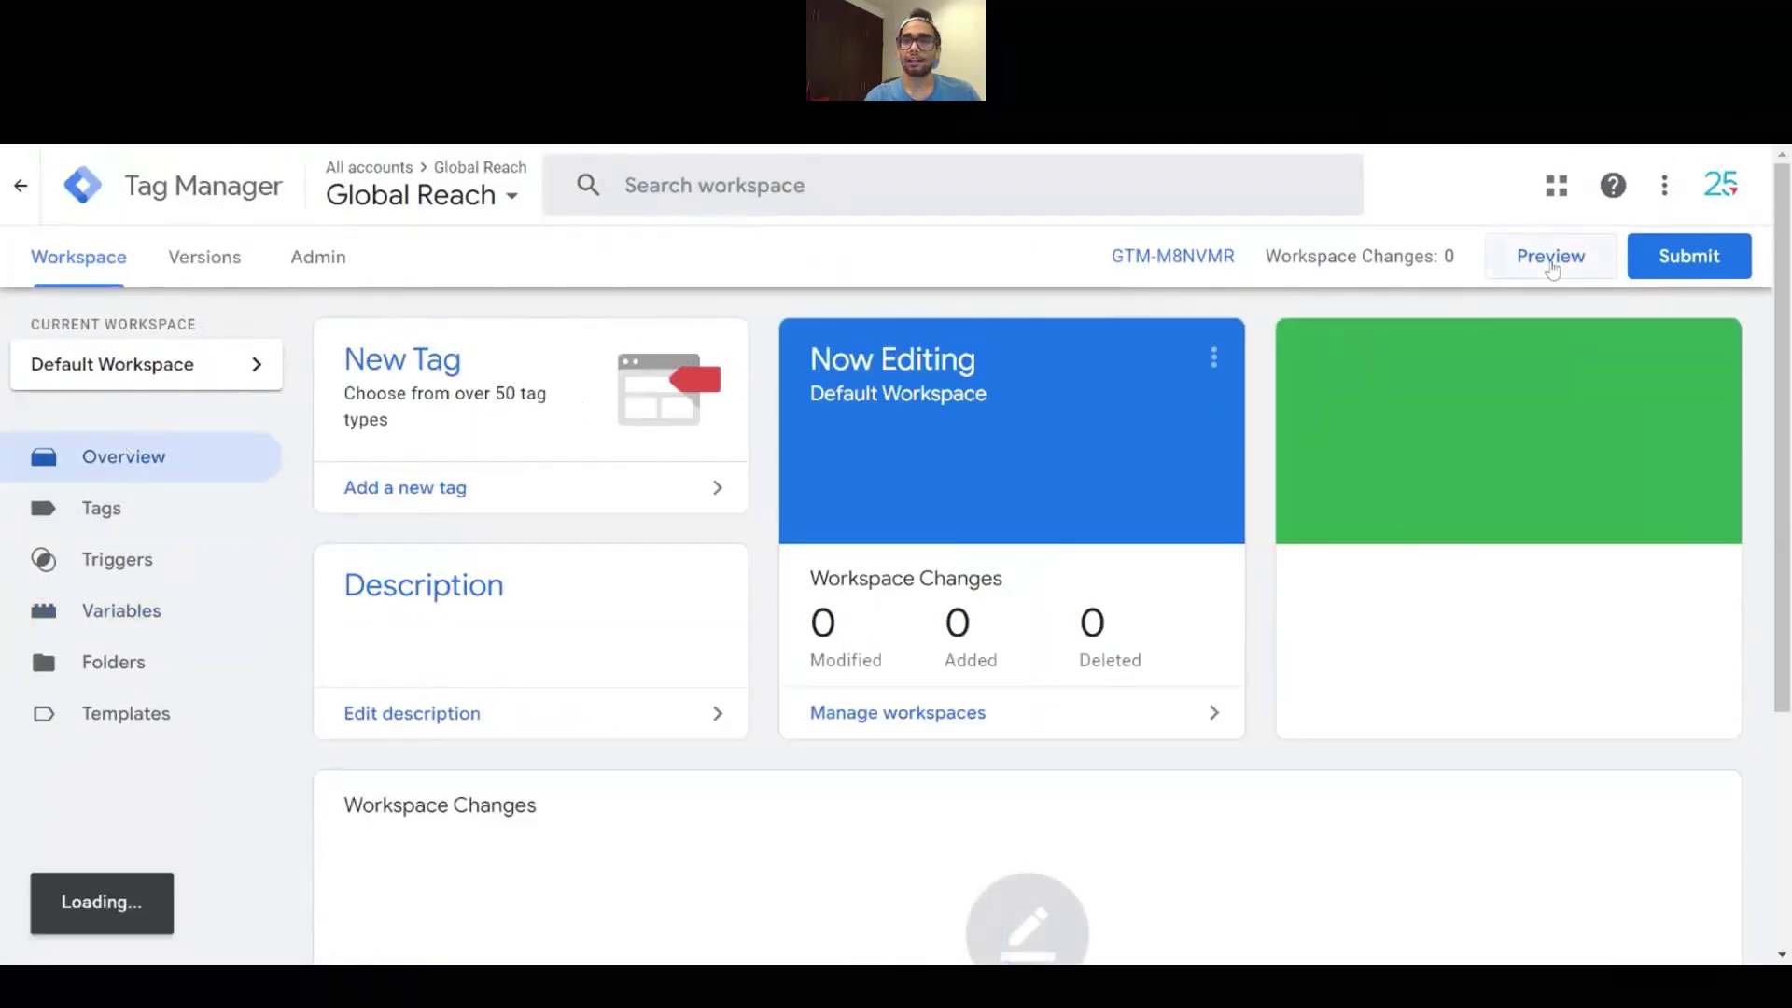
click(1551, 257)
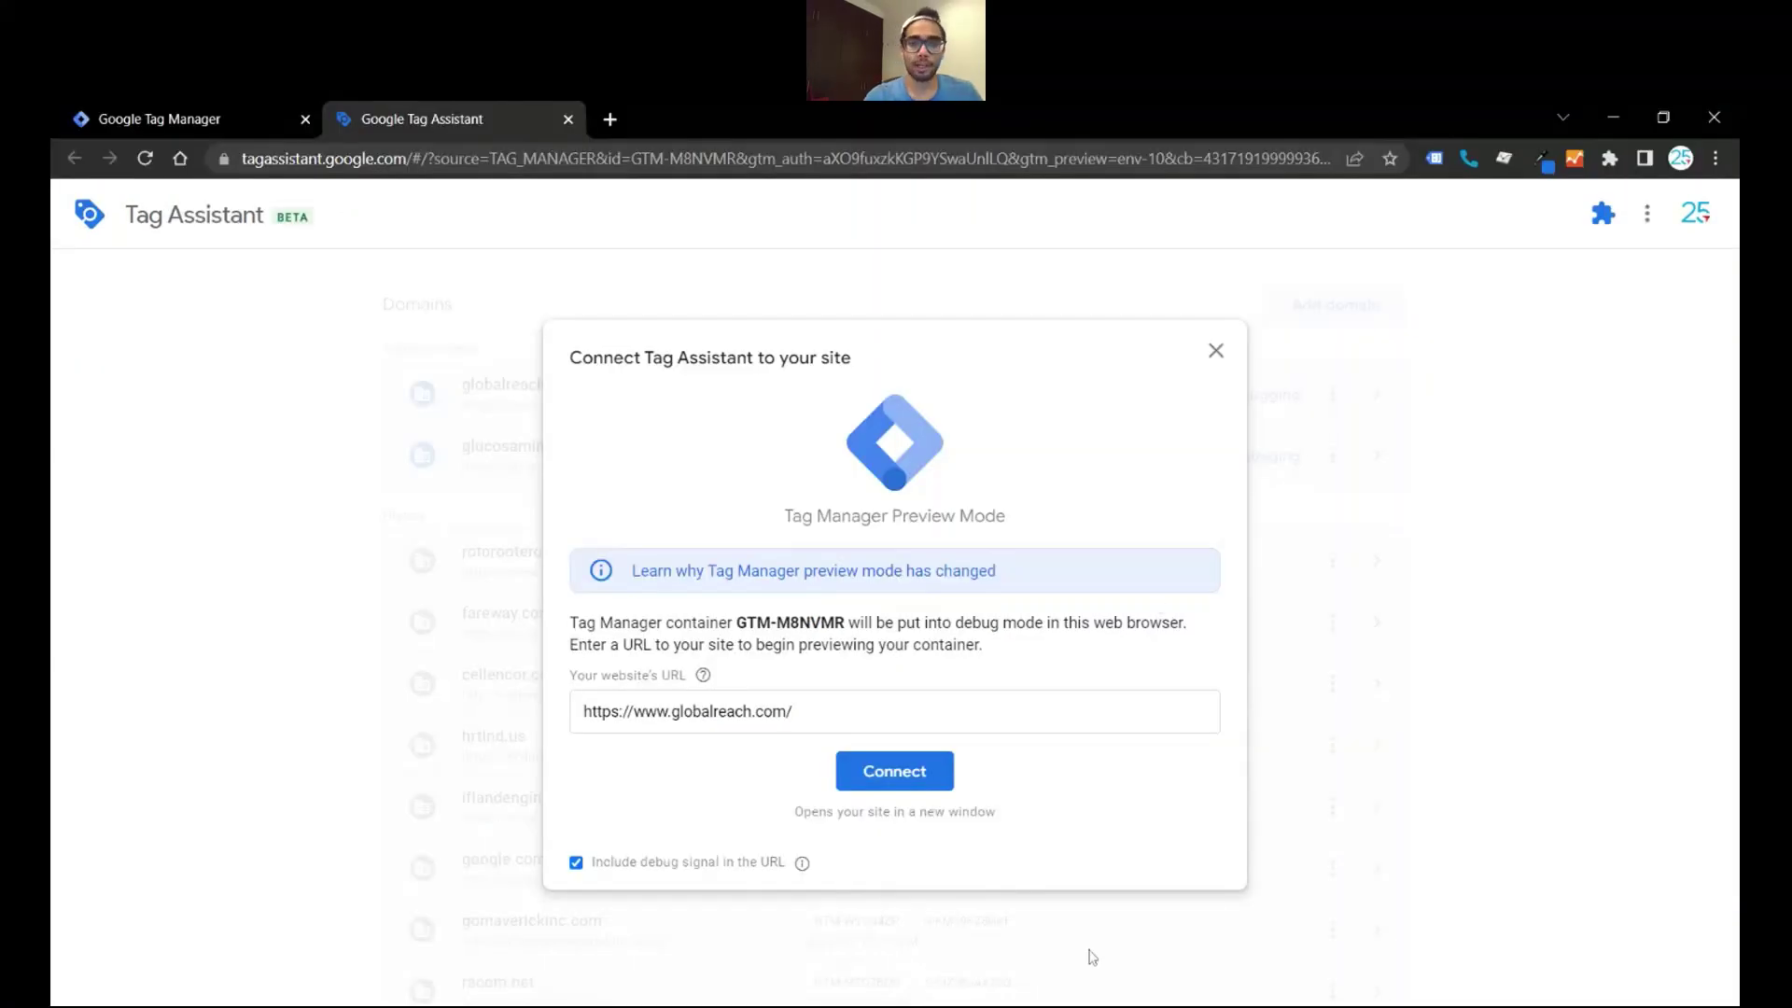
click(893, 767)
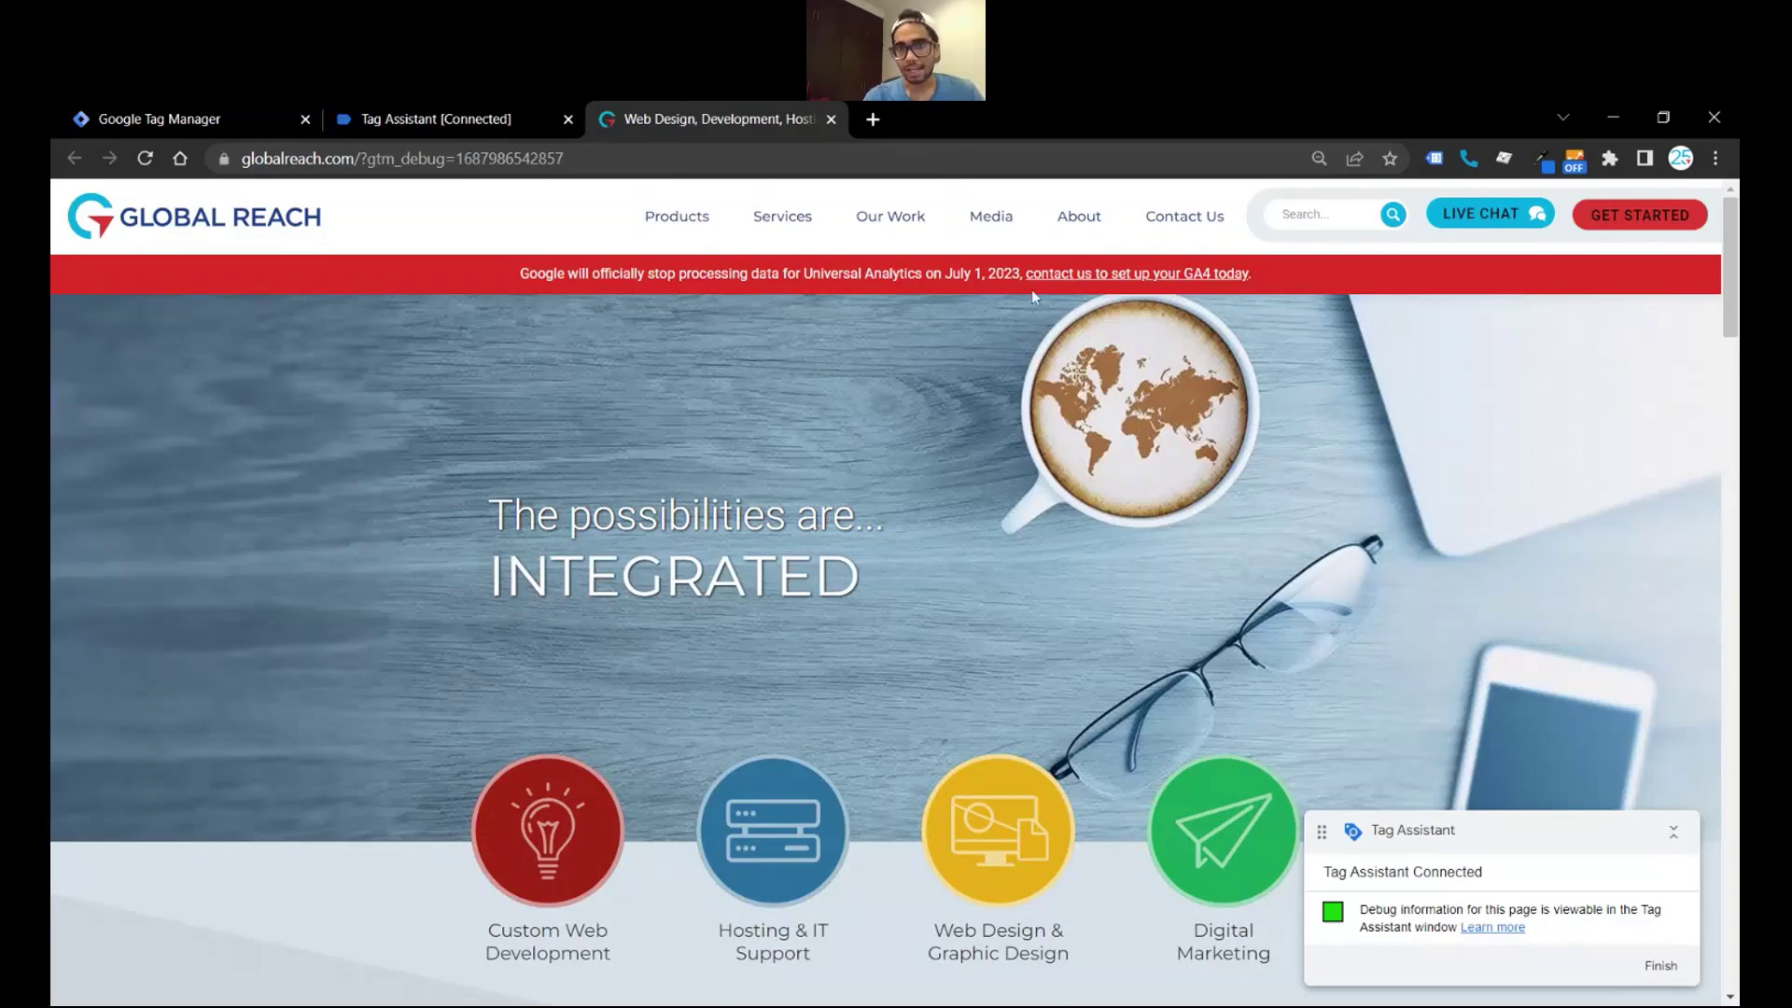
Step: Open the blog's "What Is A Secondary Dimension In Google Analytics 4?" article on the connected site and go to its embedded video
mouse_move(1003, 215)
click(1003, 277)
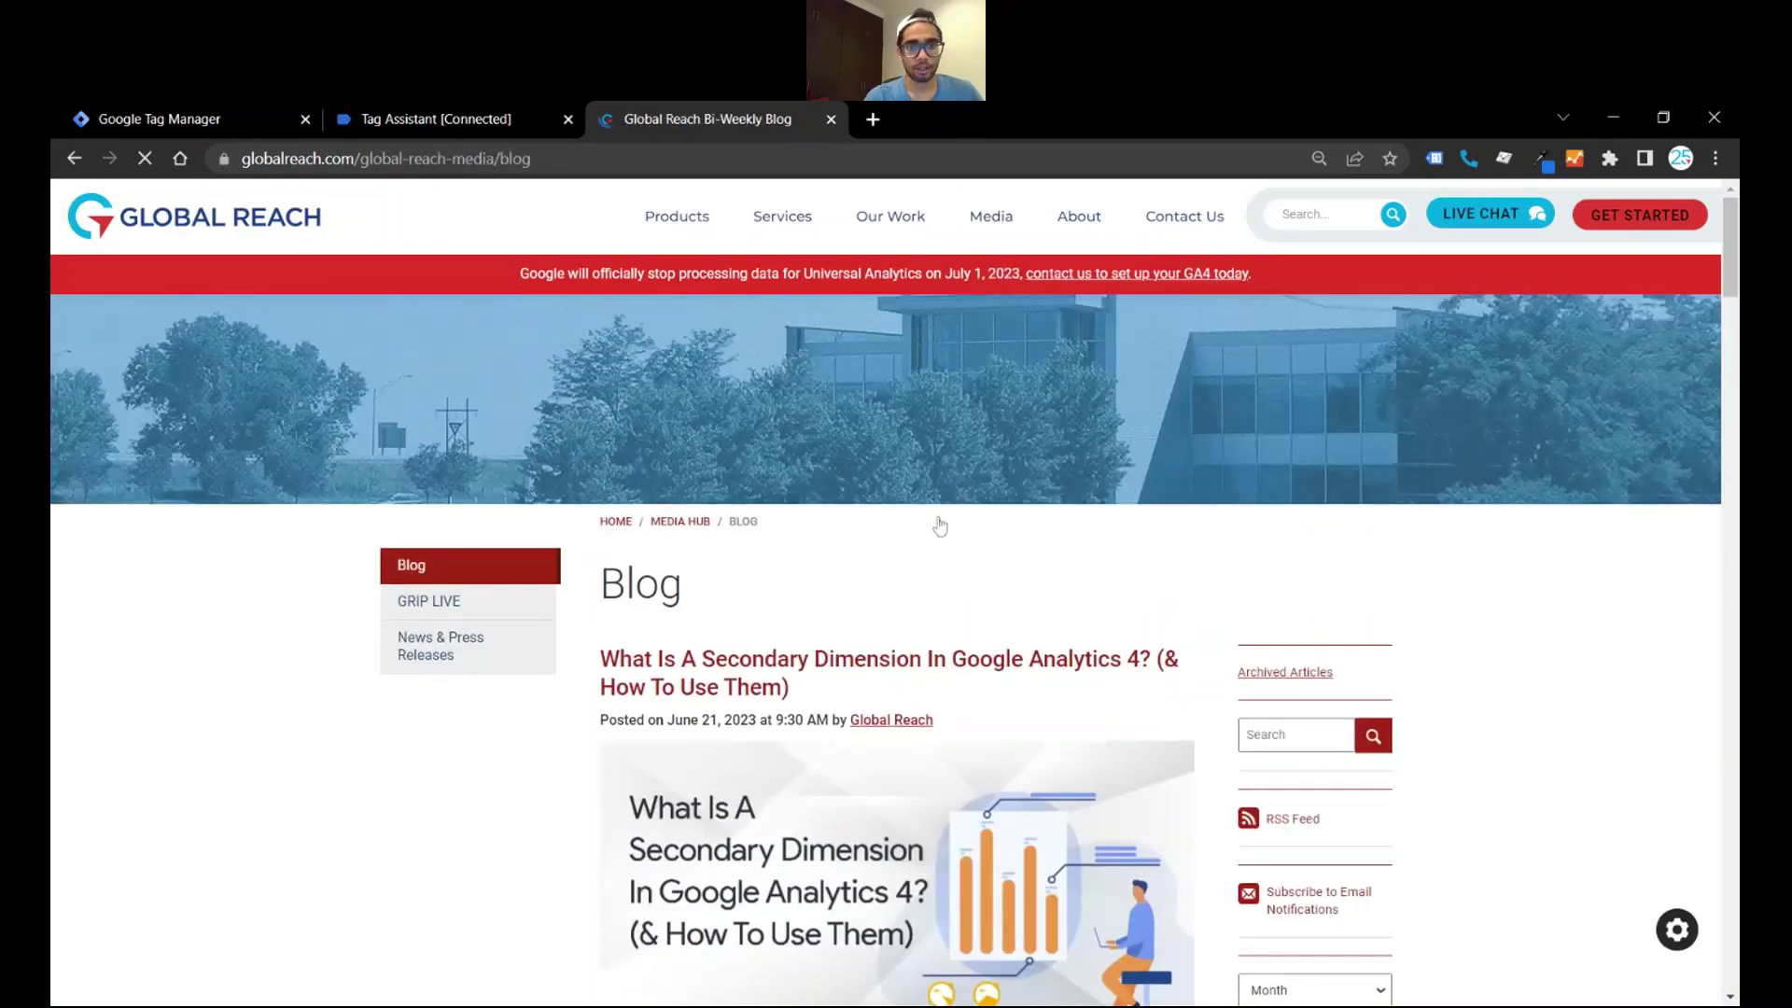
scroll(939, 526, down, 2)
click(755, 448)
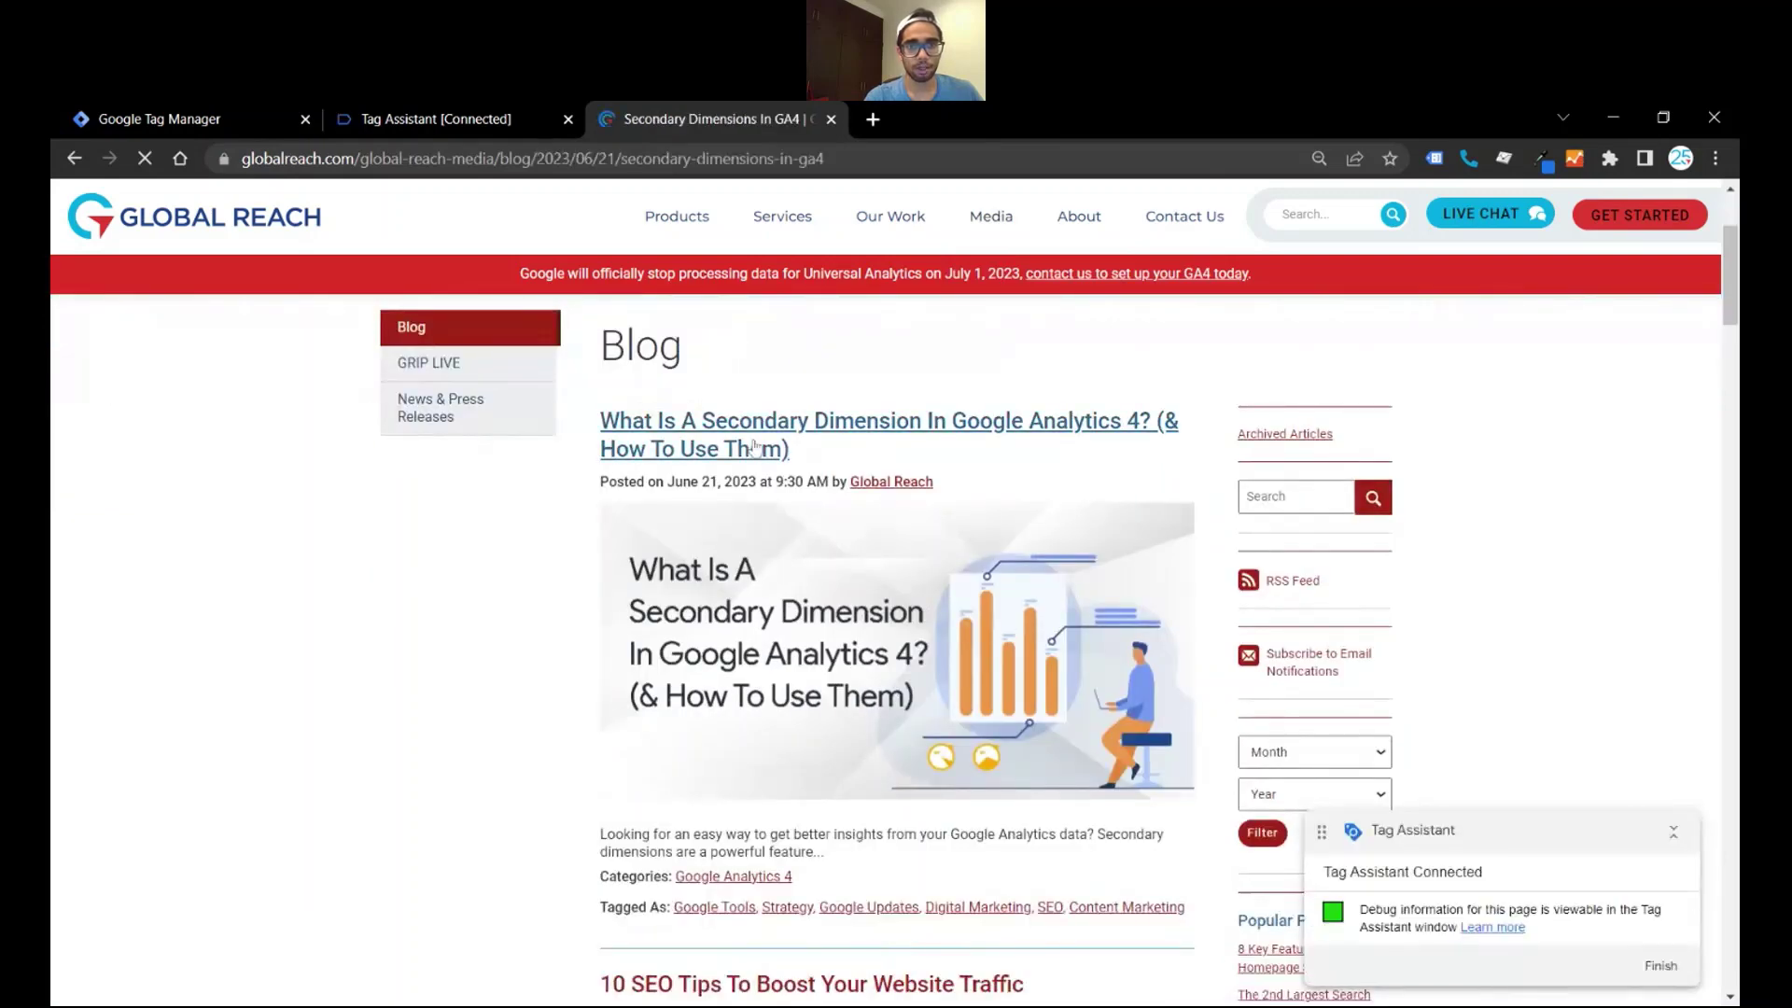
scroll(792, 546, down, 4)
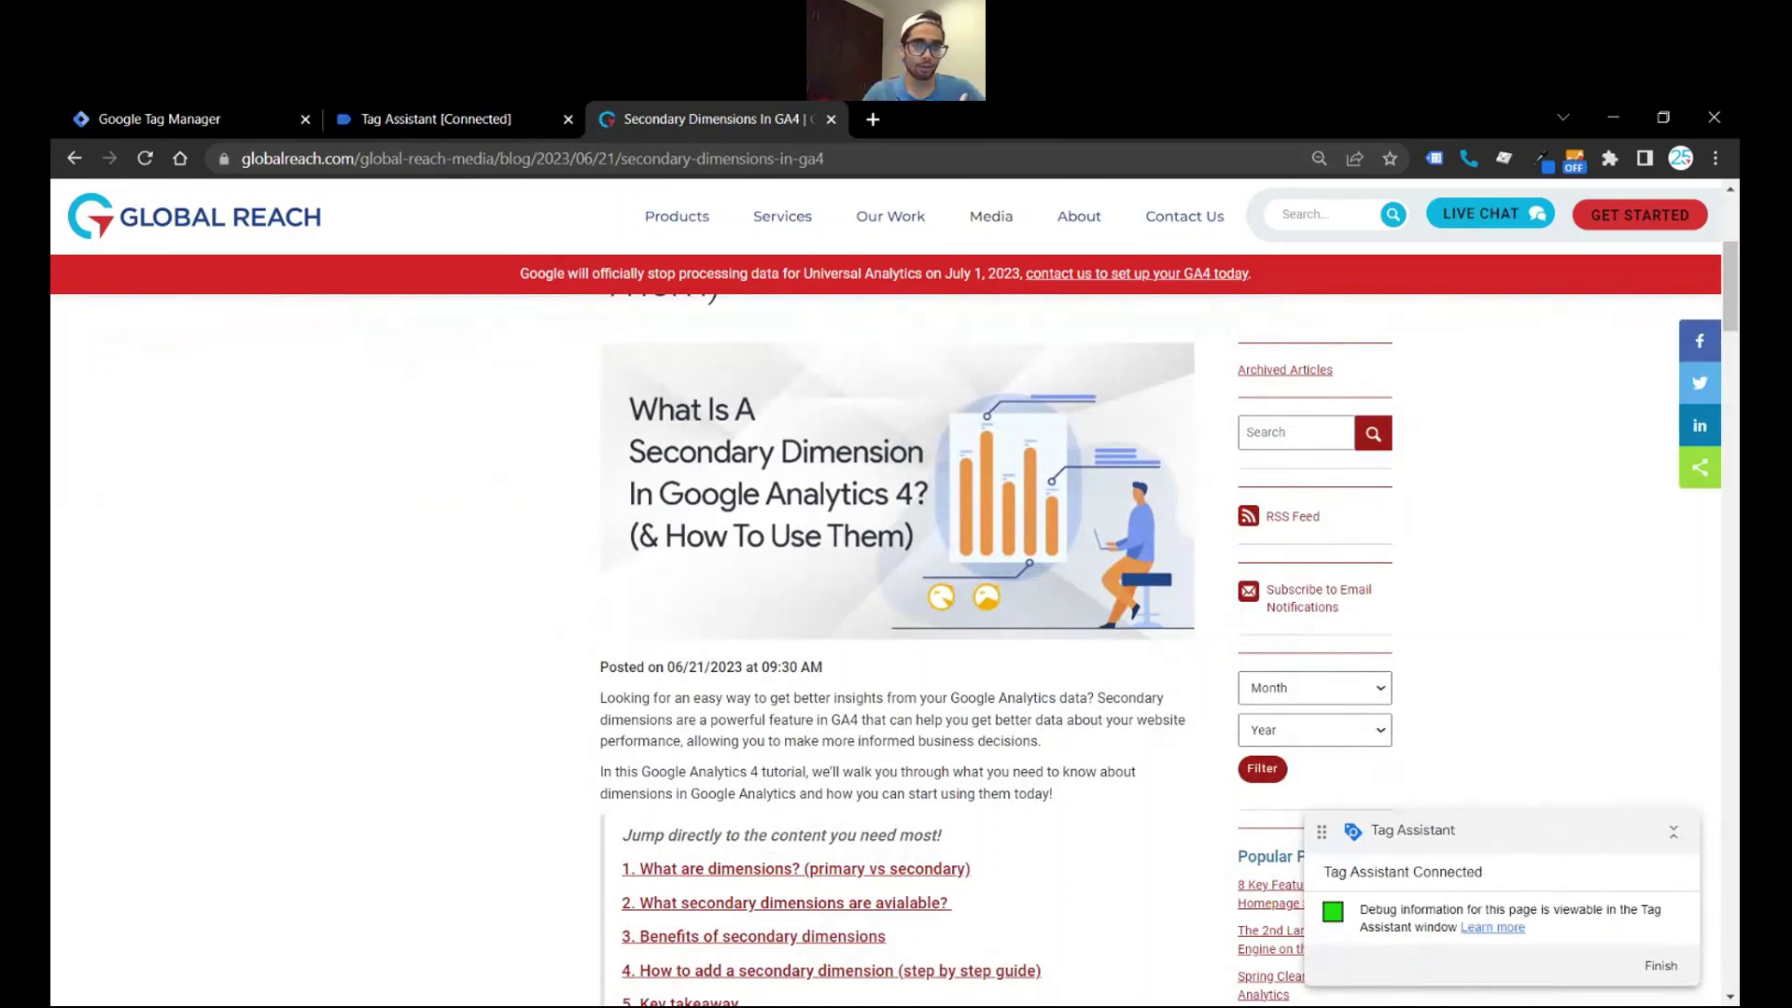
scroll(789, 543, down, 8)
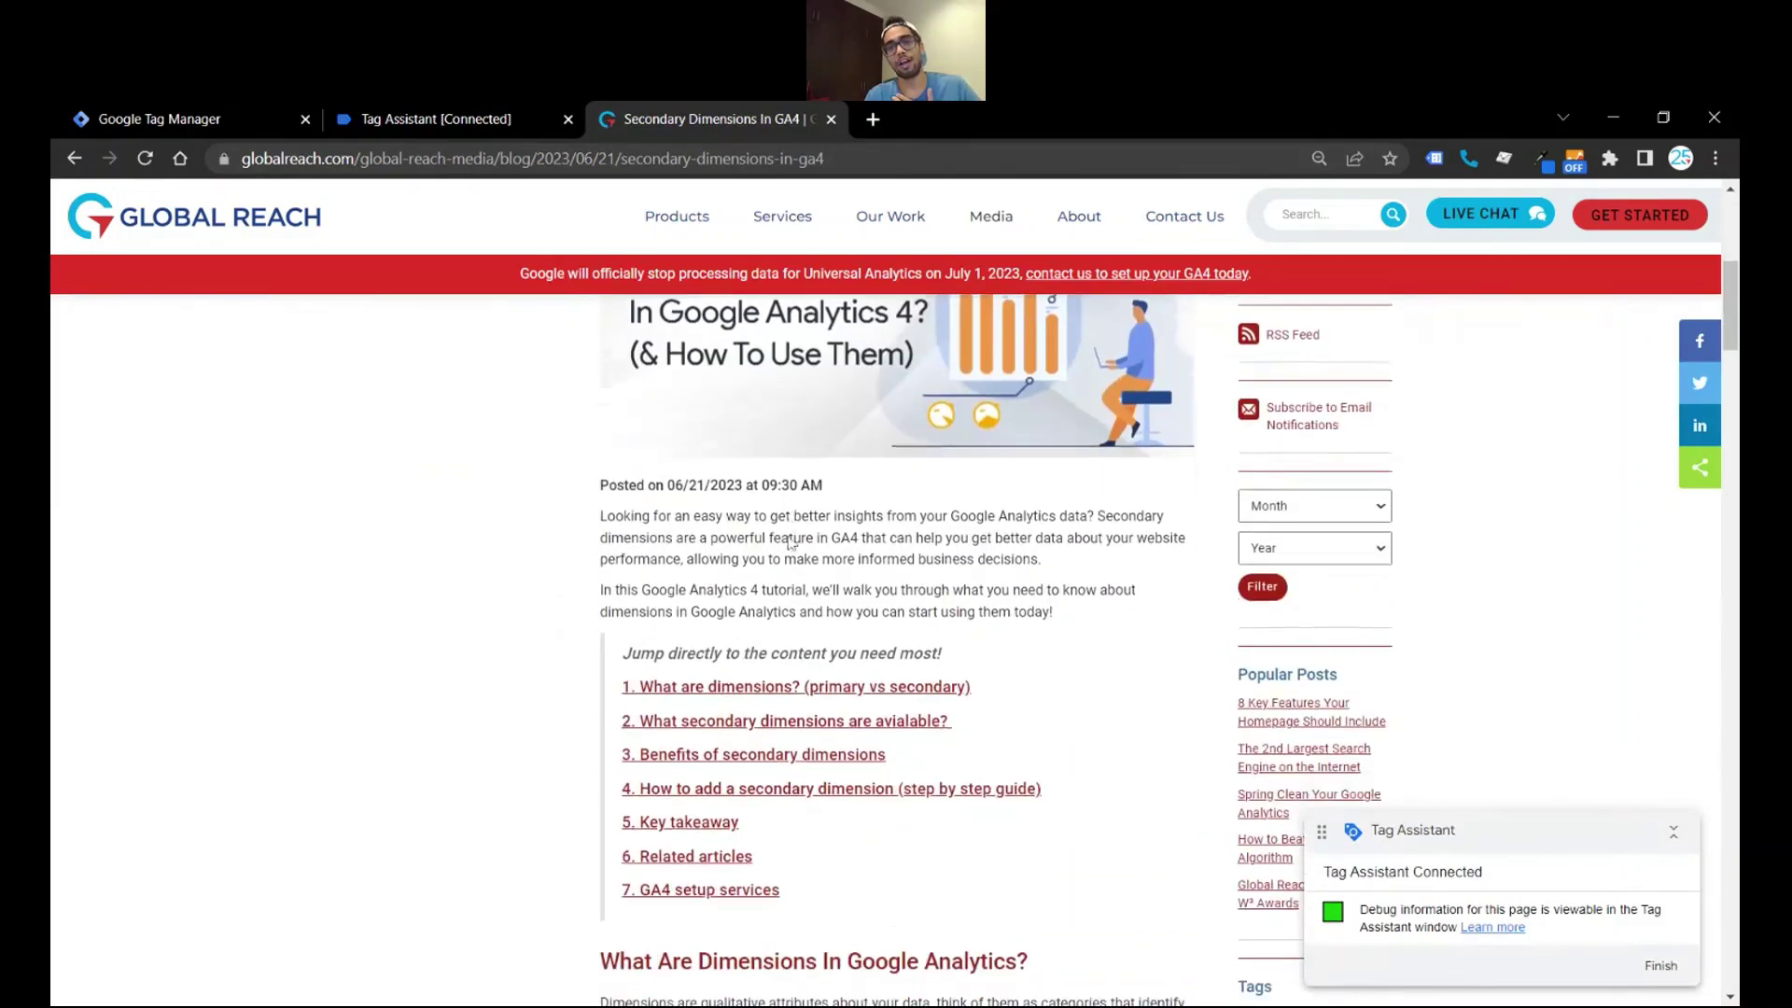
scroll(790, 543, down, 15)
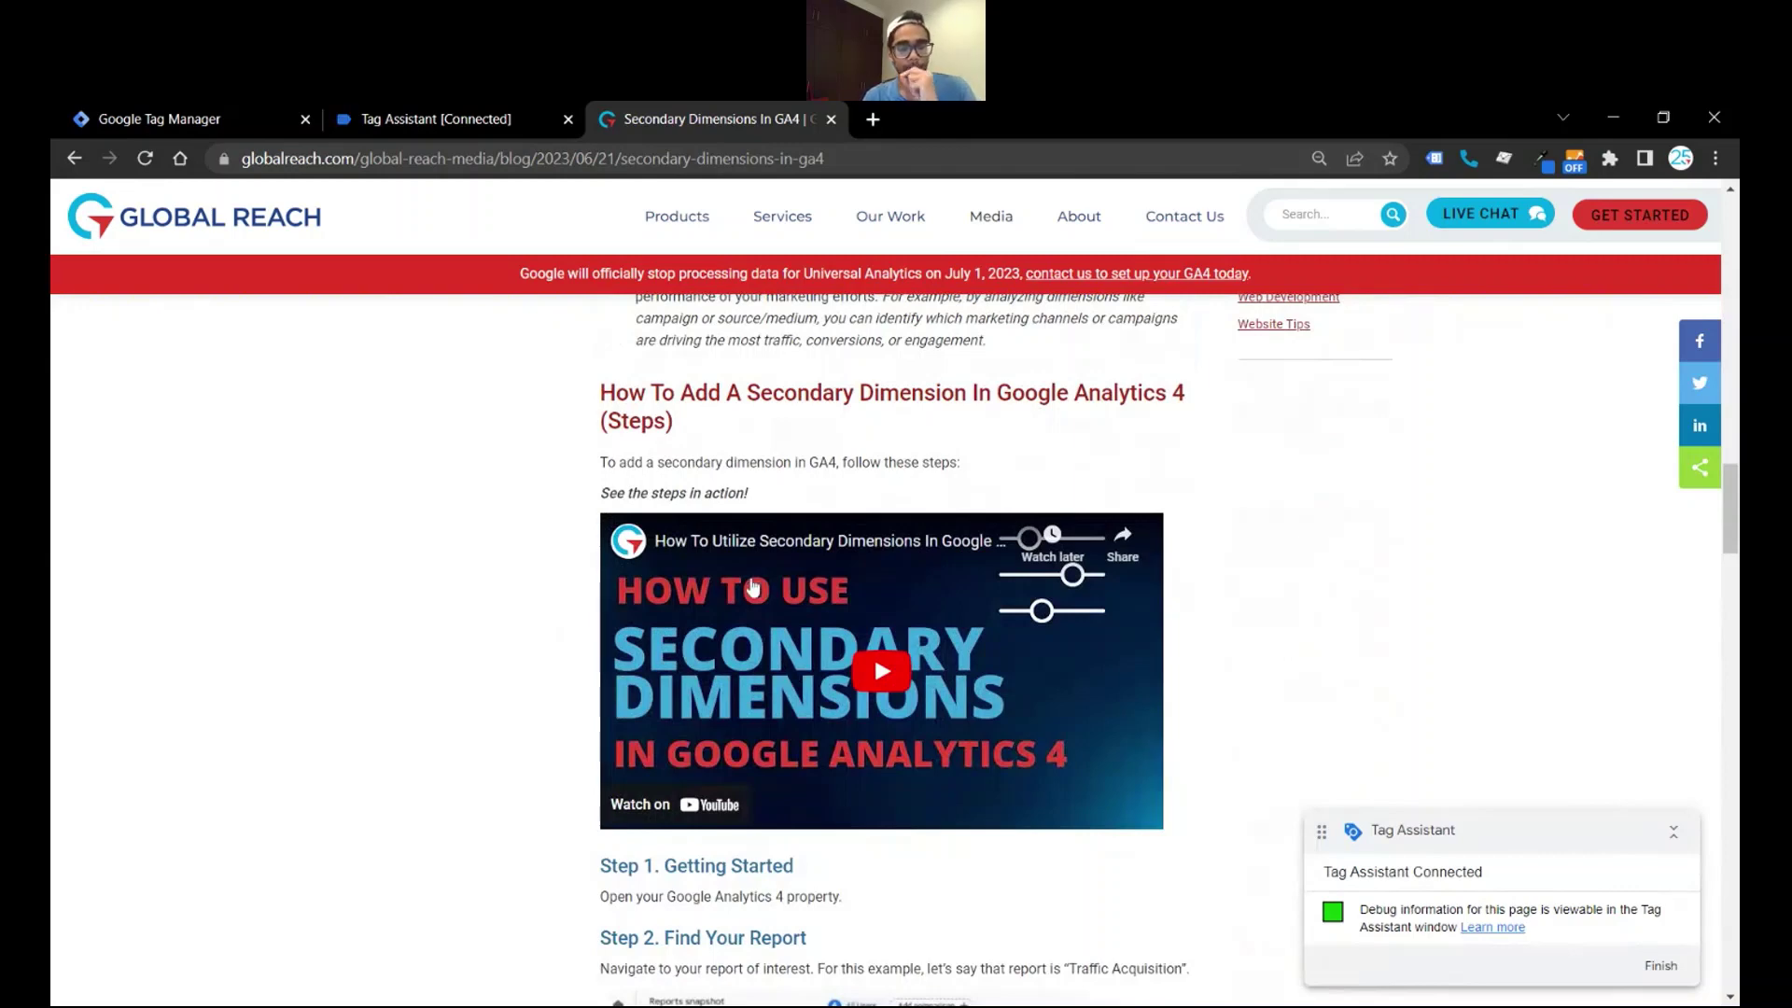
Step: Acknowledge the Tag Assistant connection and play the embedded secondary dimensions video on the article page
click(513, 104)
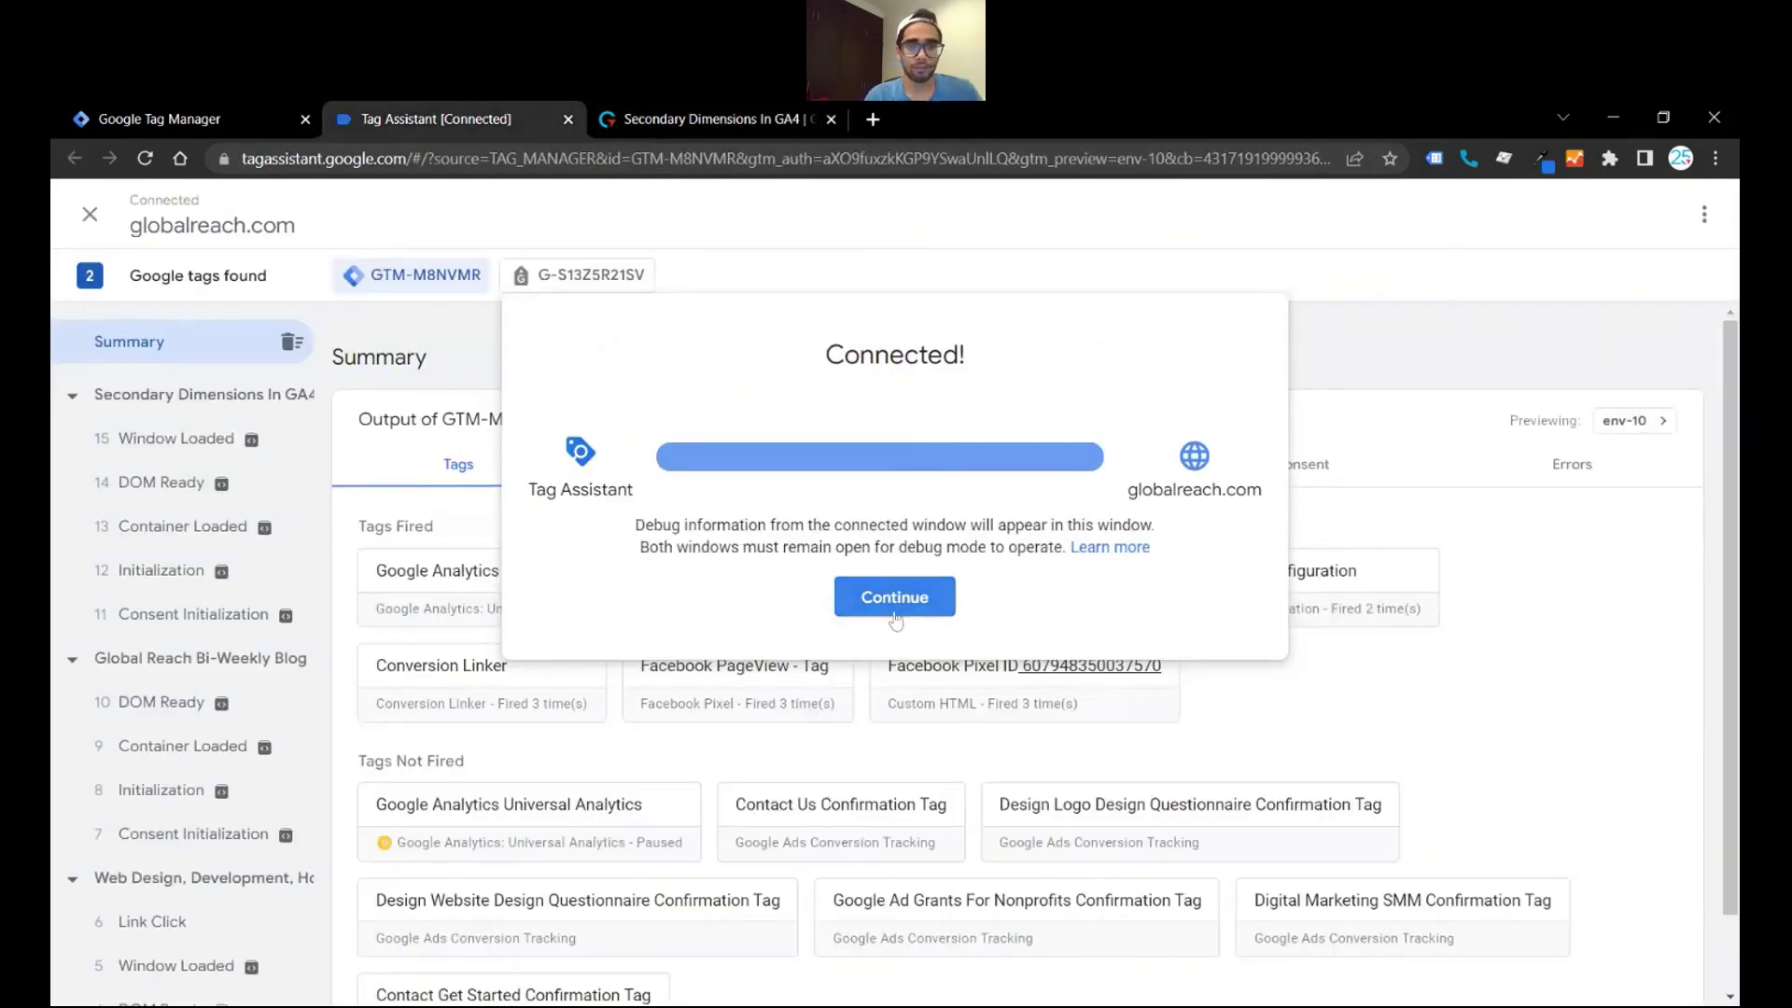
click(894, 616)
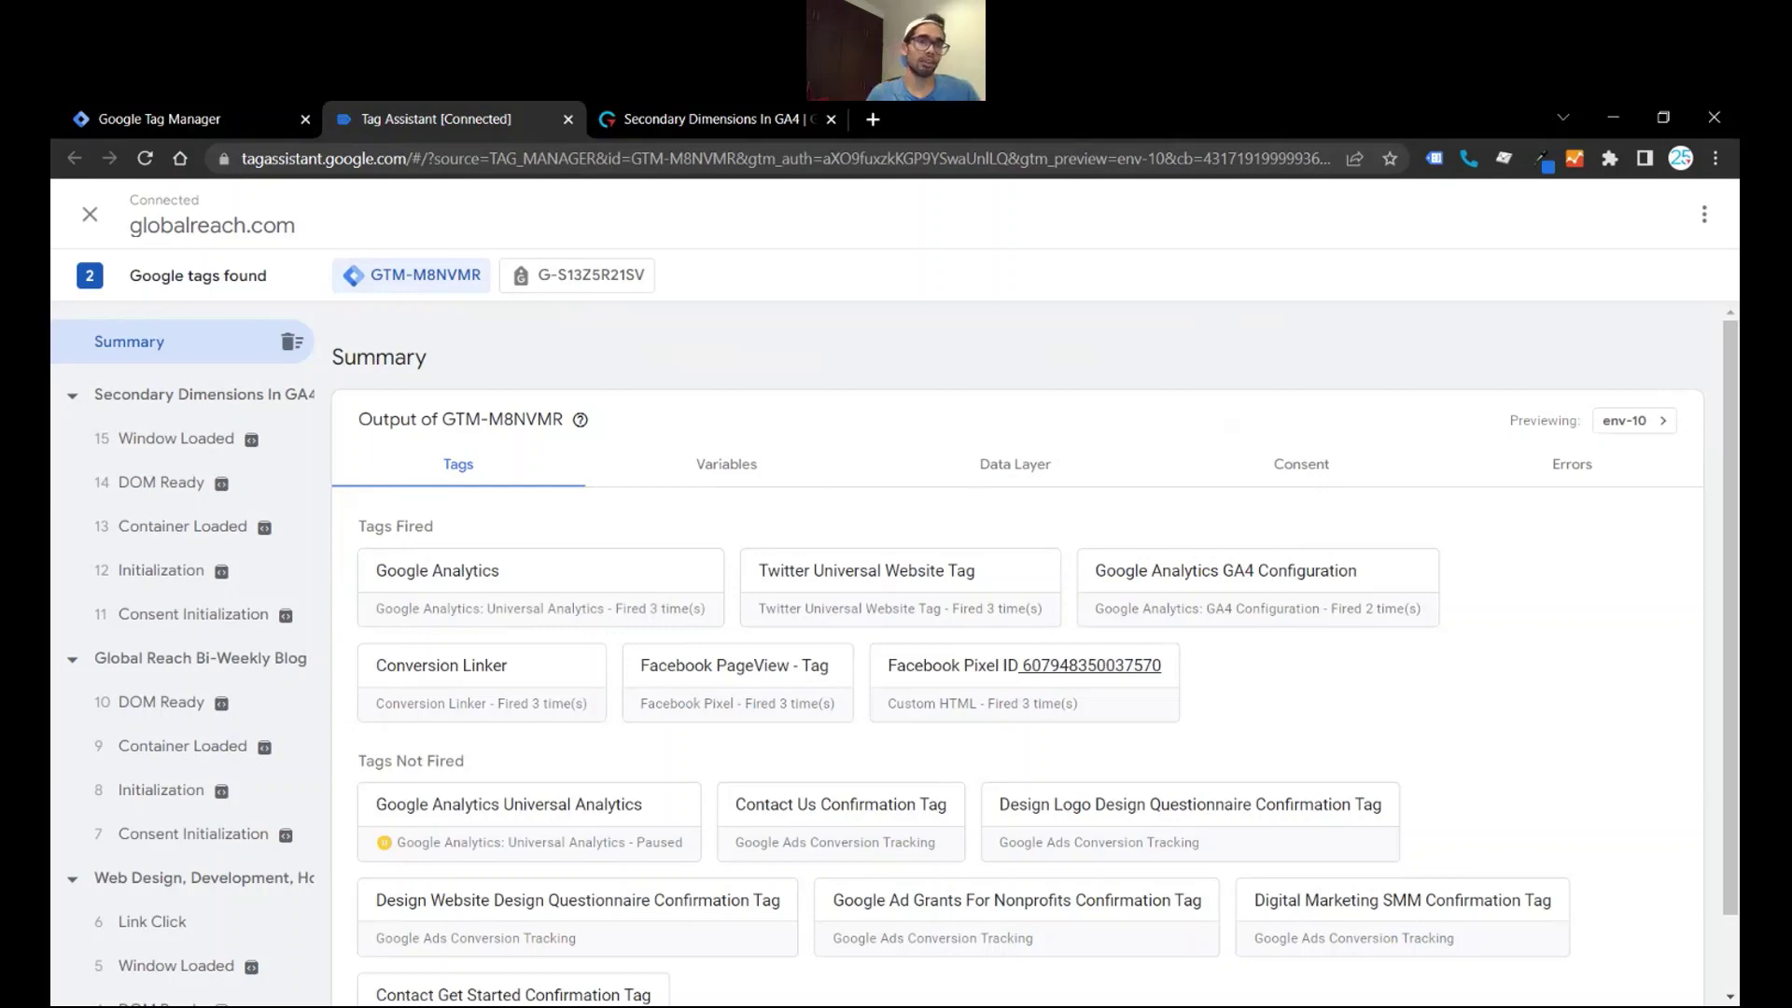
click(718, 119)
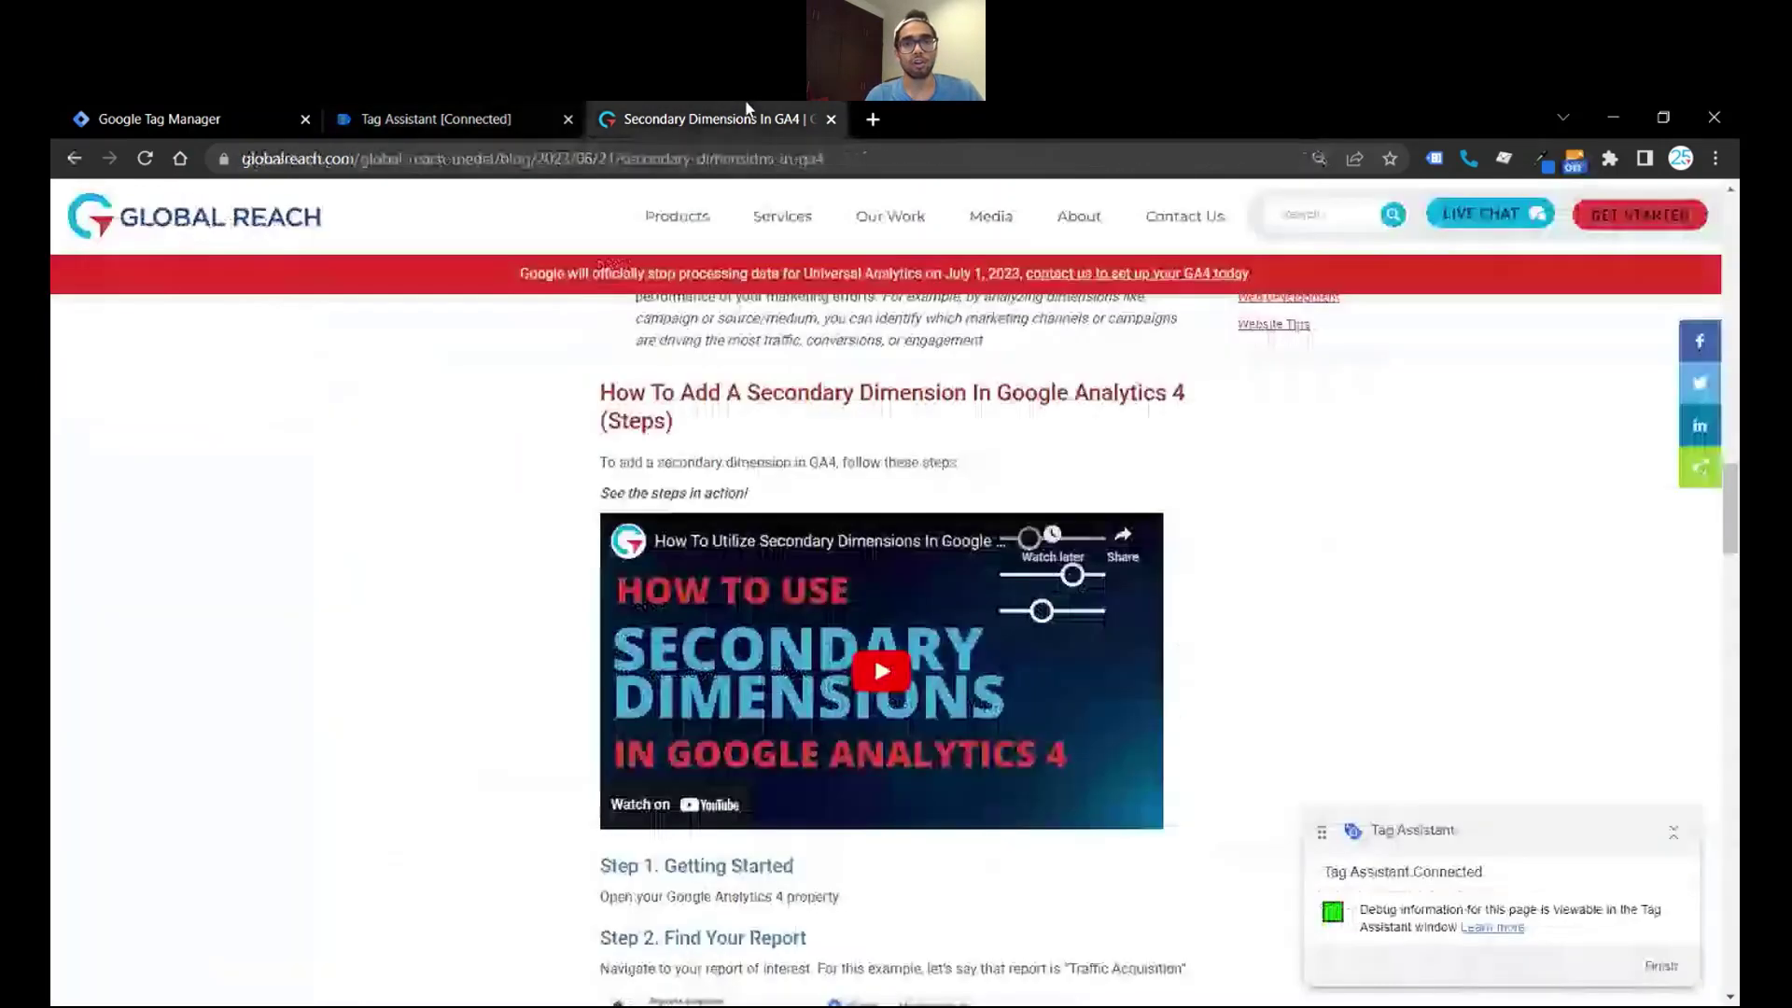
click(881, 668)
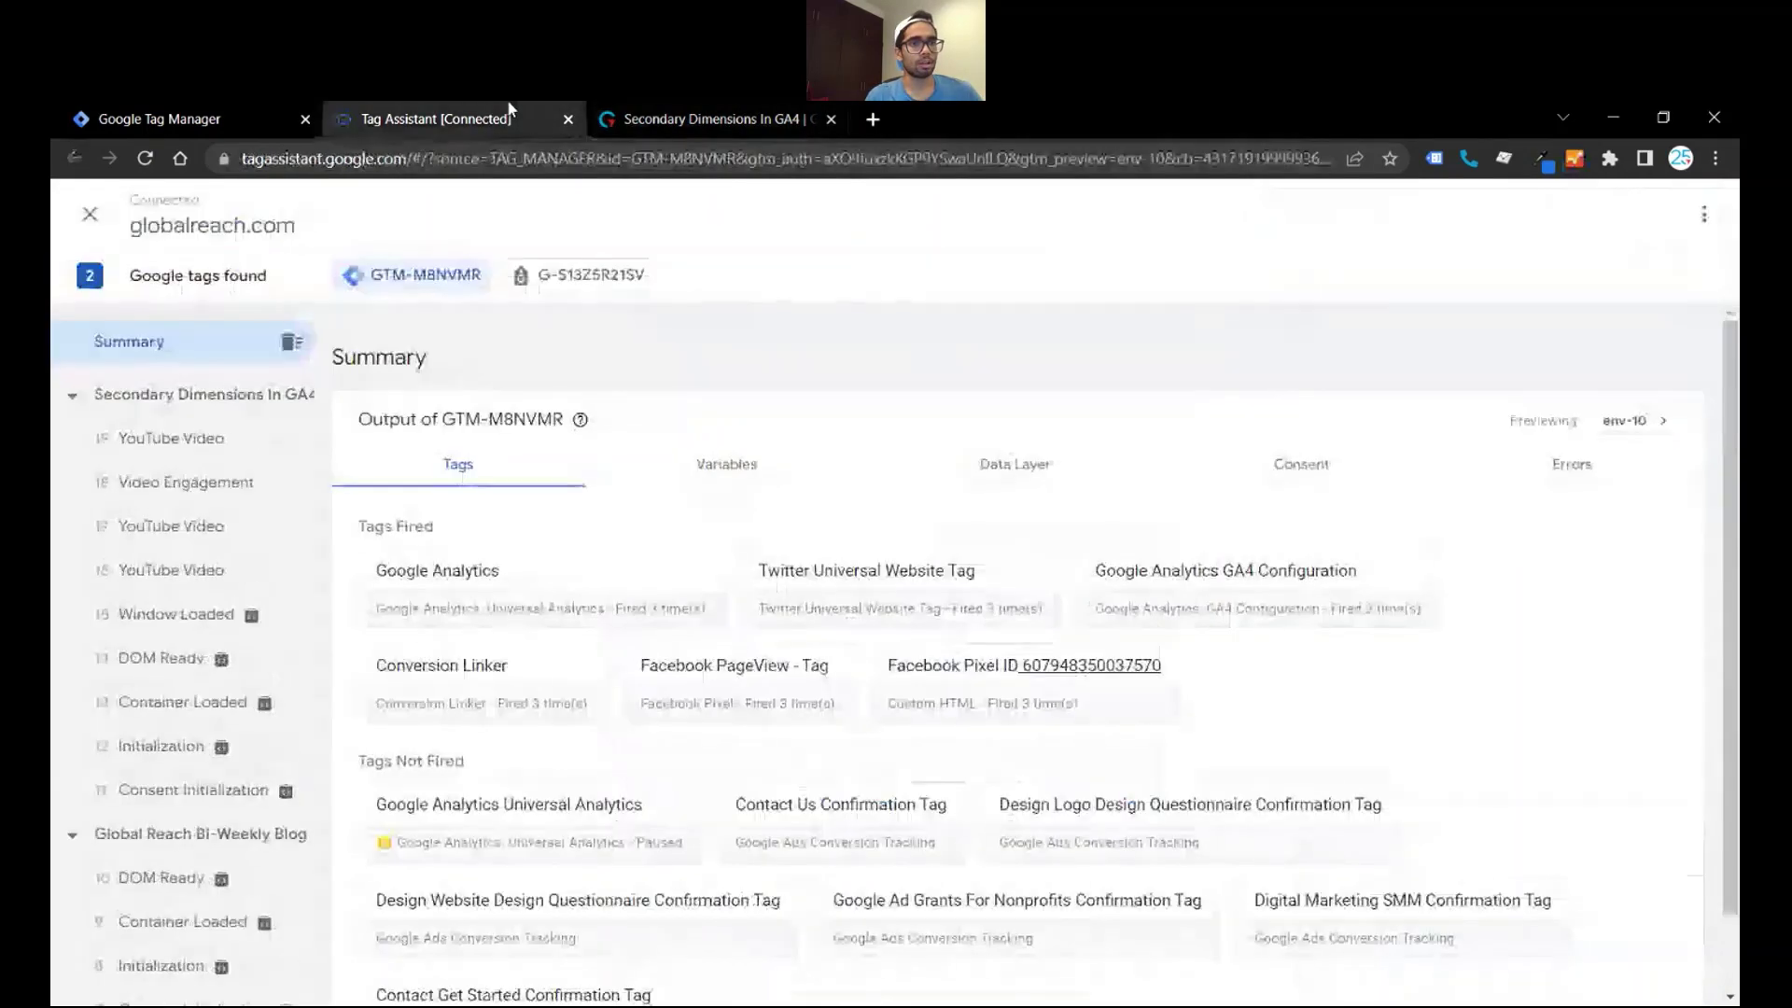
Step: Check the recorded video events in Tag Assistant and pause the embedded video on the article page
click(507, 112)
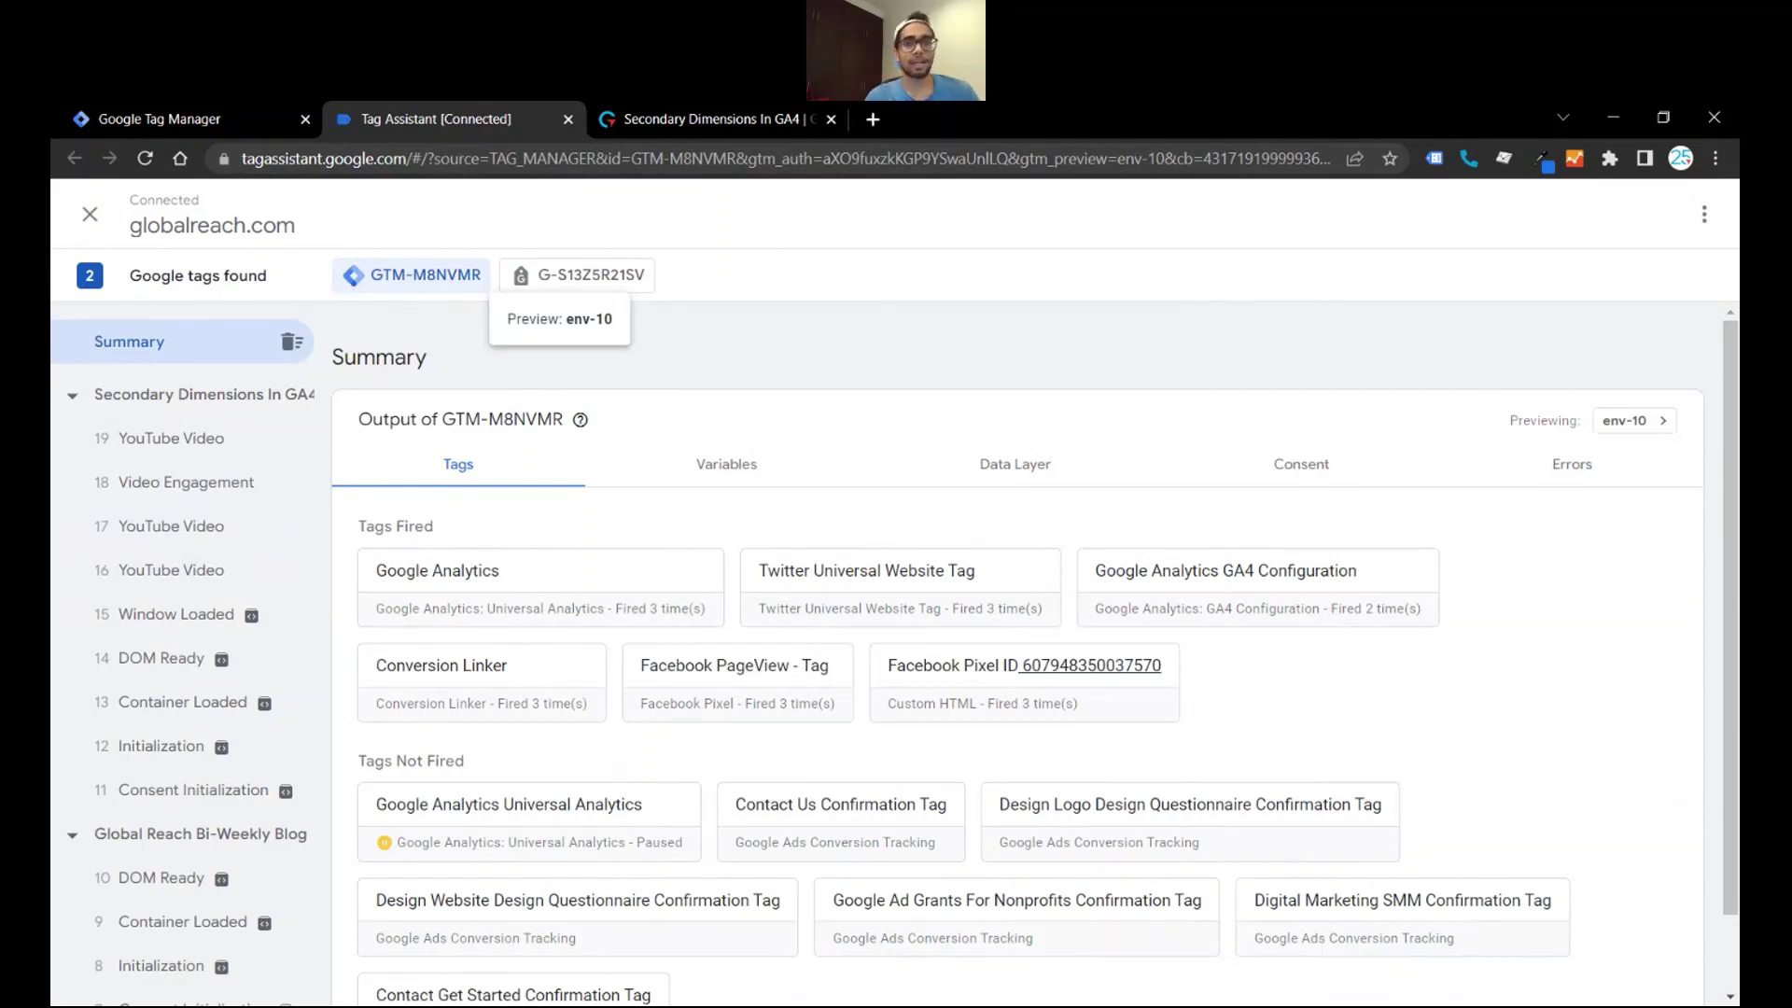
click(680, 117)
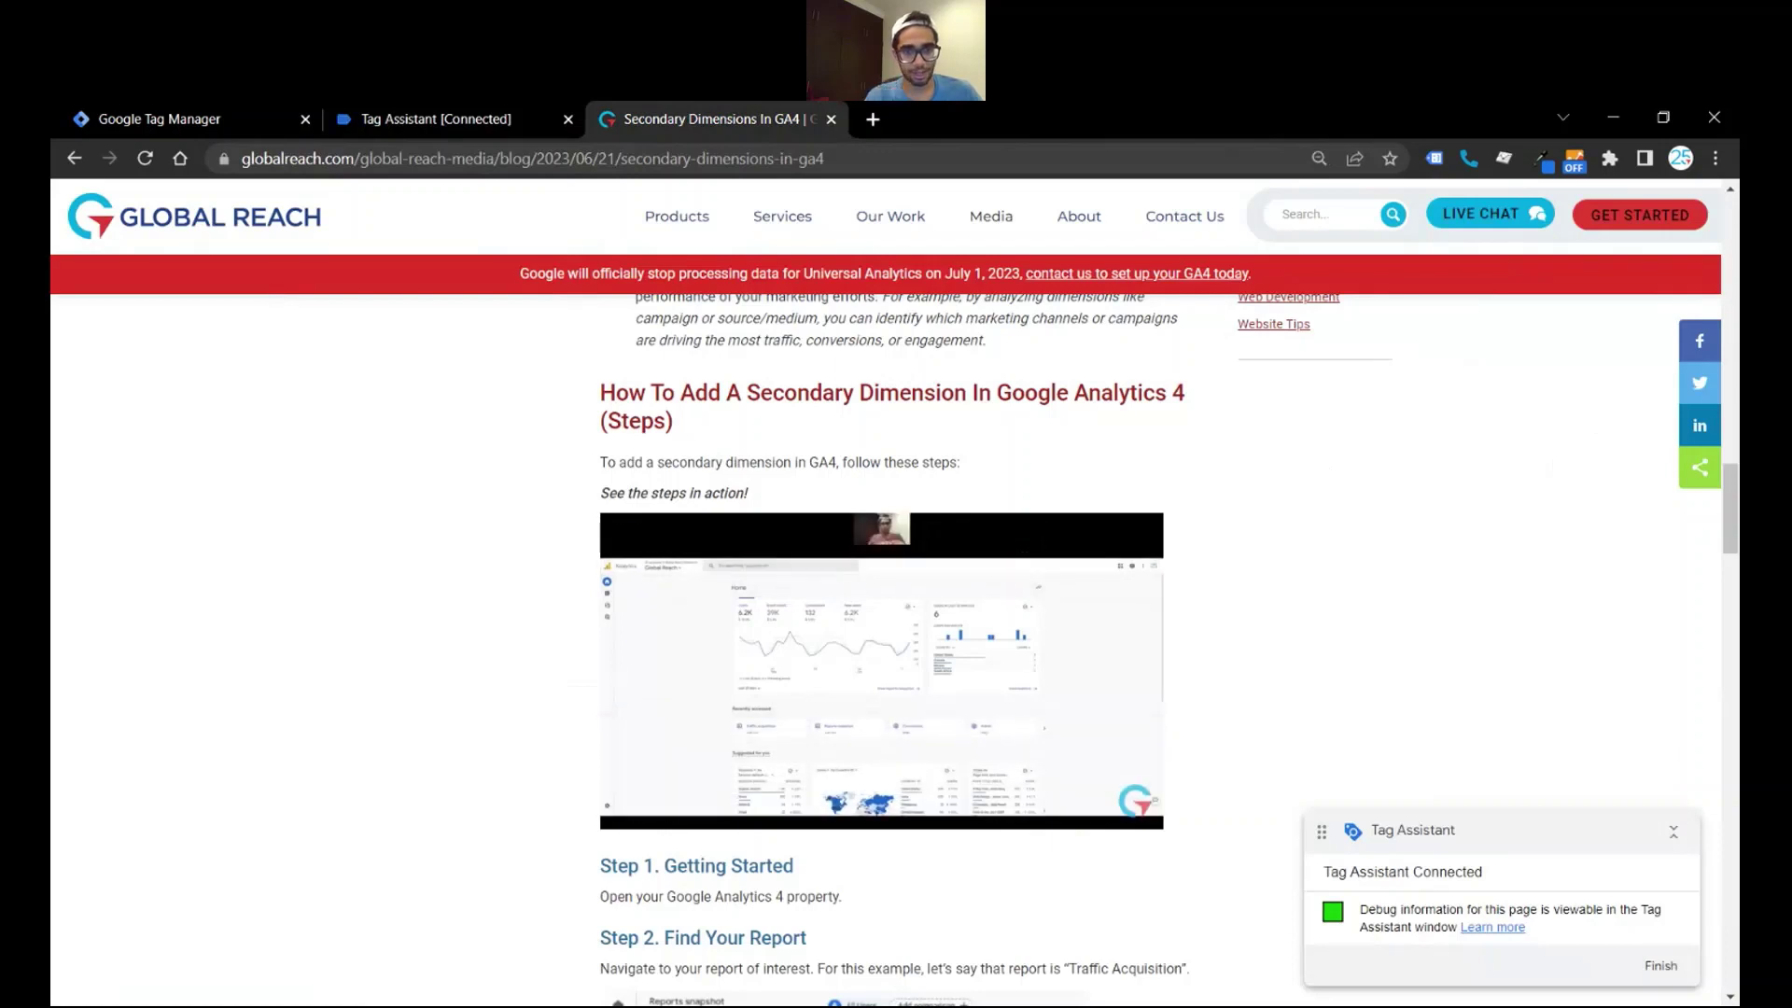
click(814, 650)
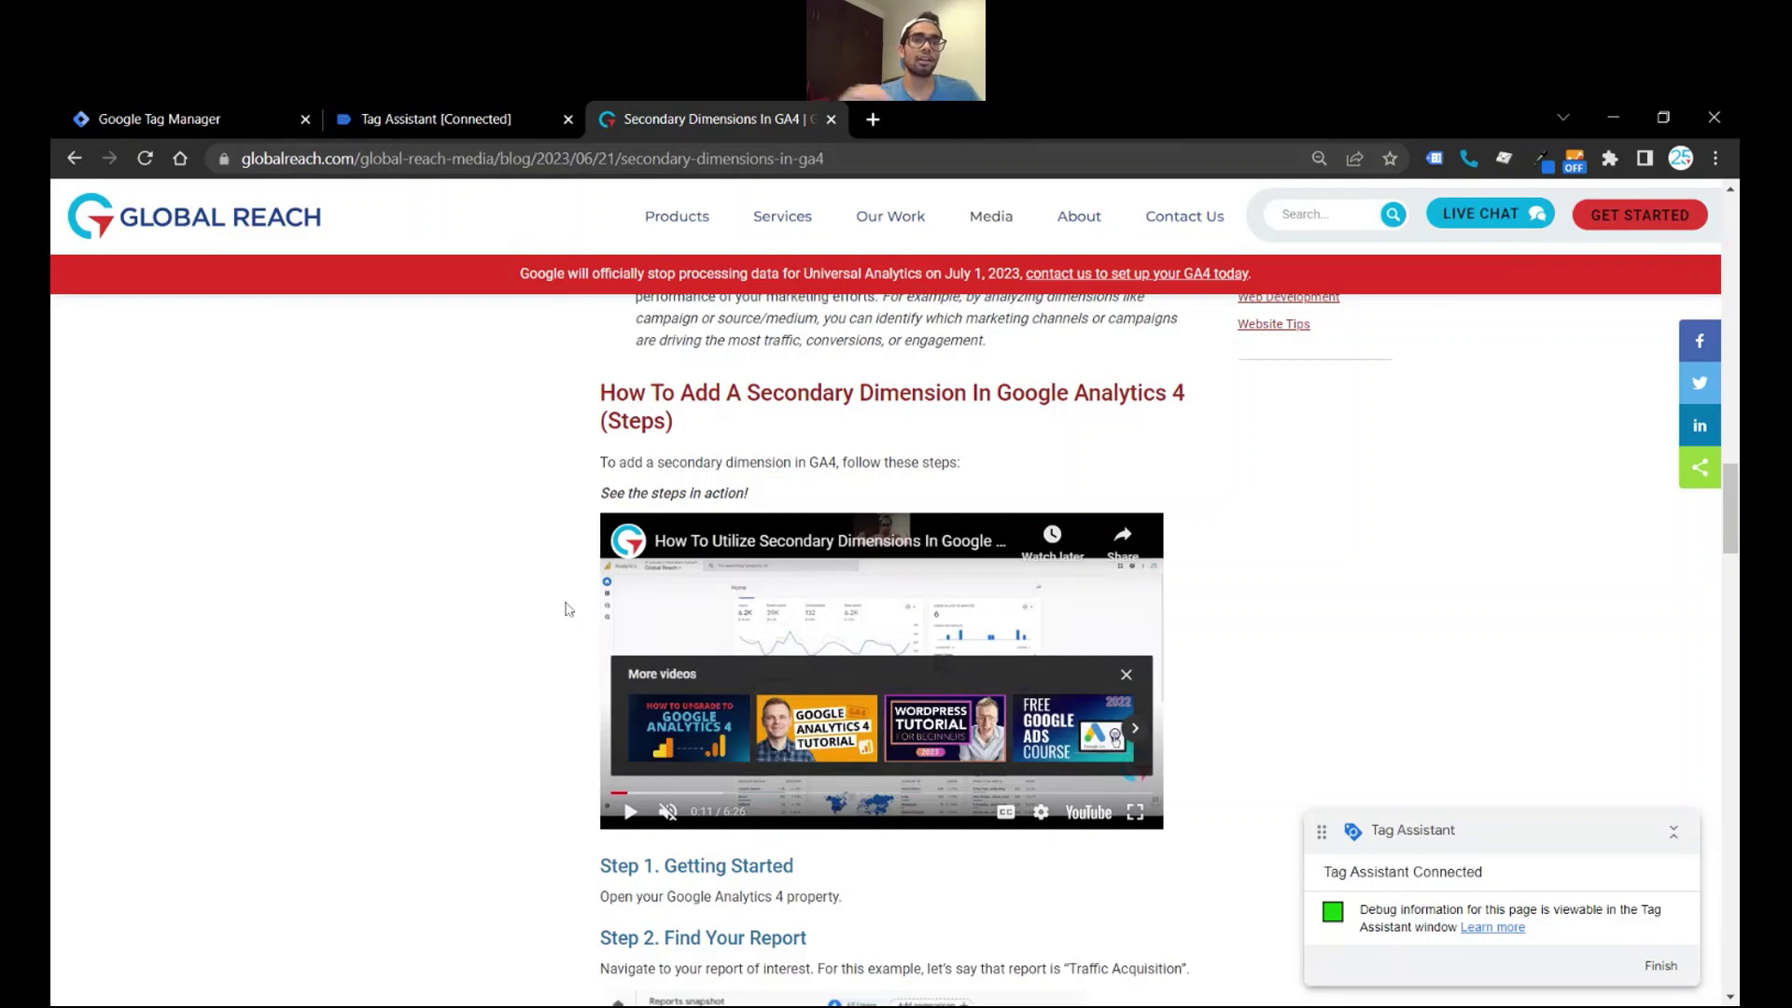
Step: Inspect the variables of the latest YouTube Video event in Tag Assistant, down to the video status, title, percent and URL
click(449, 122)
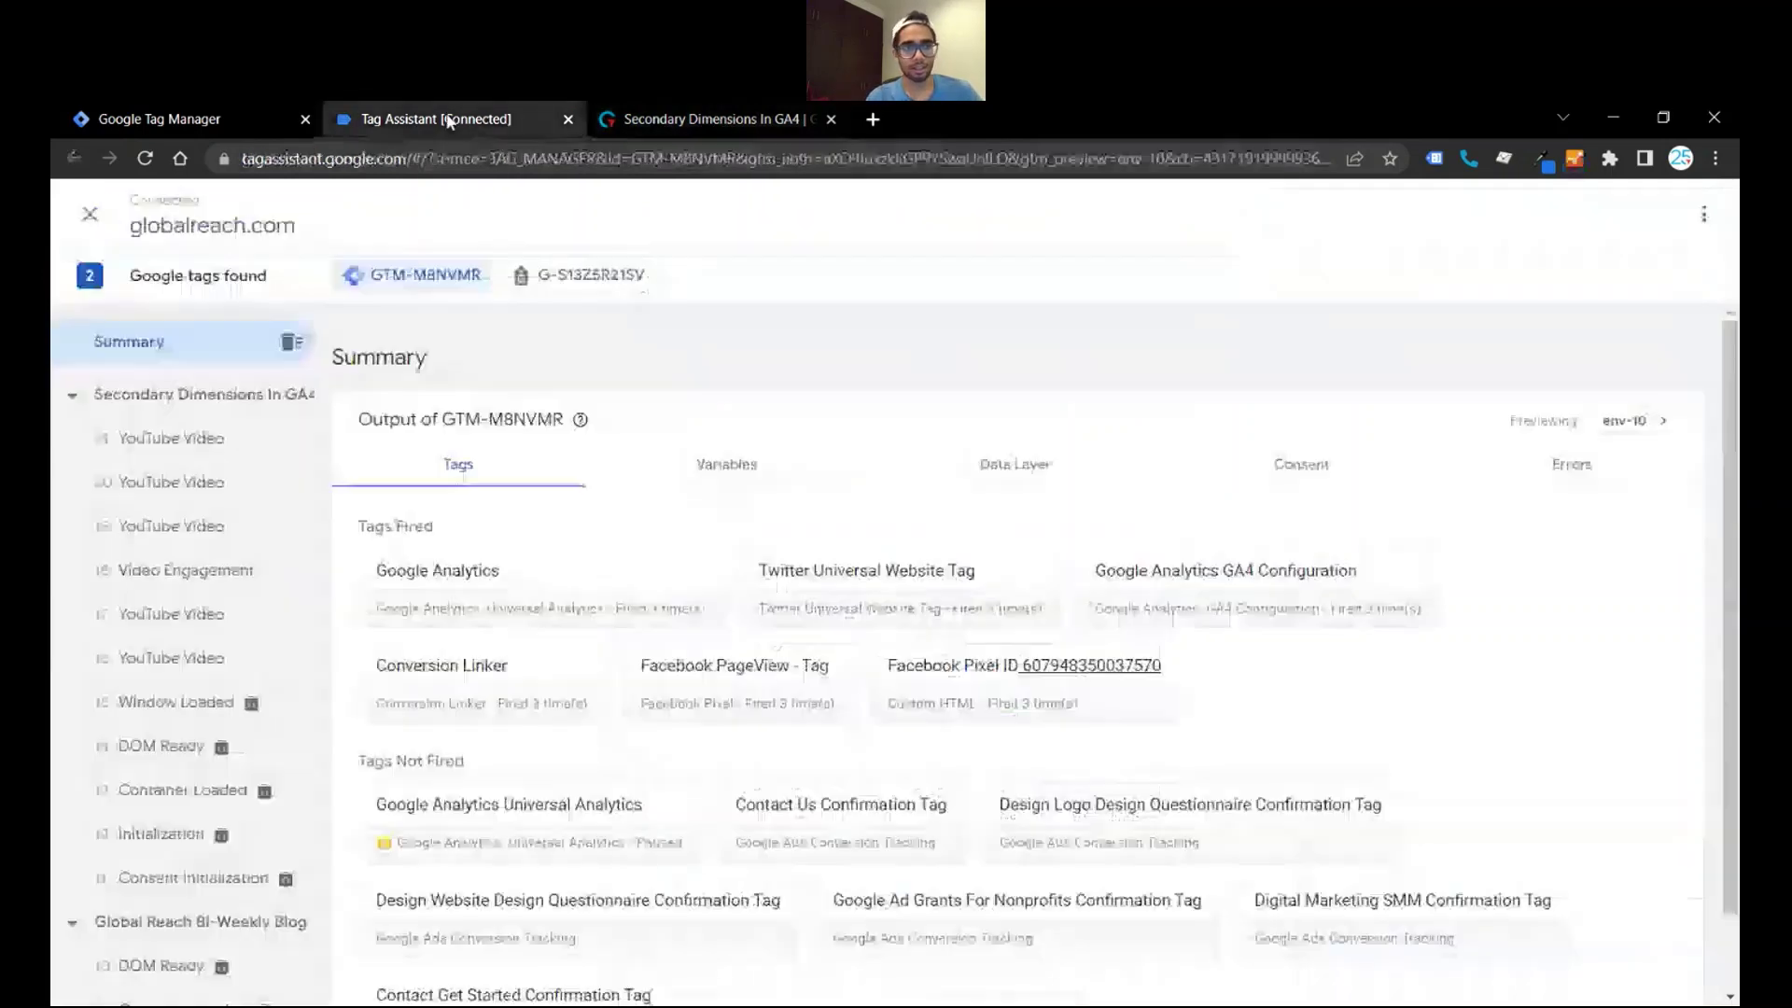
click(228, 446)
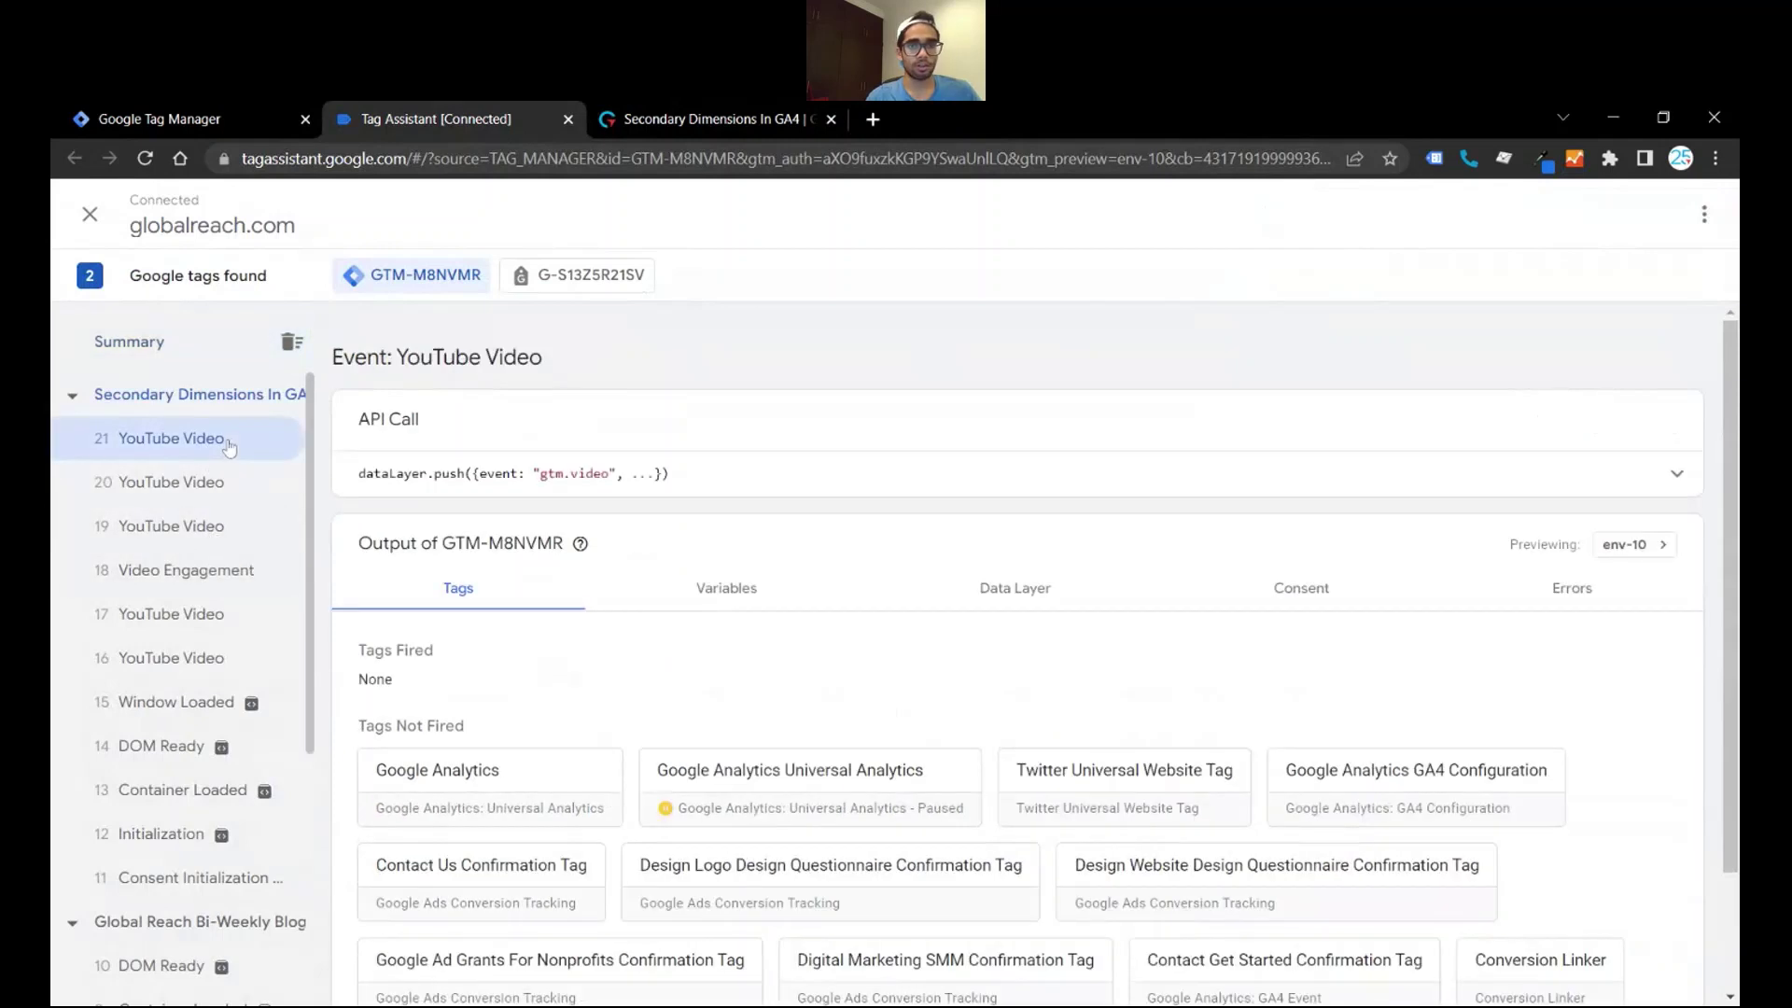
click(695, 591)
scroll(800, 788, down, 7)
scroll(800, 788, down, 15)
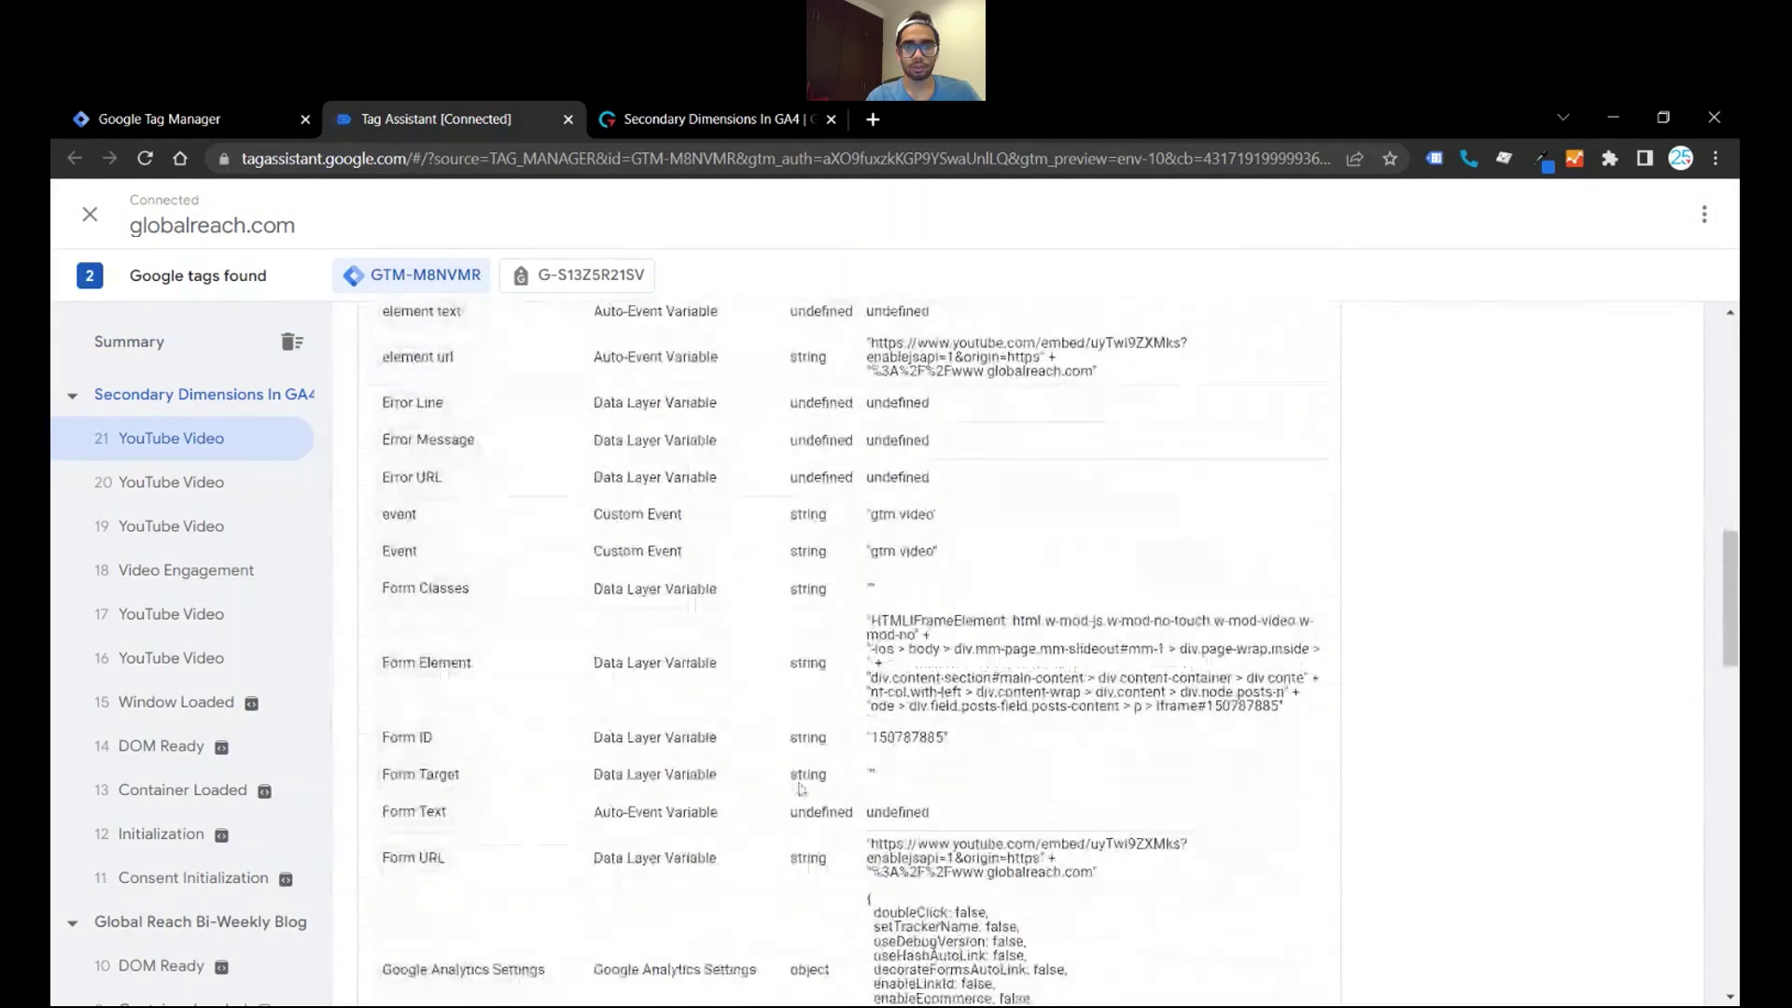
scroll(800, 788, down, 6)
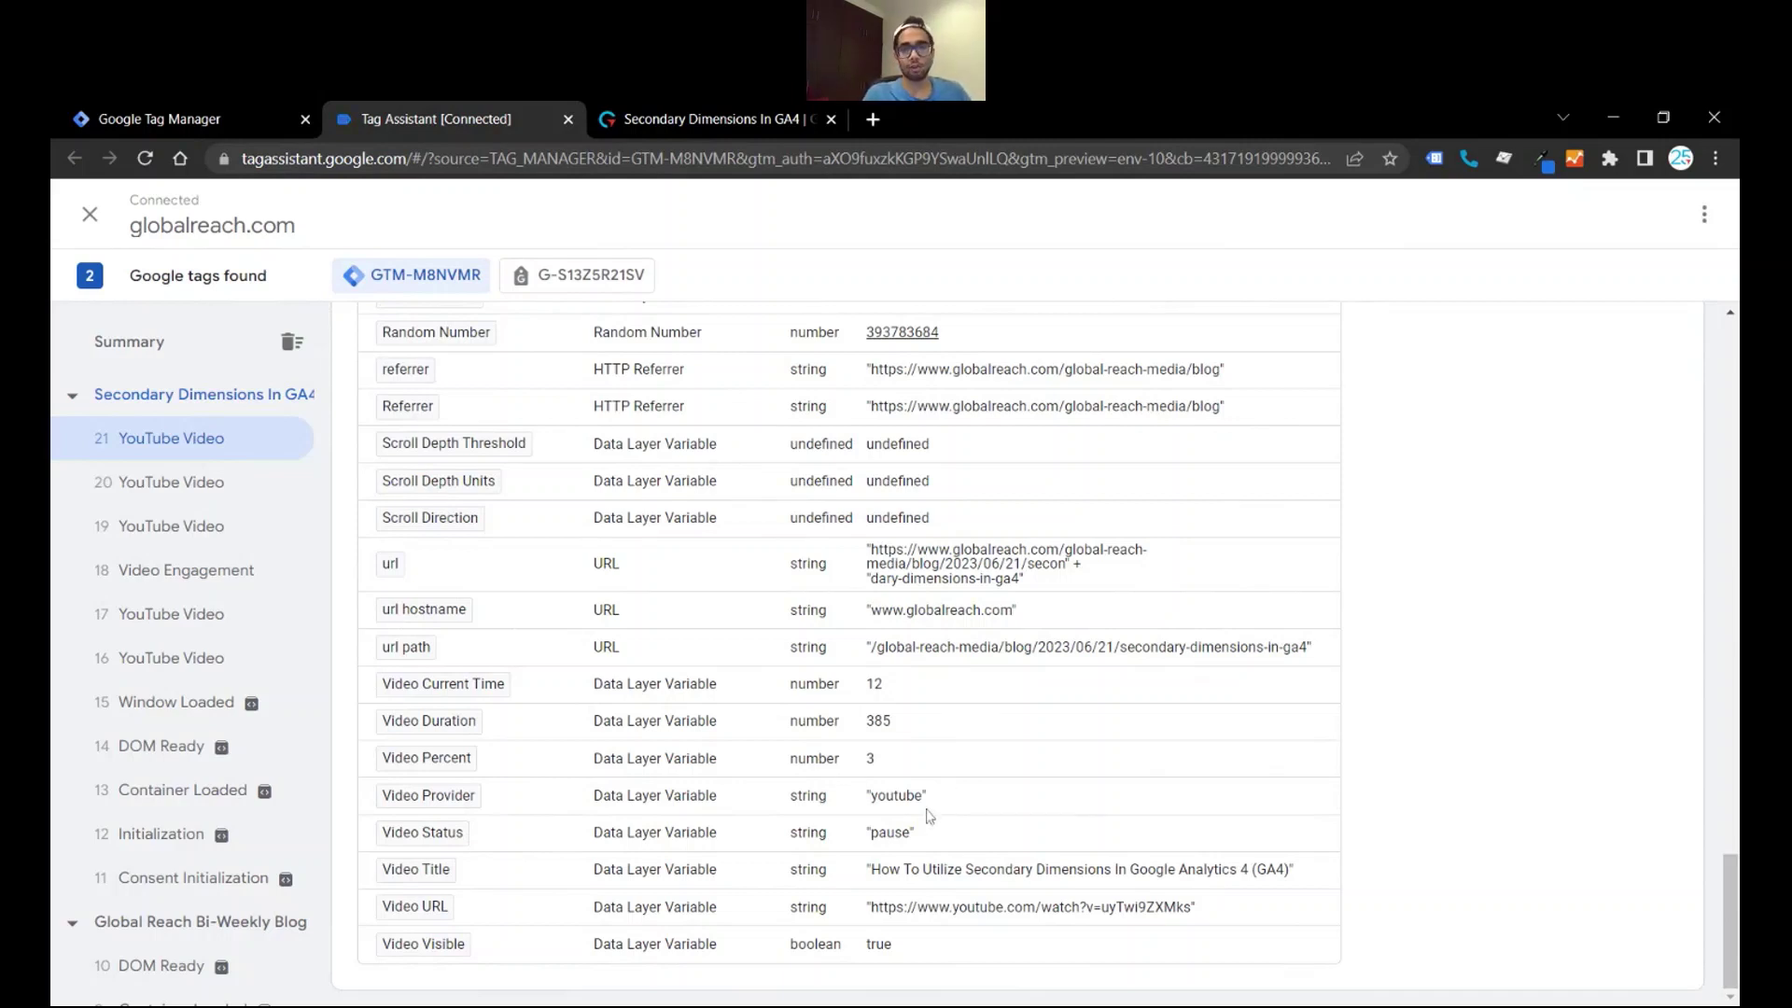
Step: Switch to Google Tag Manager and open the workspace's list of triggers
click(234, 111)
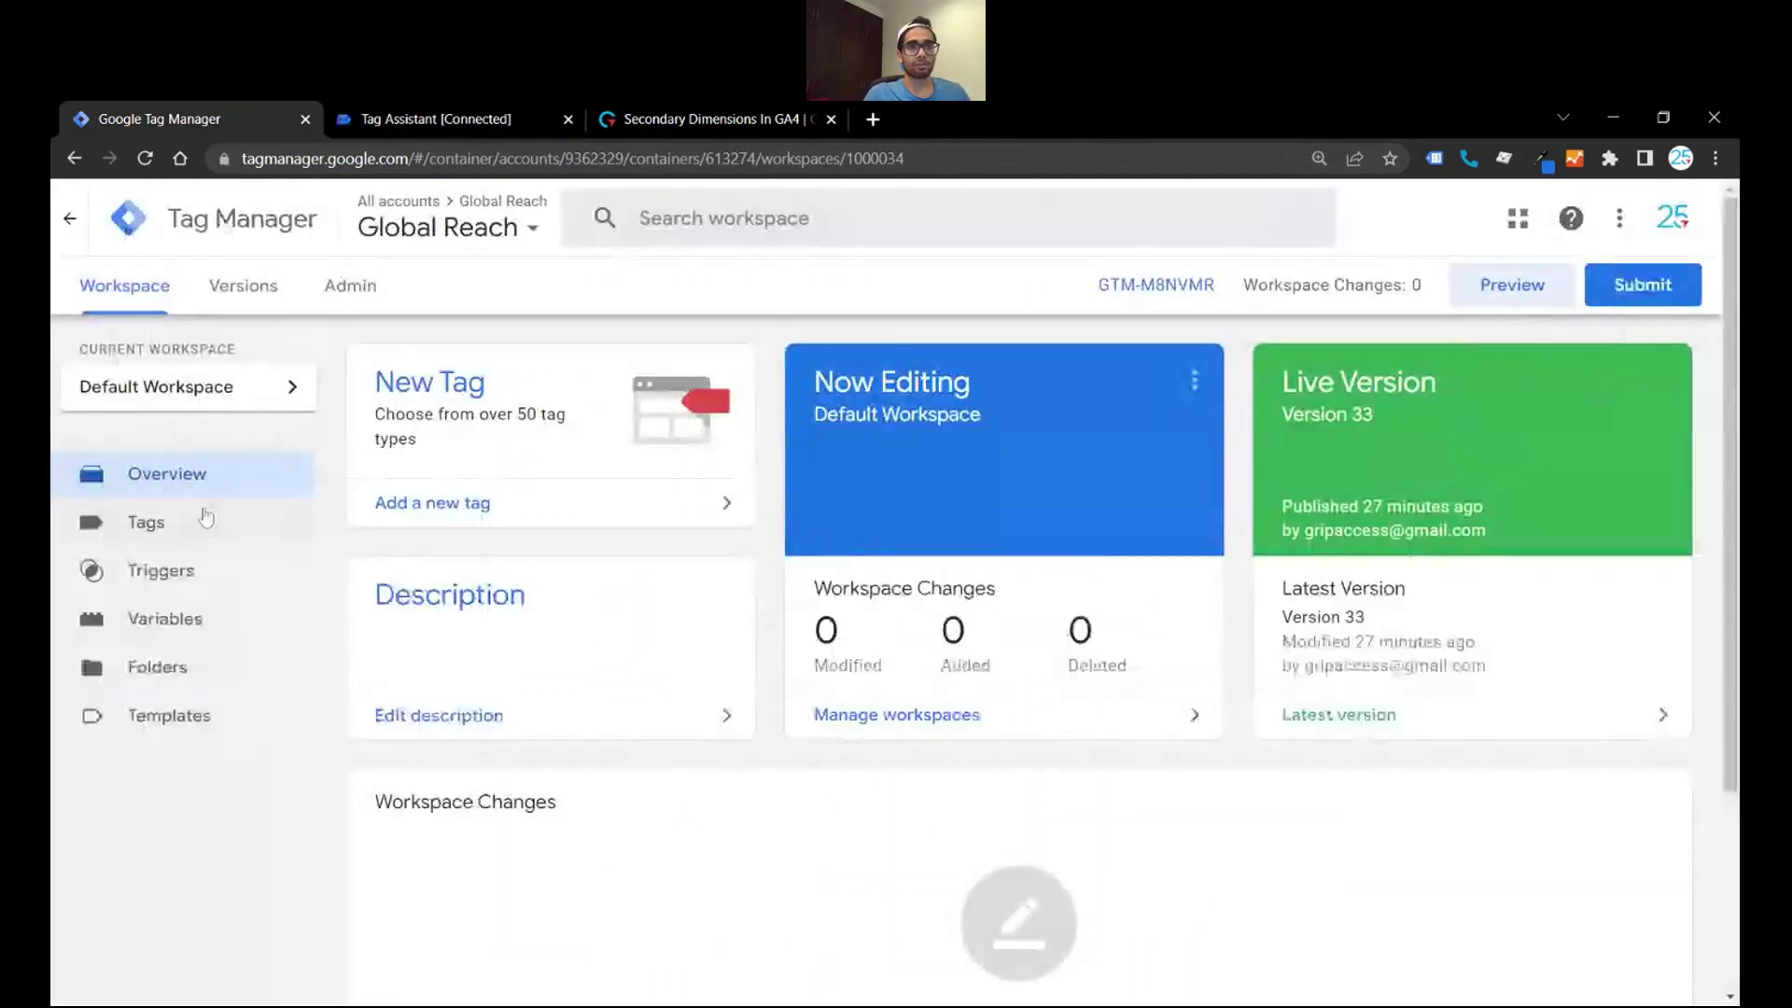
click(196, 565)
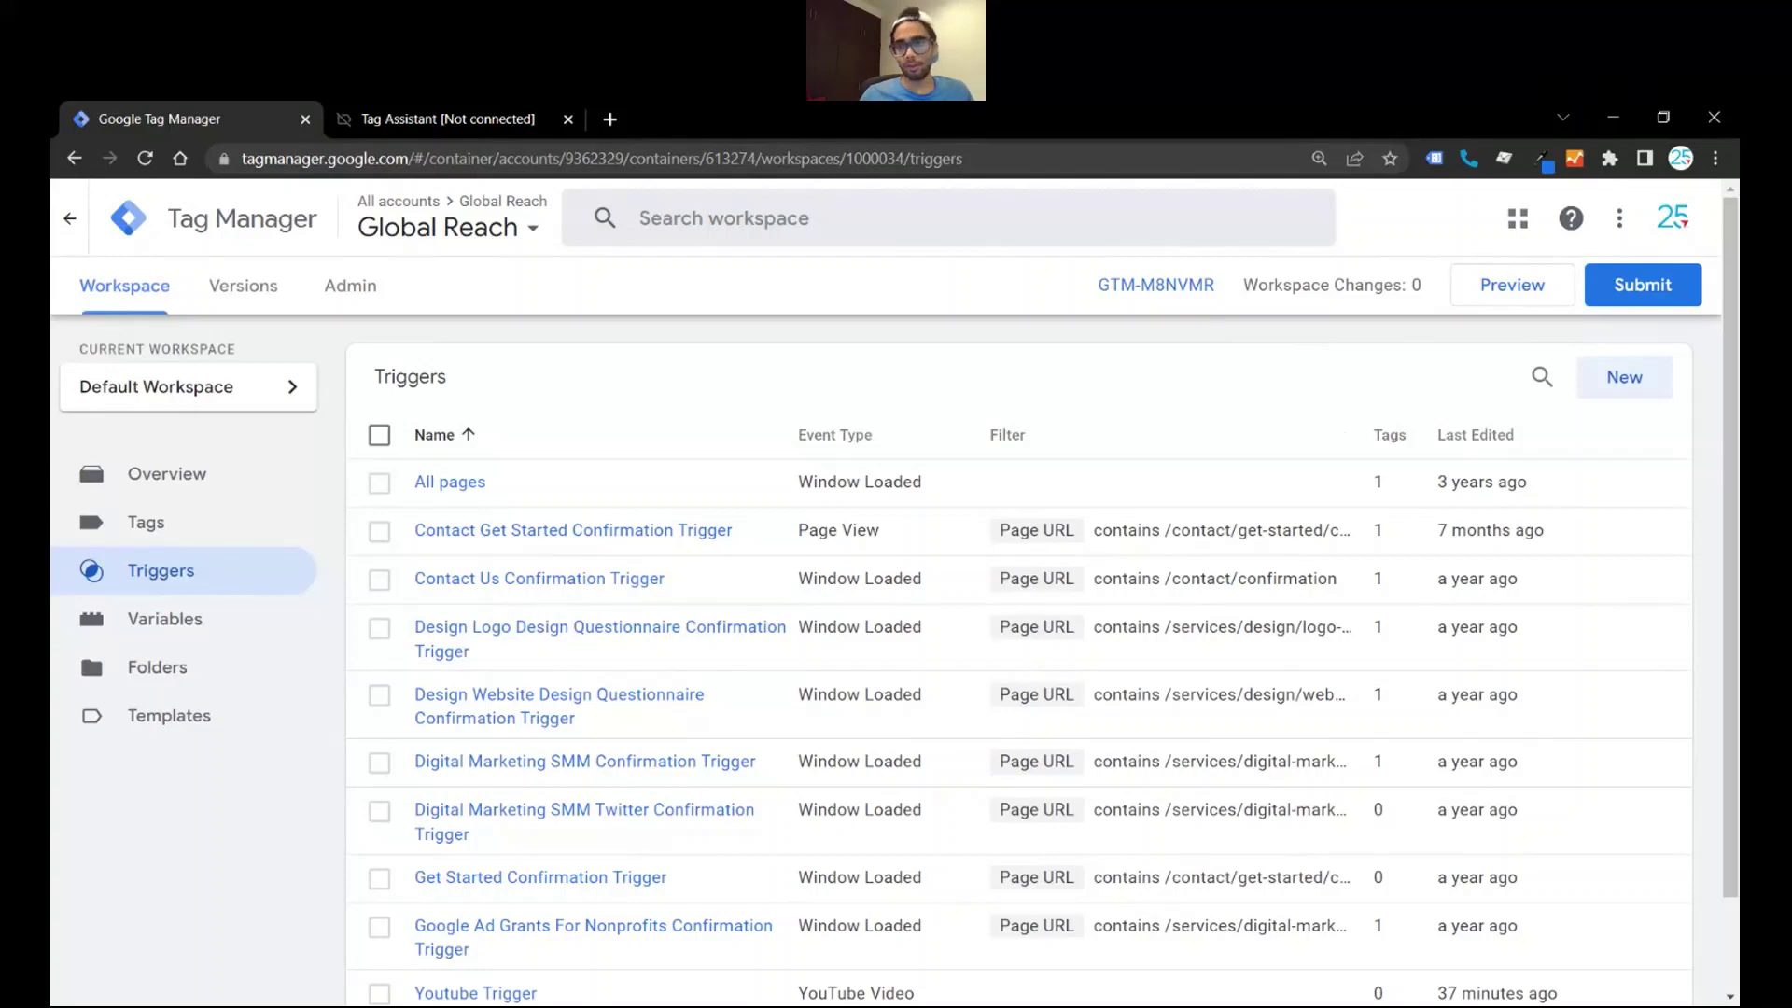
Step: Create a new trigger and choose YouTube Video as its trigger type
click(1623, 381)
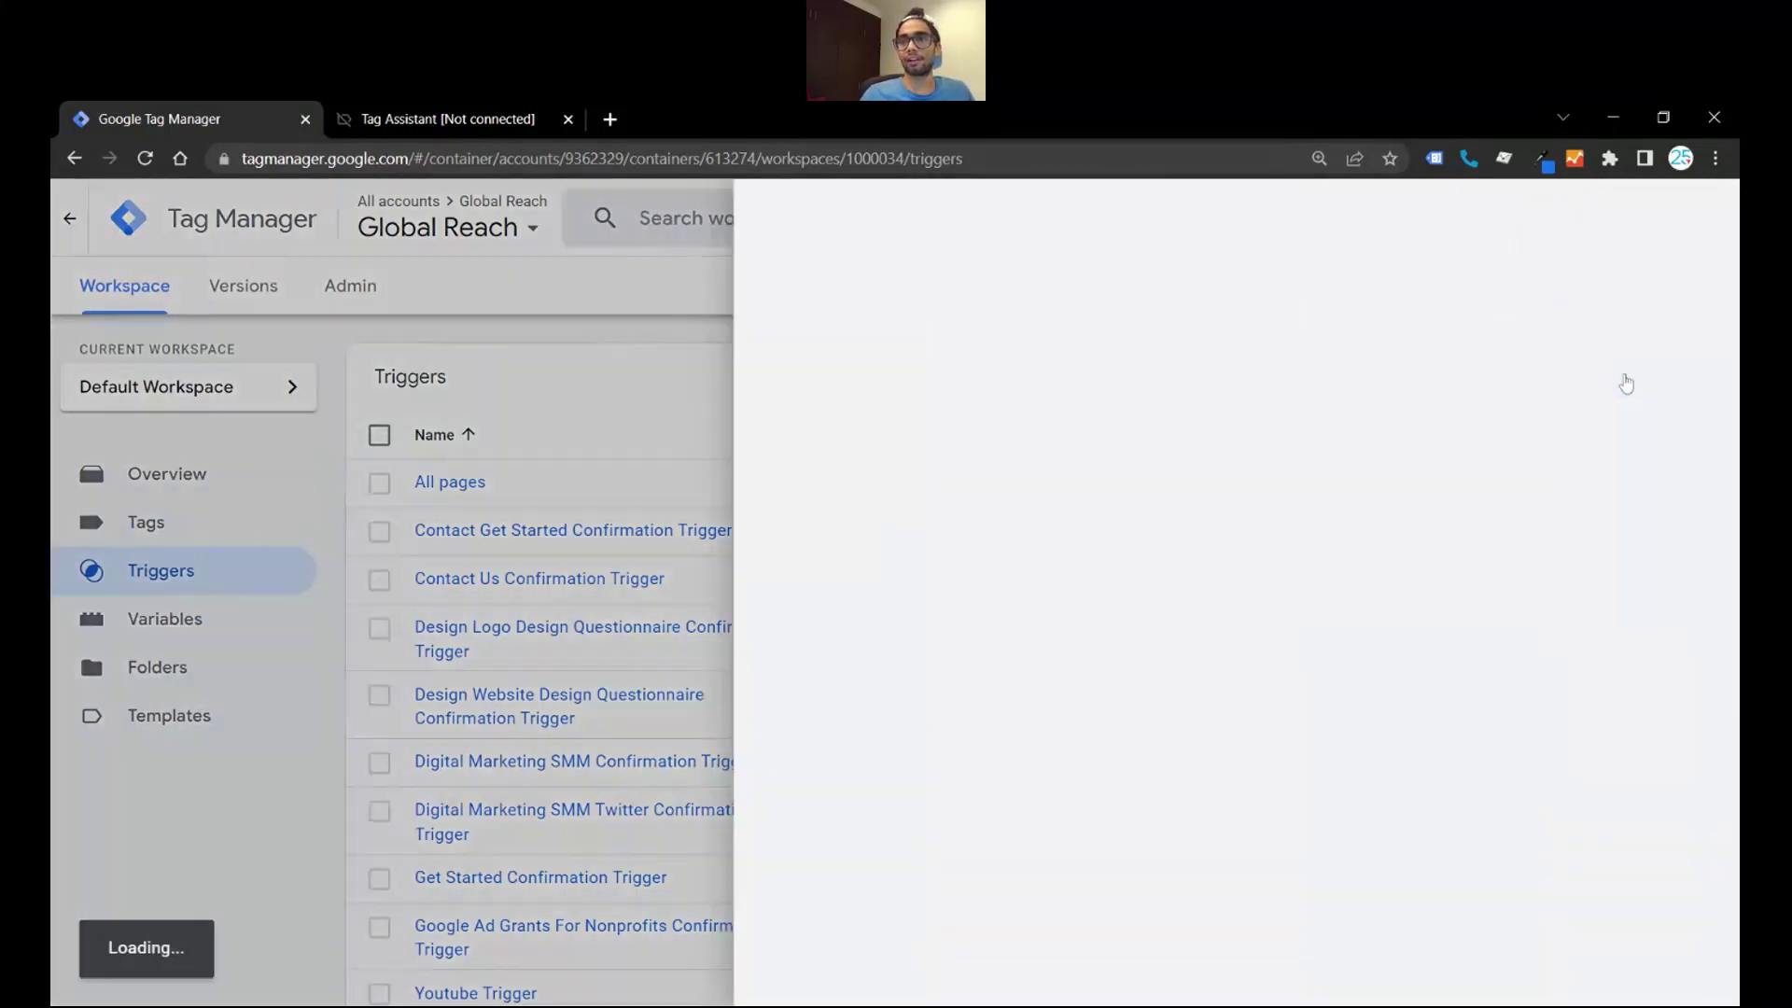
click(1149, 407)
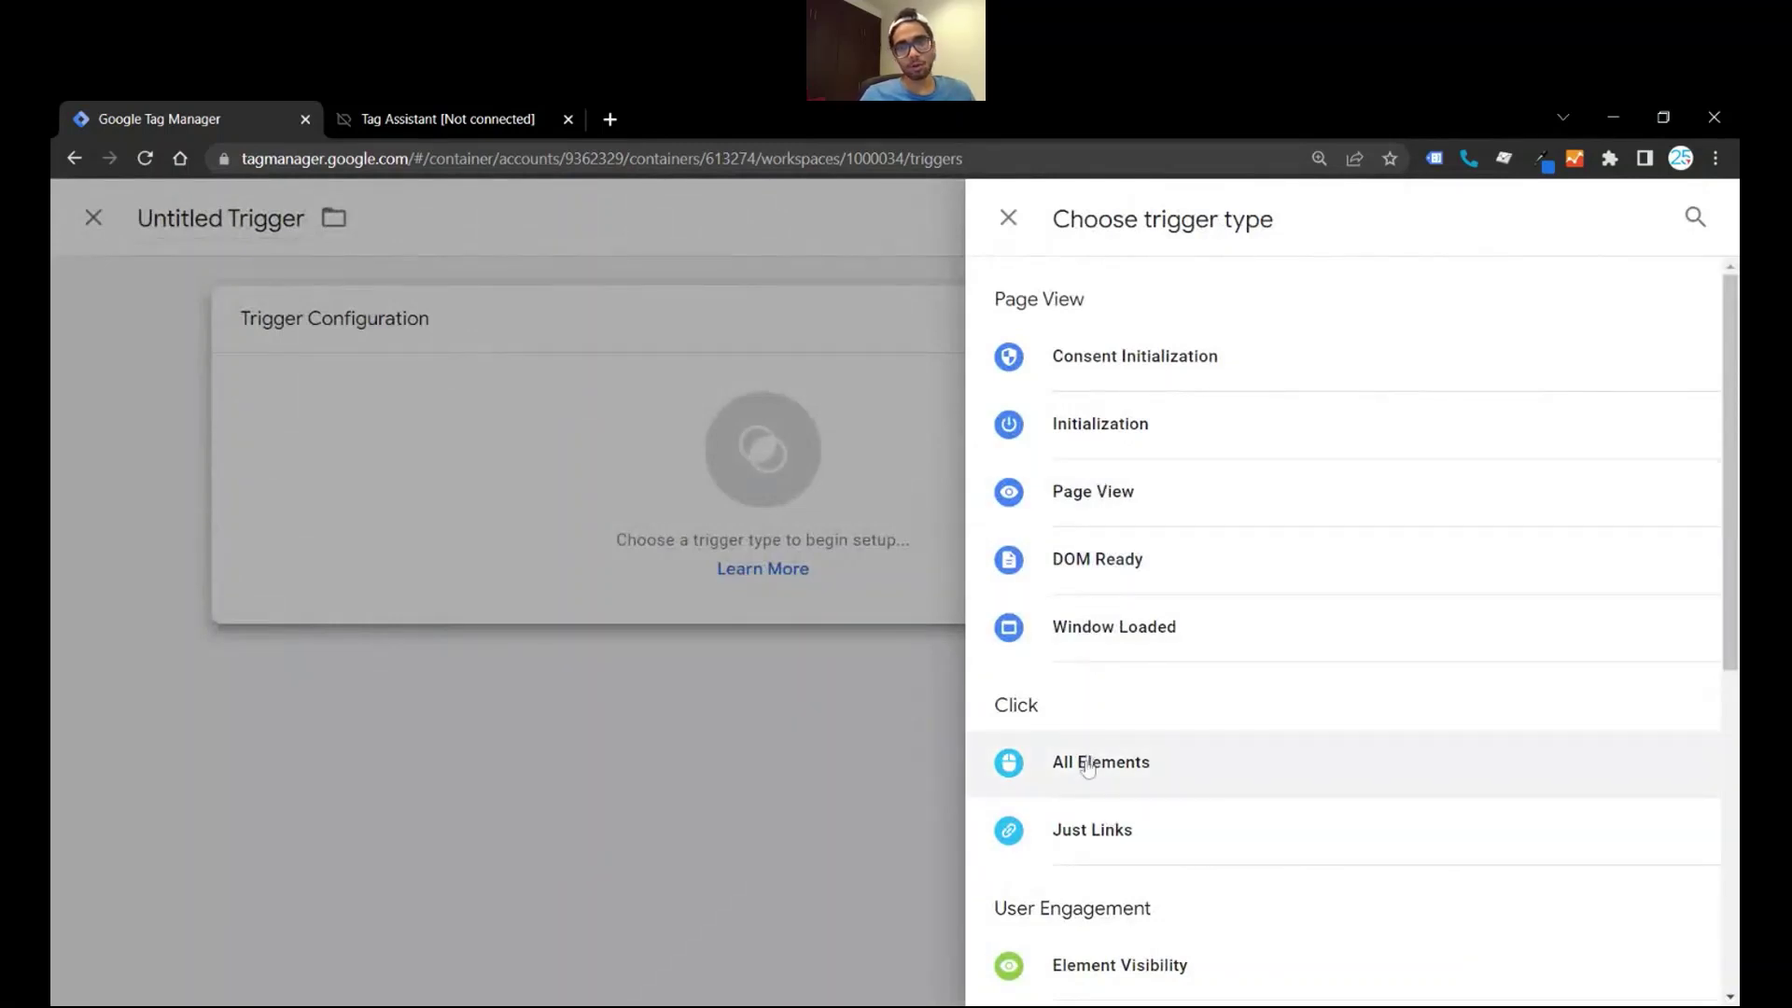
scroll(1087, 779, down, 2)
scroll(1092, 775, down, 2)
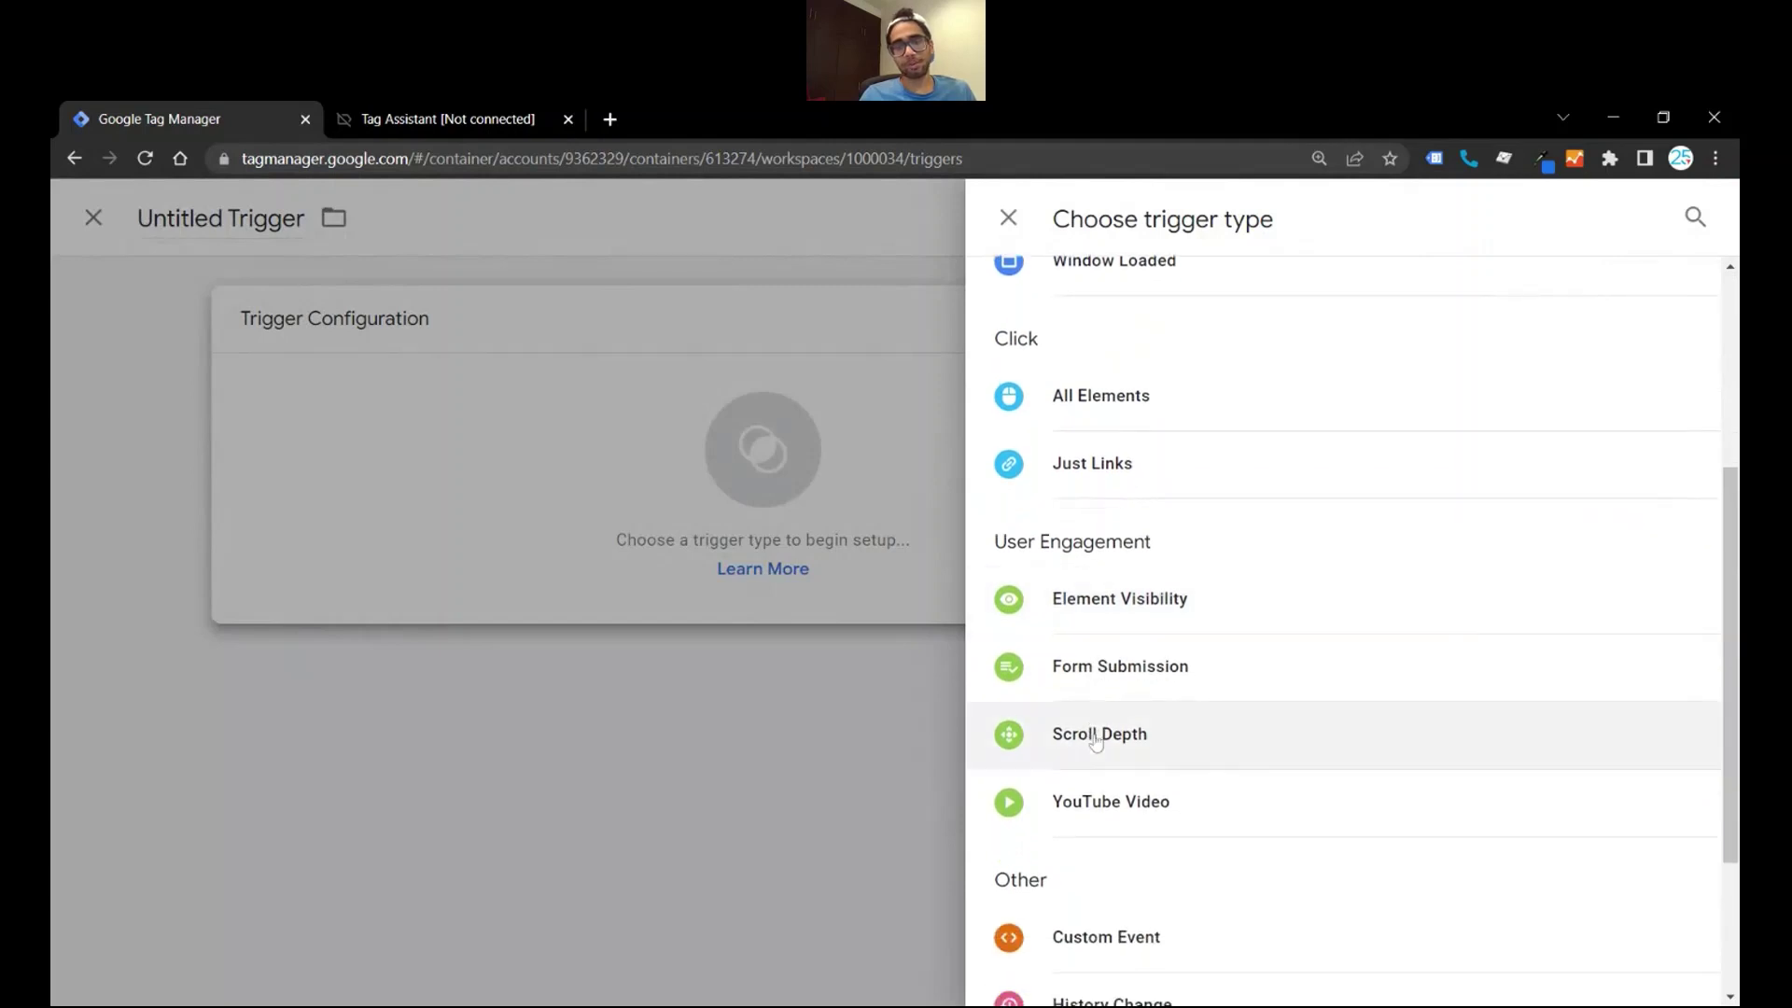
click(1090, 801)
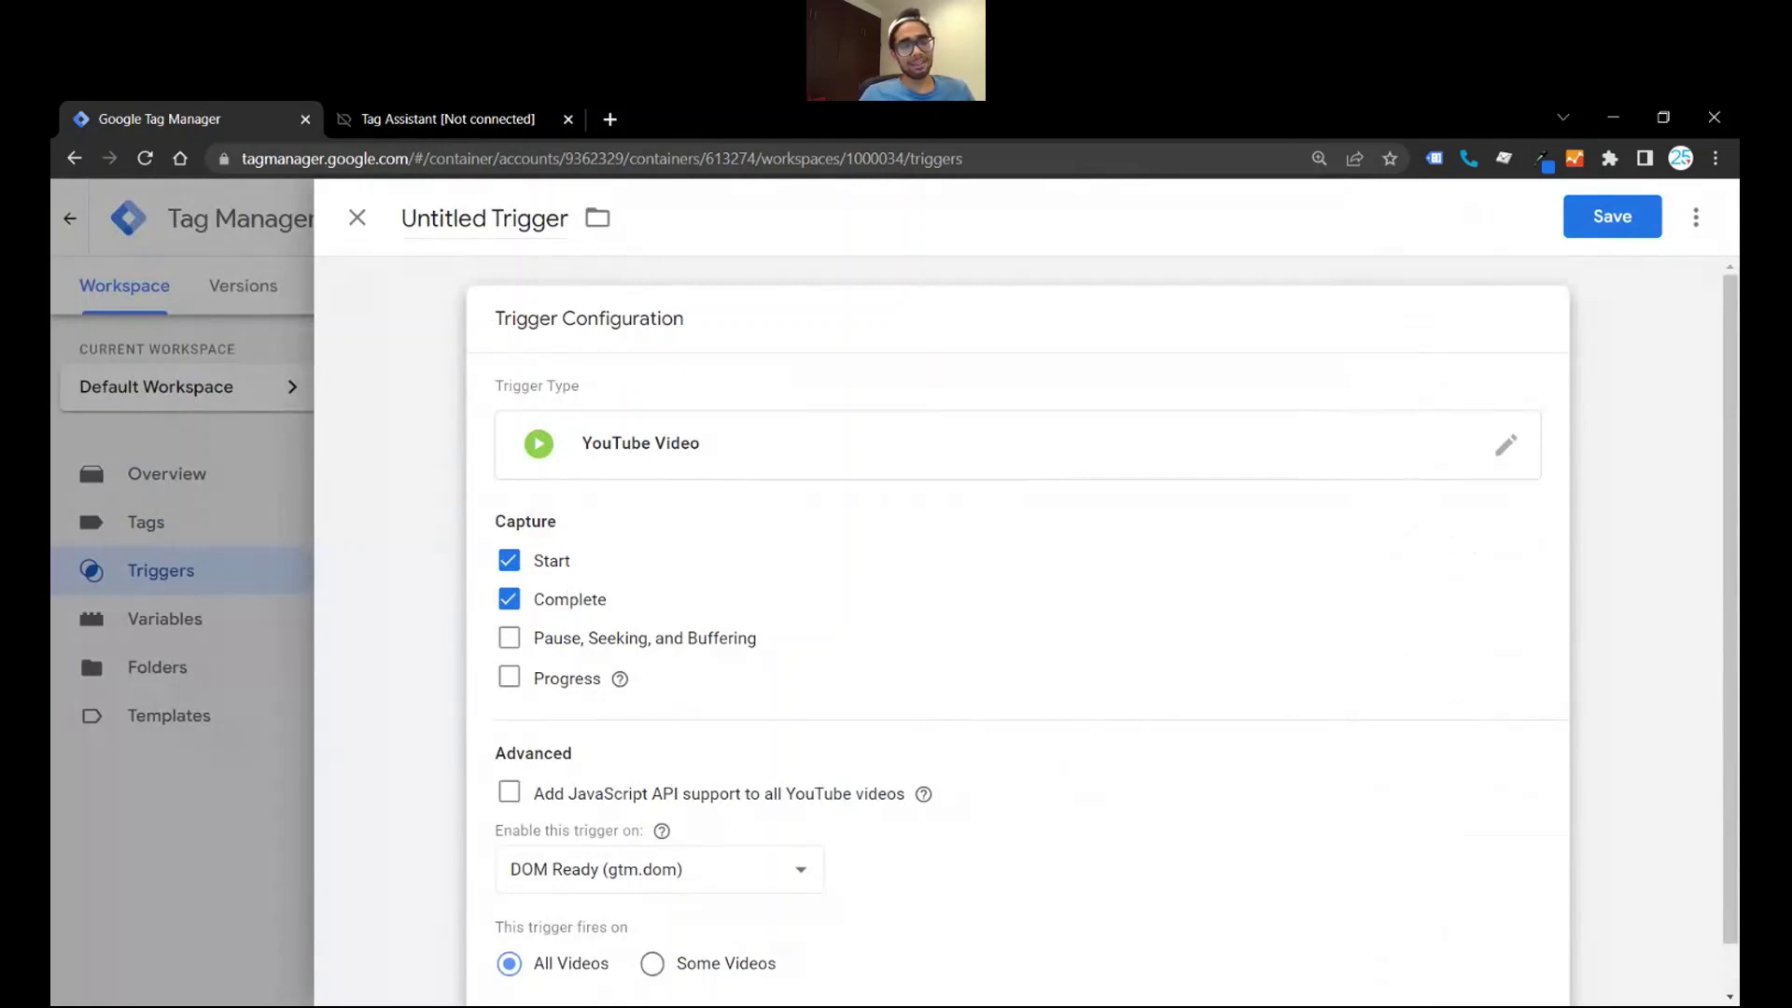
Step: Set the YouTube Video trigger to capture only Progress, with Start and Complete turned off
click(509, 600)
click(509, 562)
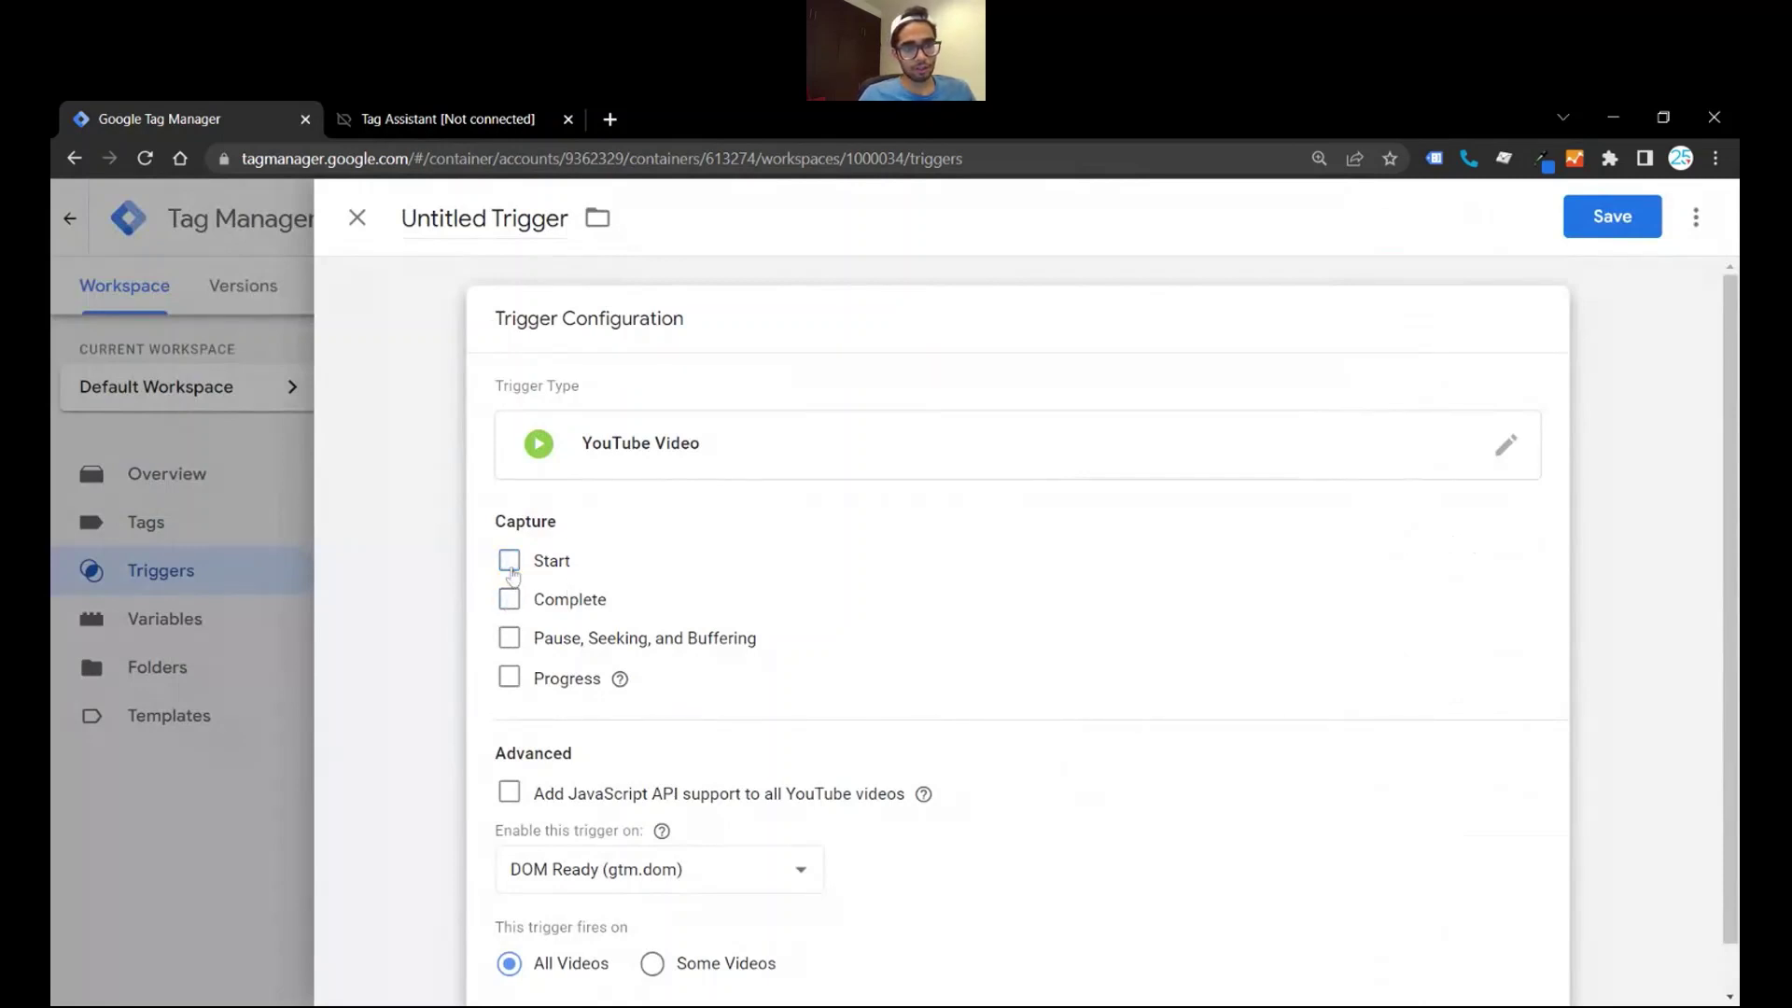
click(510, 678)
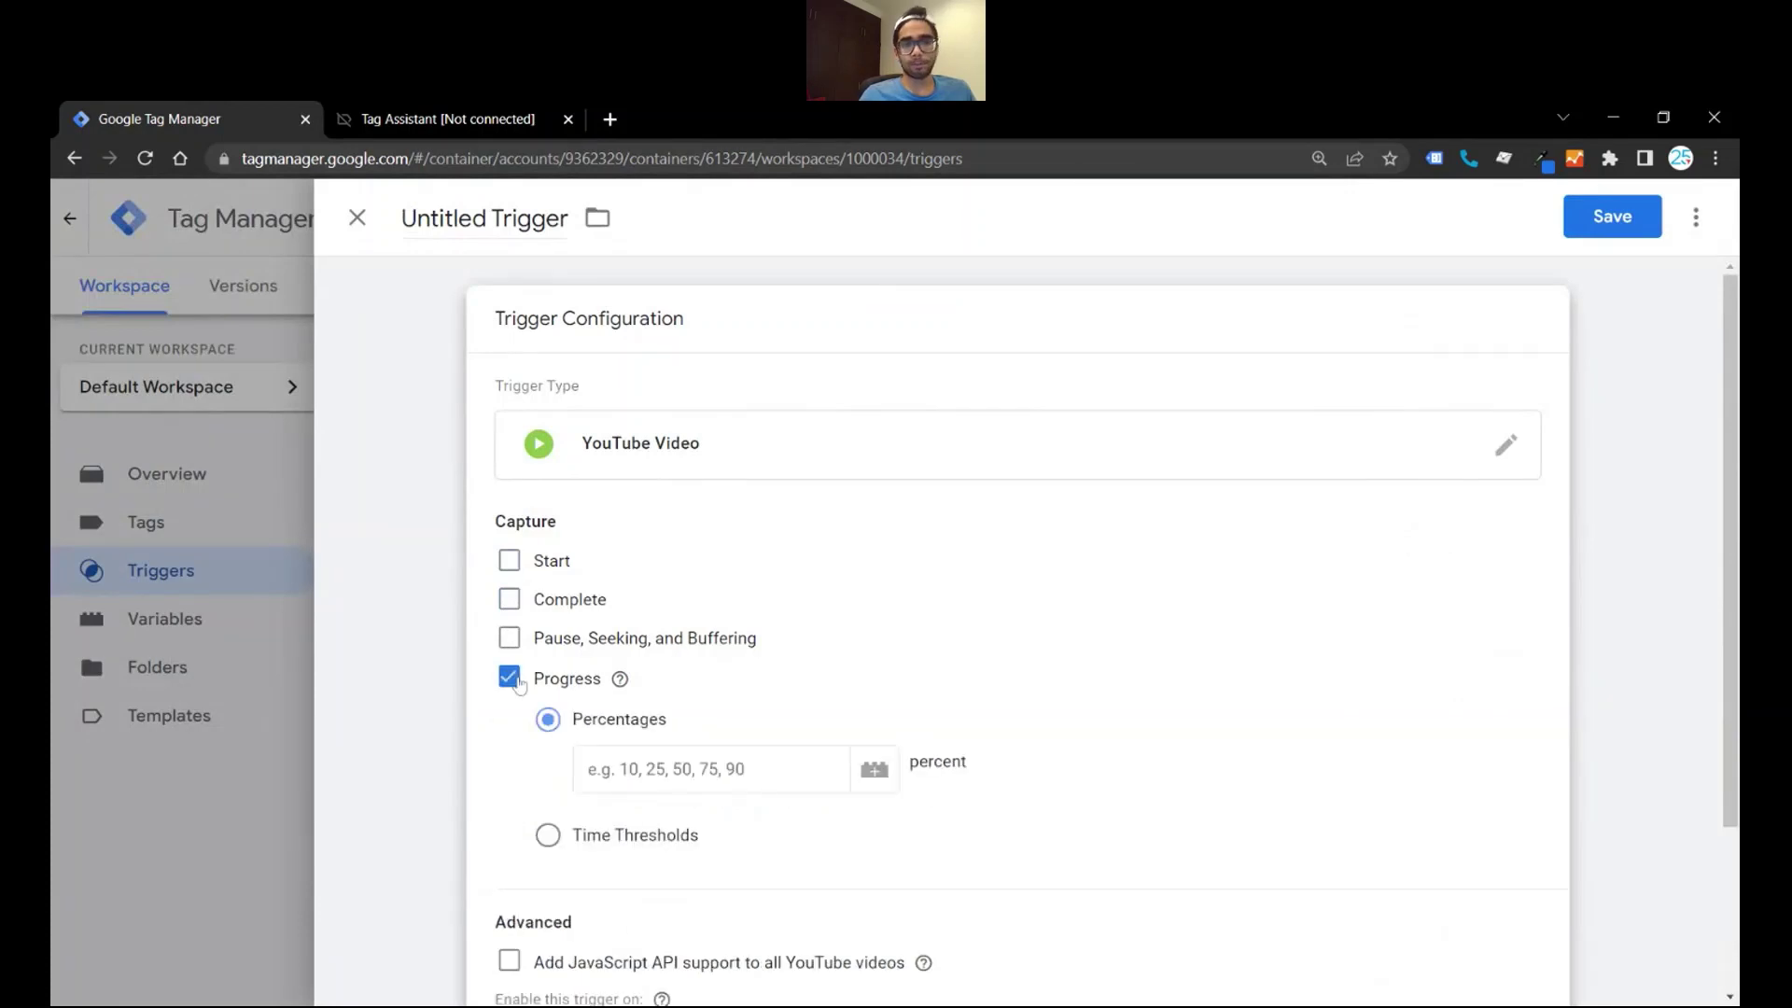
Step: Base the progress capture on time thresholds of 10, 20, 30, 40, 50 seconds
scroll(520, 686, down, 1)
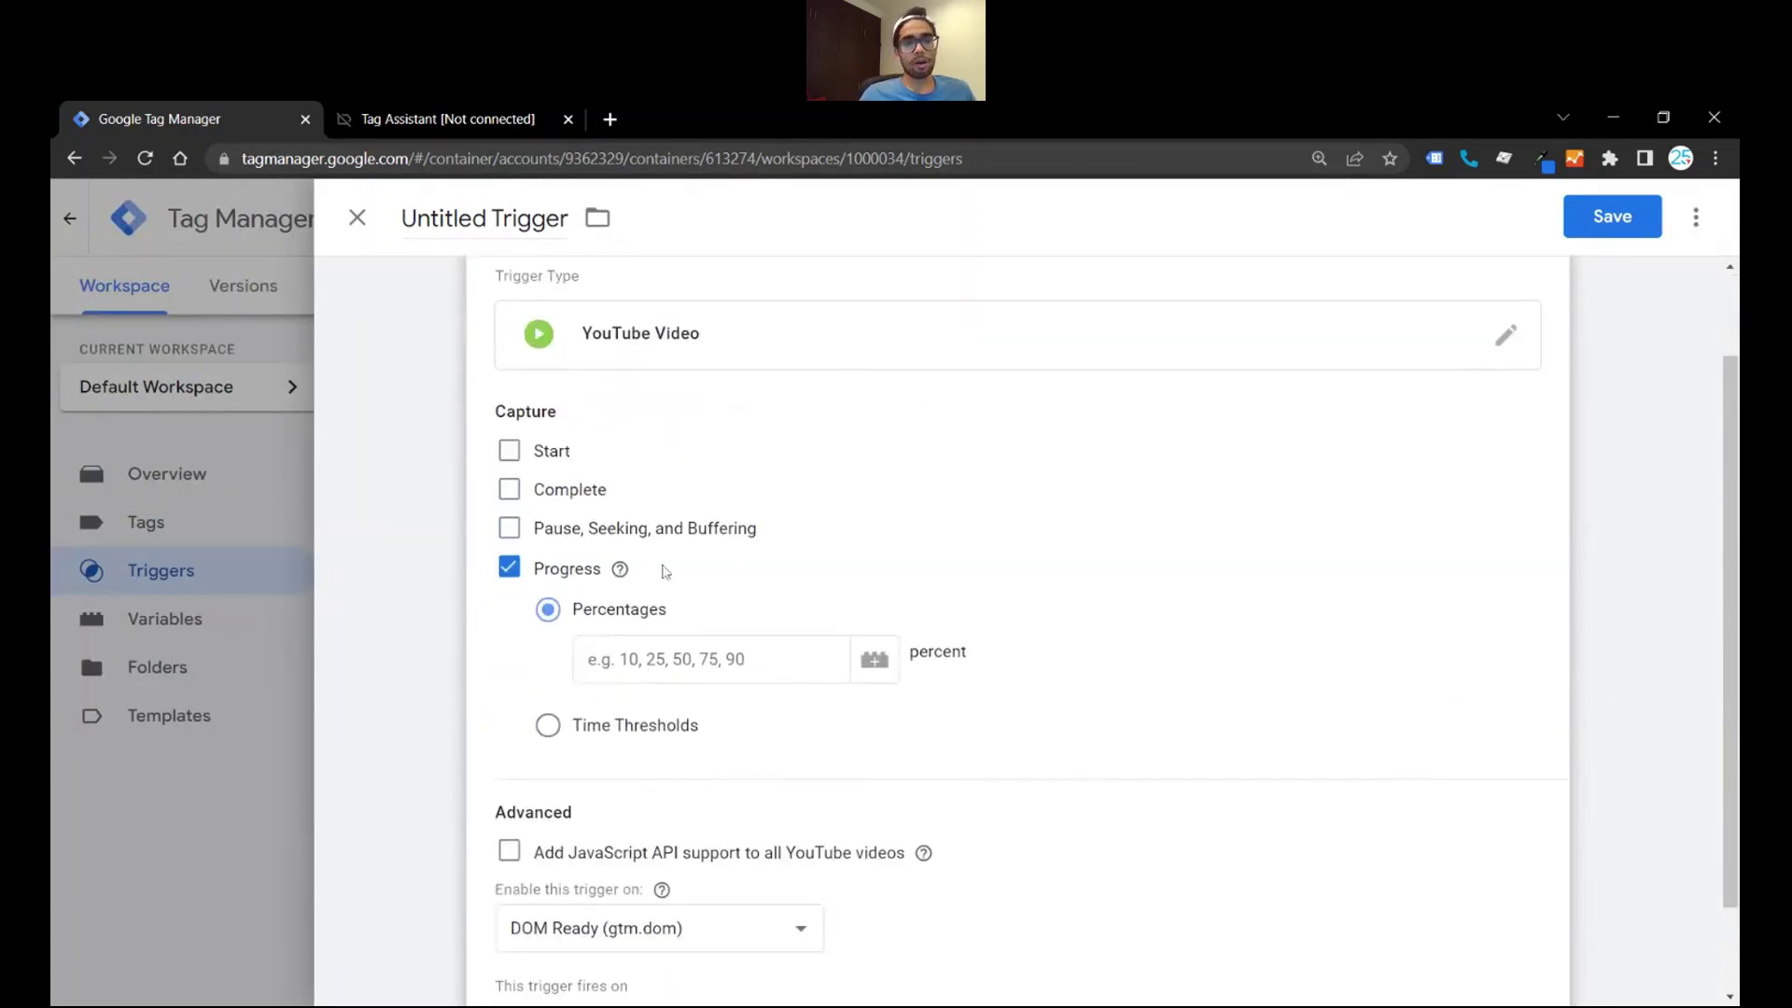
mouse_move(620, 568)
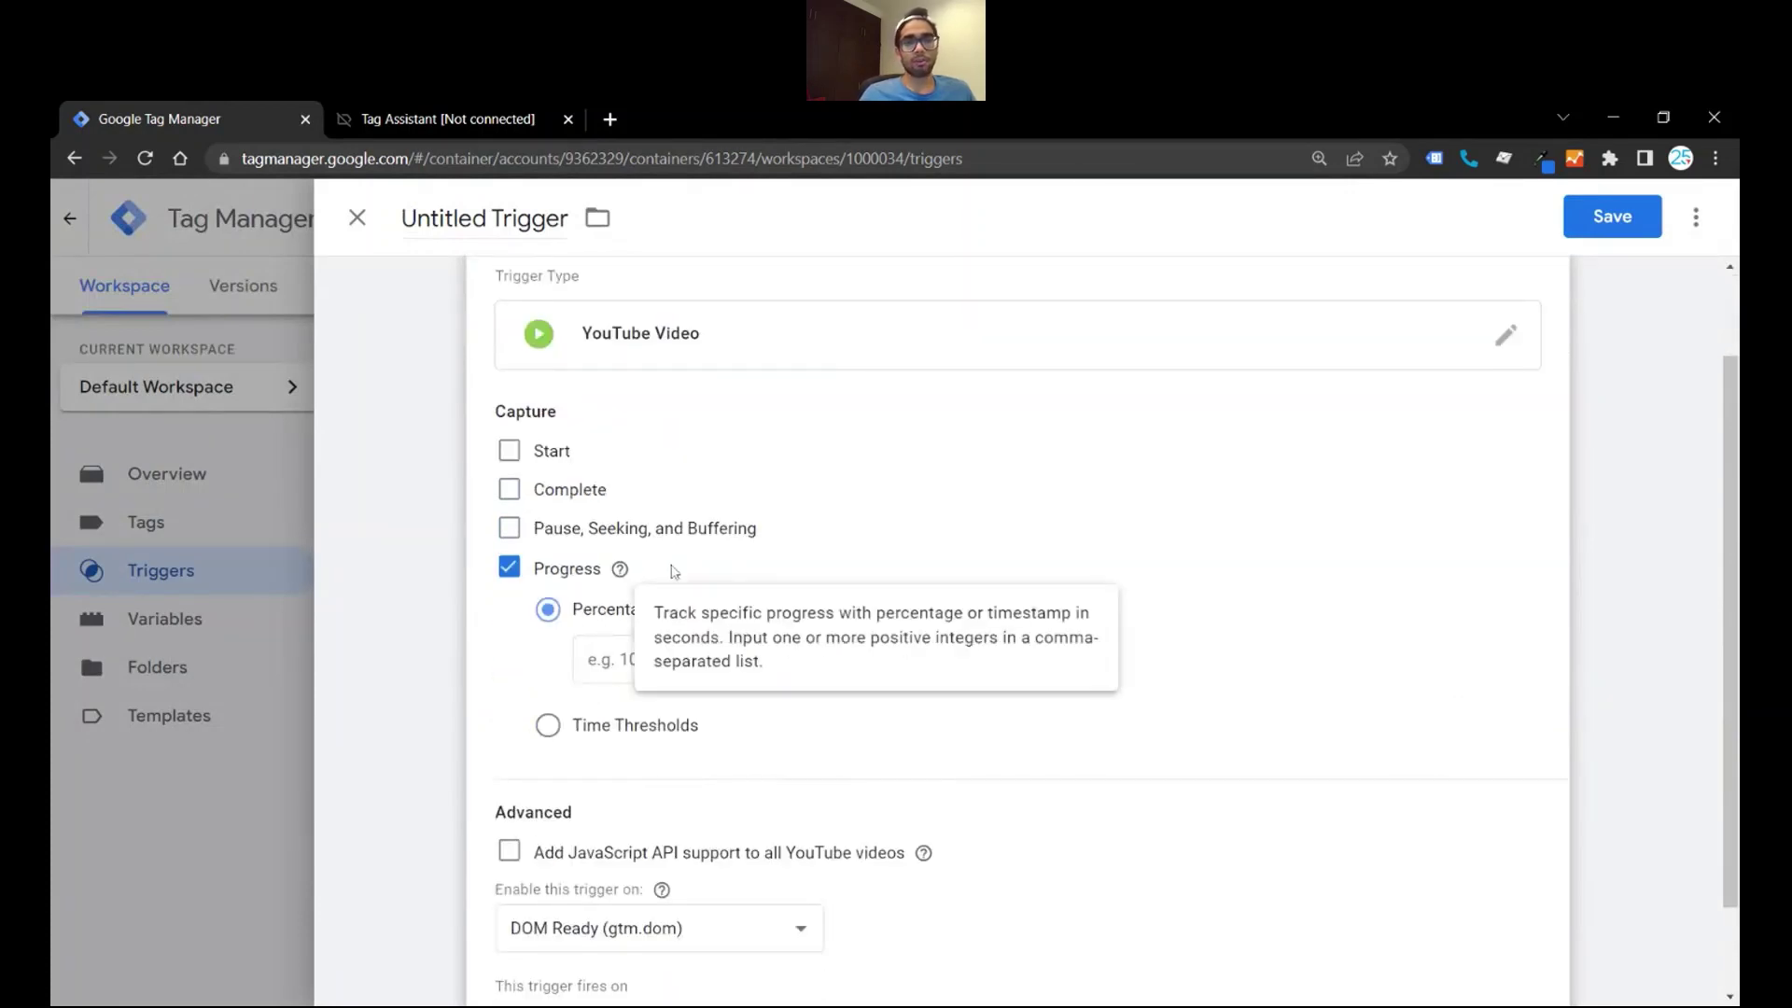
click(549, 732)
click(653, 708)
text(10,)
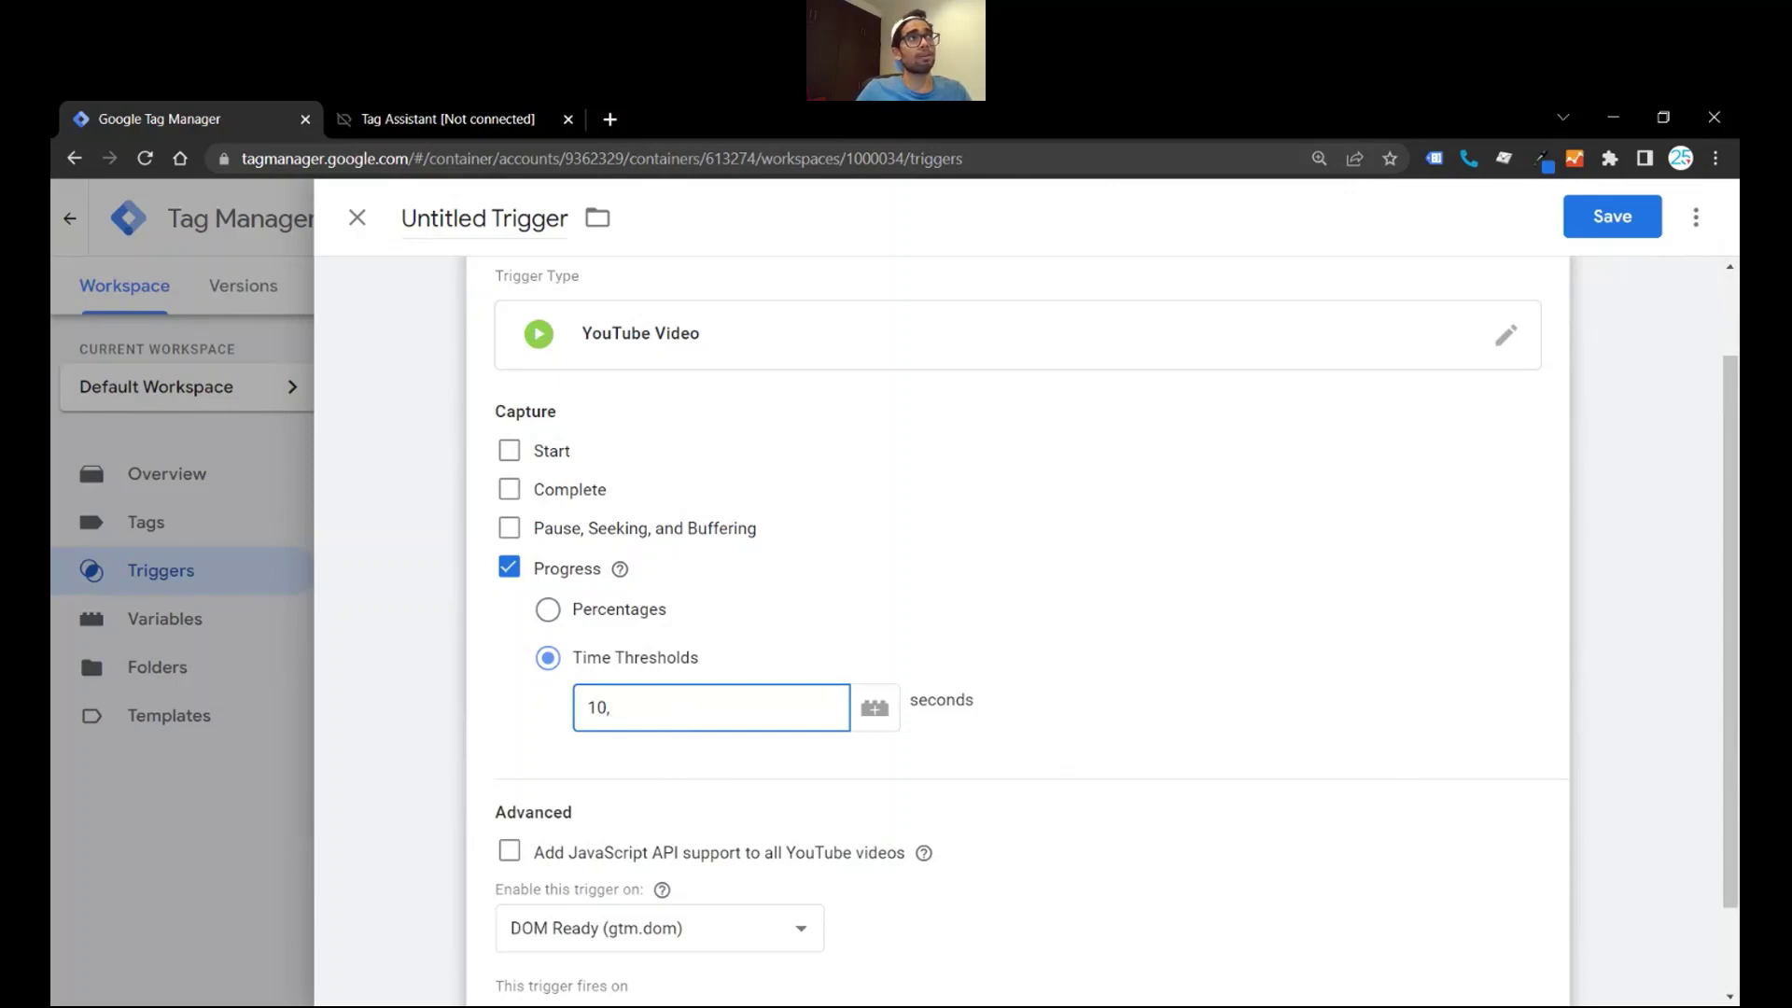
text(20, 30, 40, 5)
key(BackSpace)
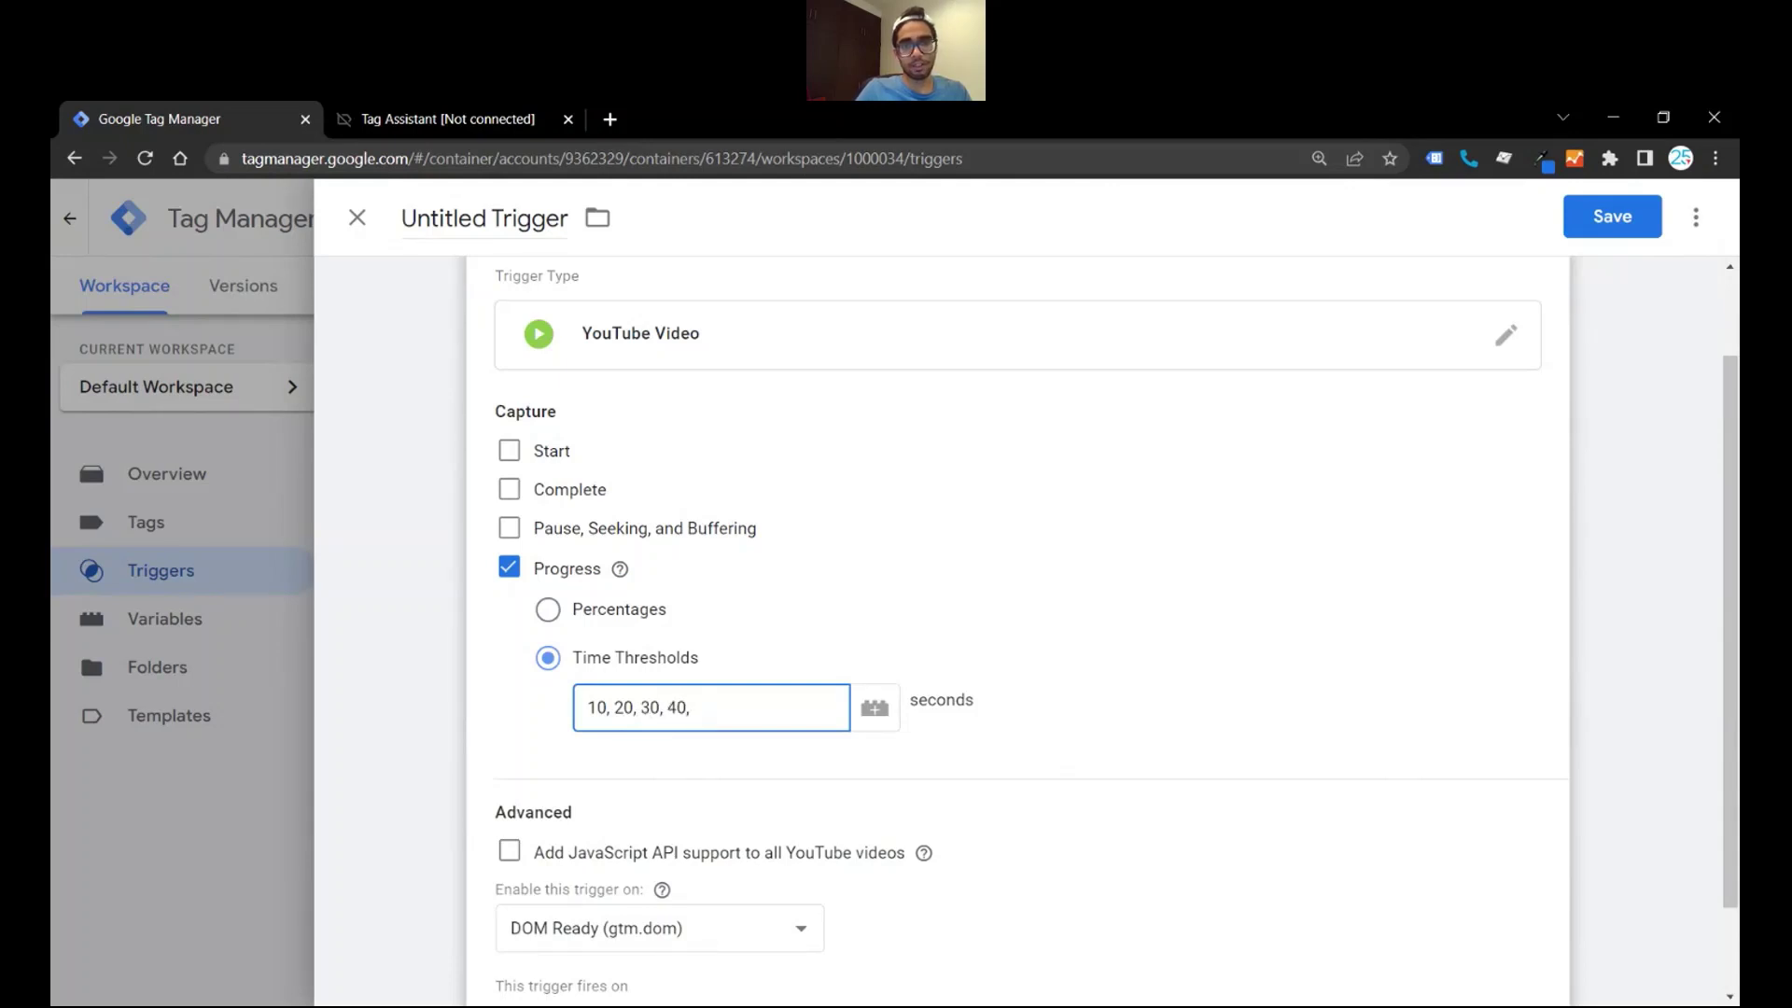
text(0)
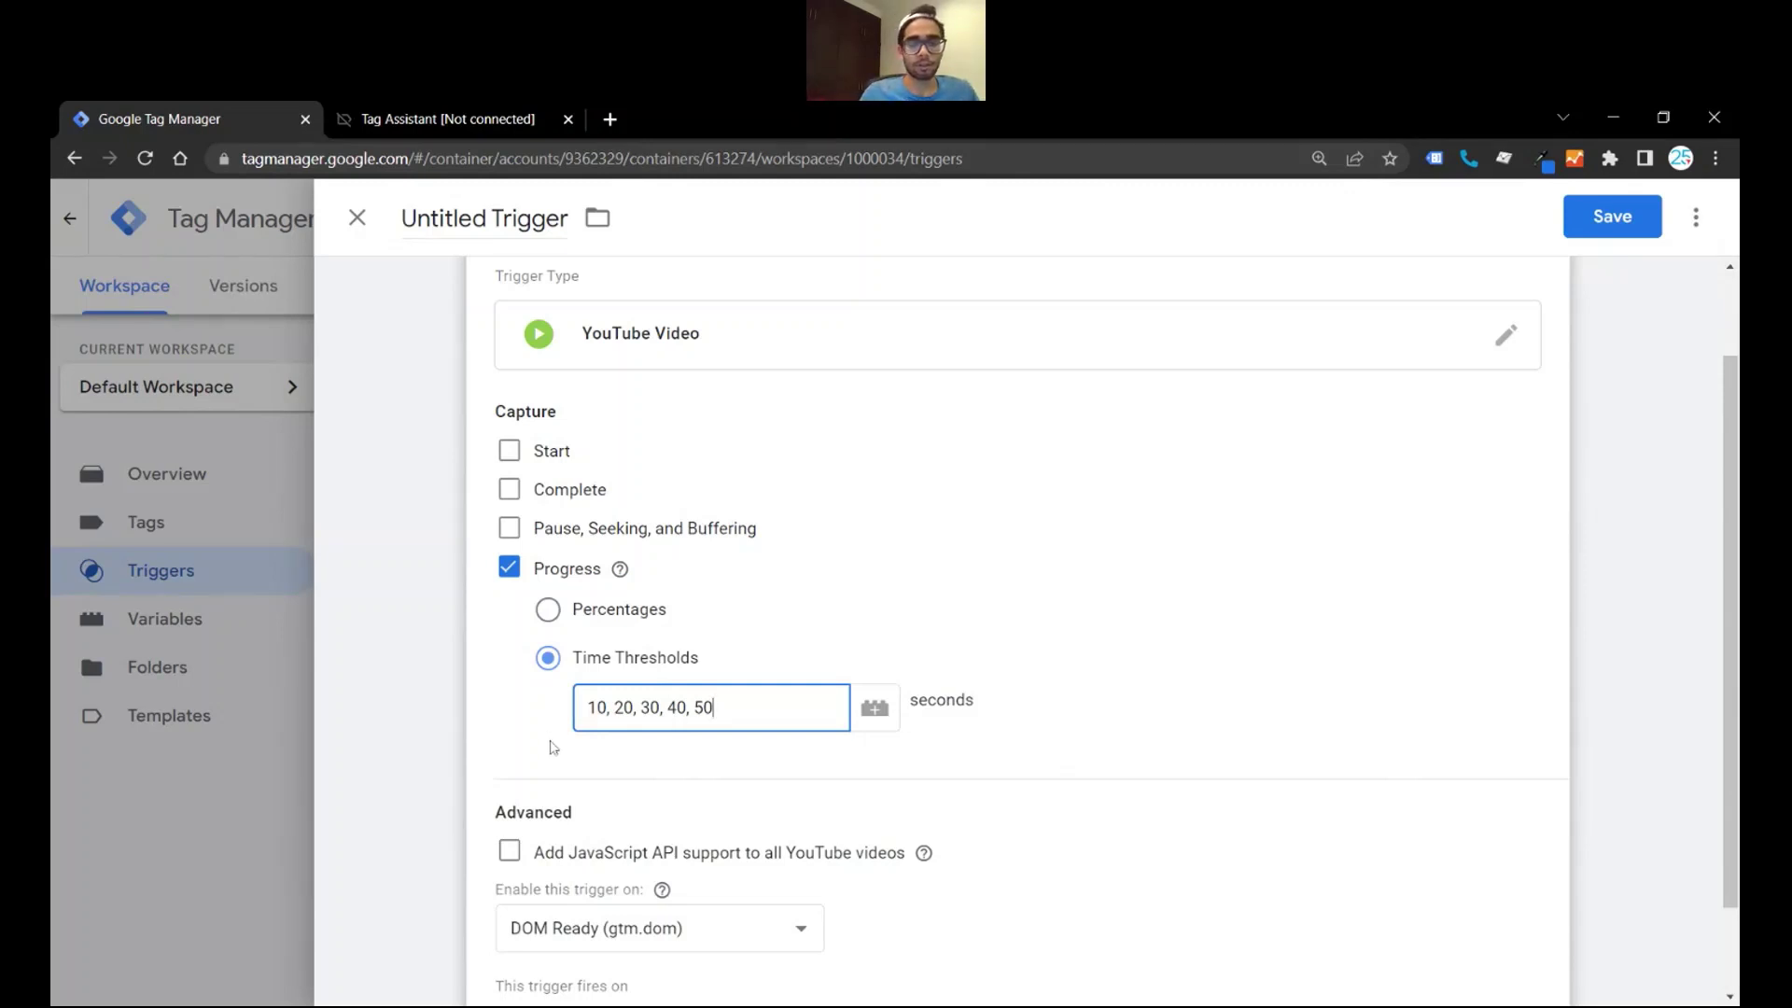
Step: Add JavaScript API support to all YouTube videos and limit firing to some videos, with a Video Title equals condition
scroll(529, 773, down, 2)
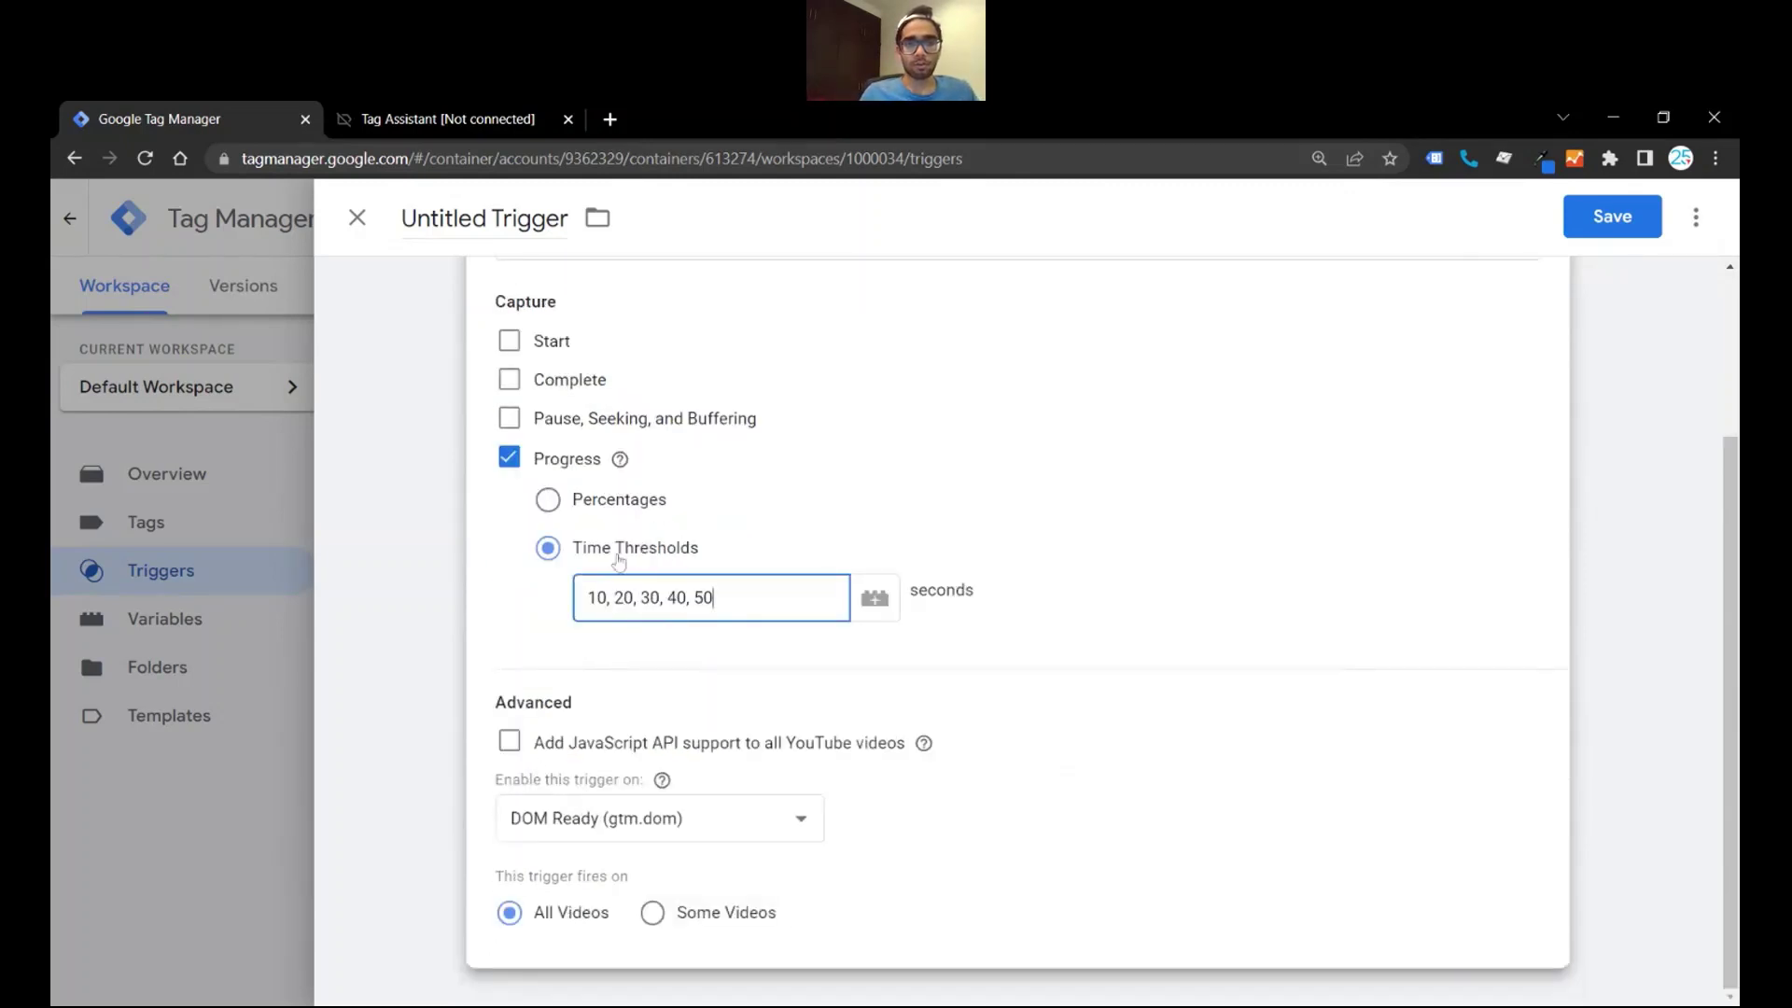
click(509, 744)
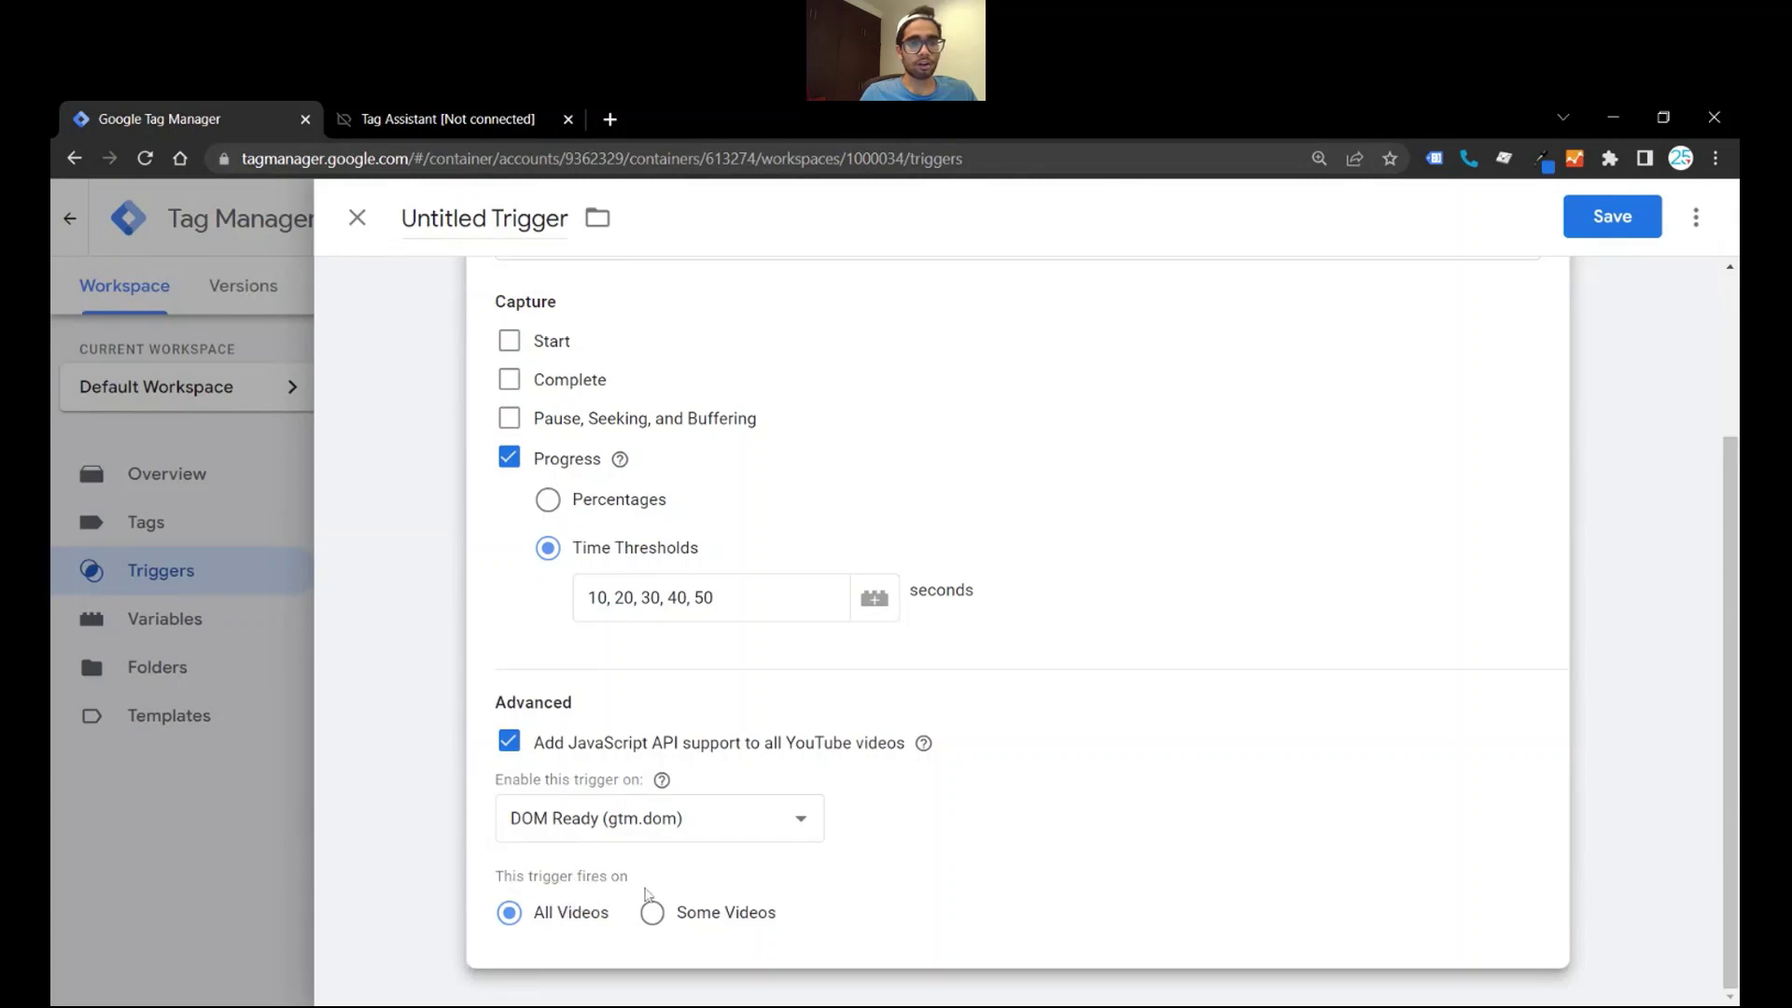
click(667, 916)
scroll(668, 919, down, 1)
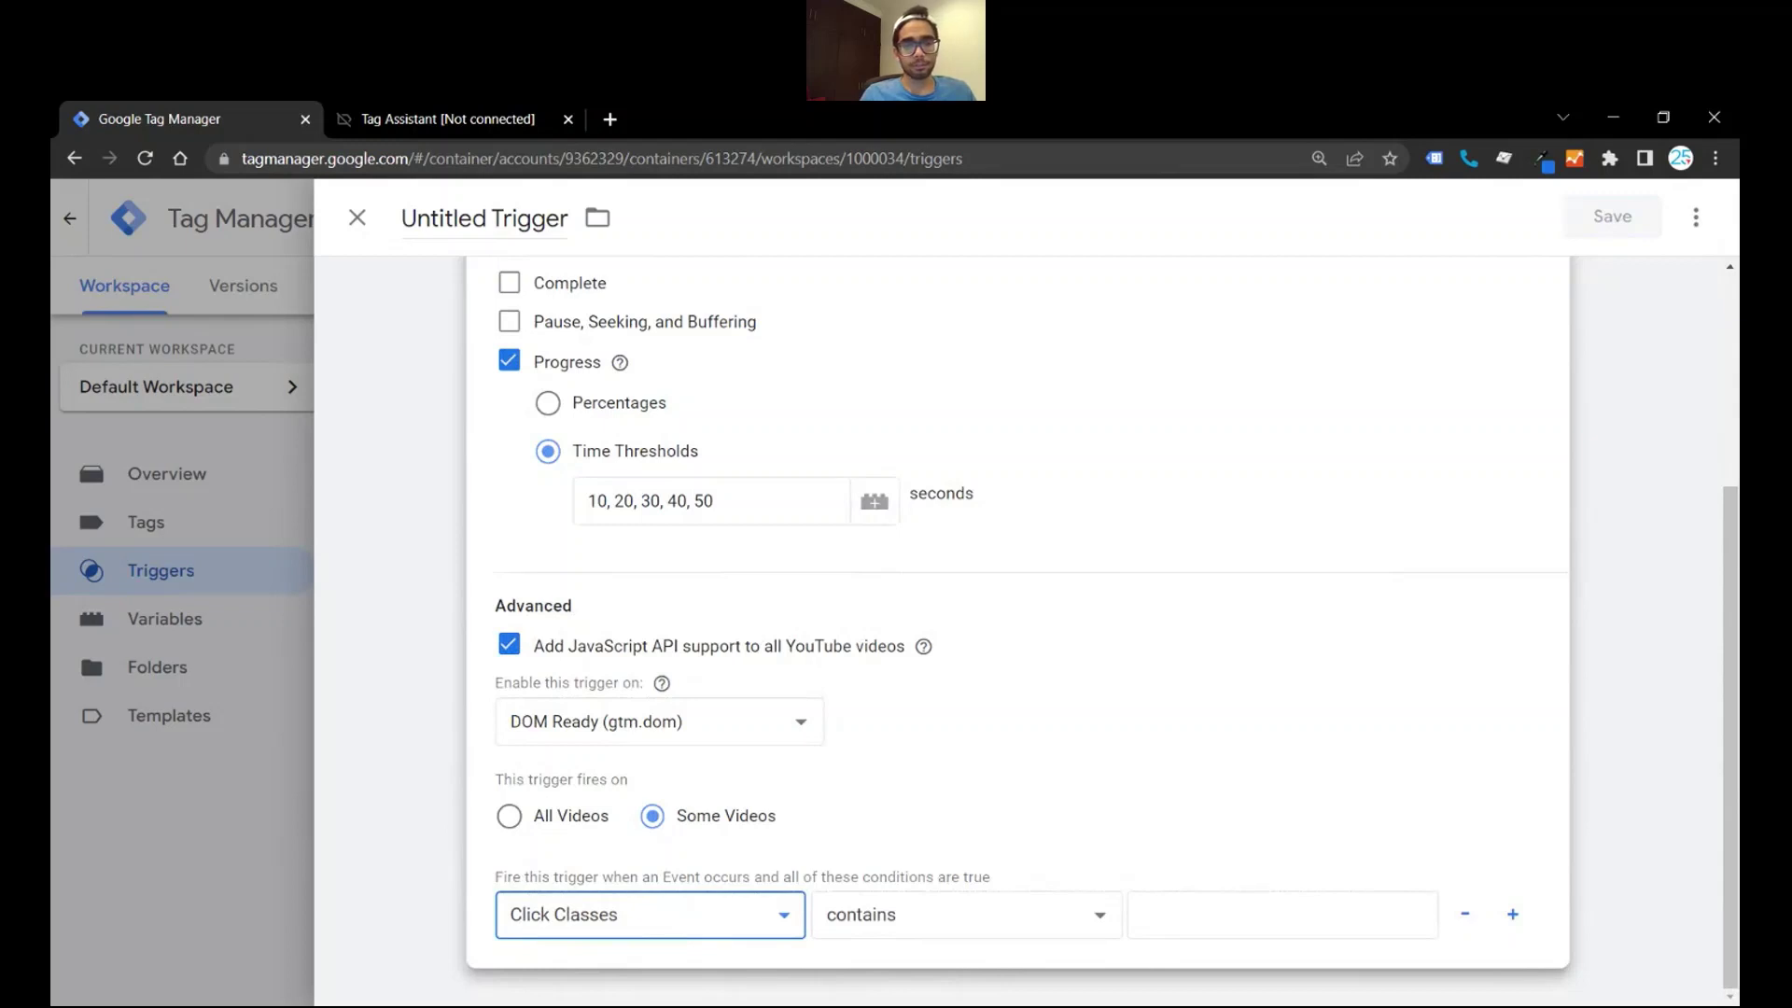
click(863, 877)
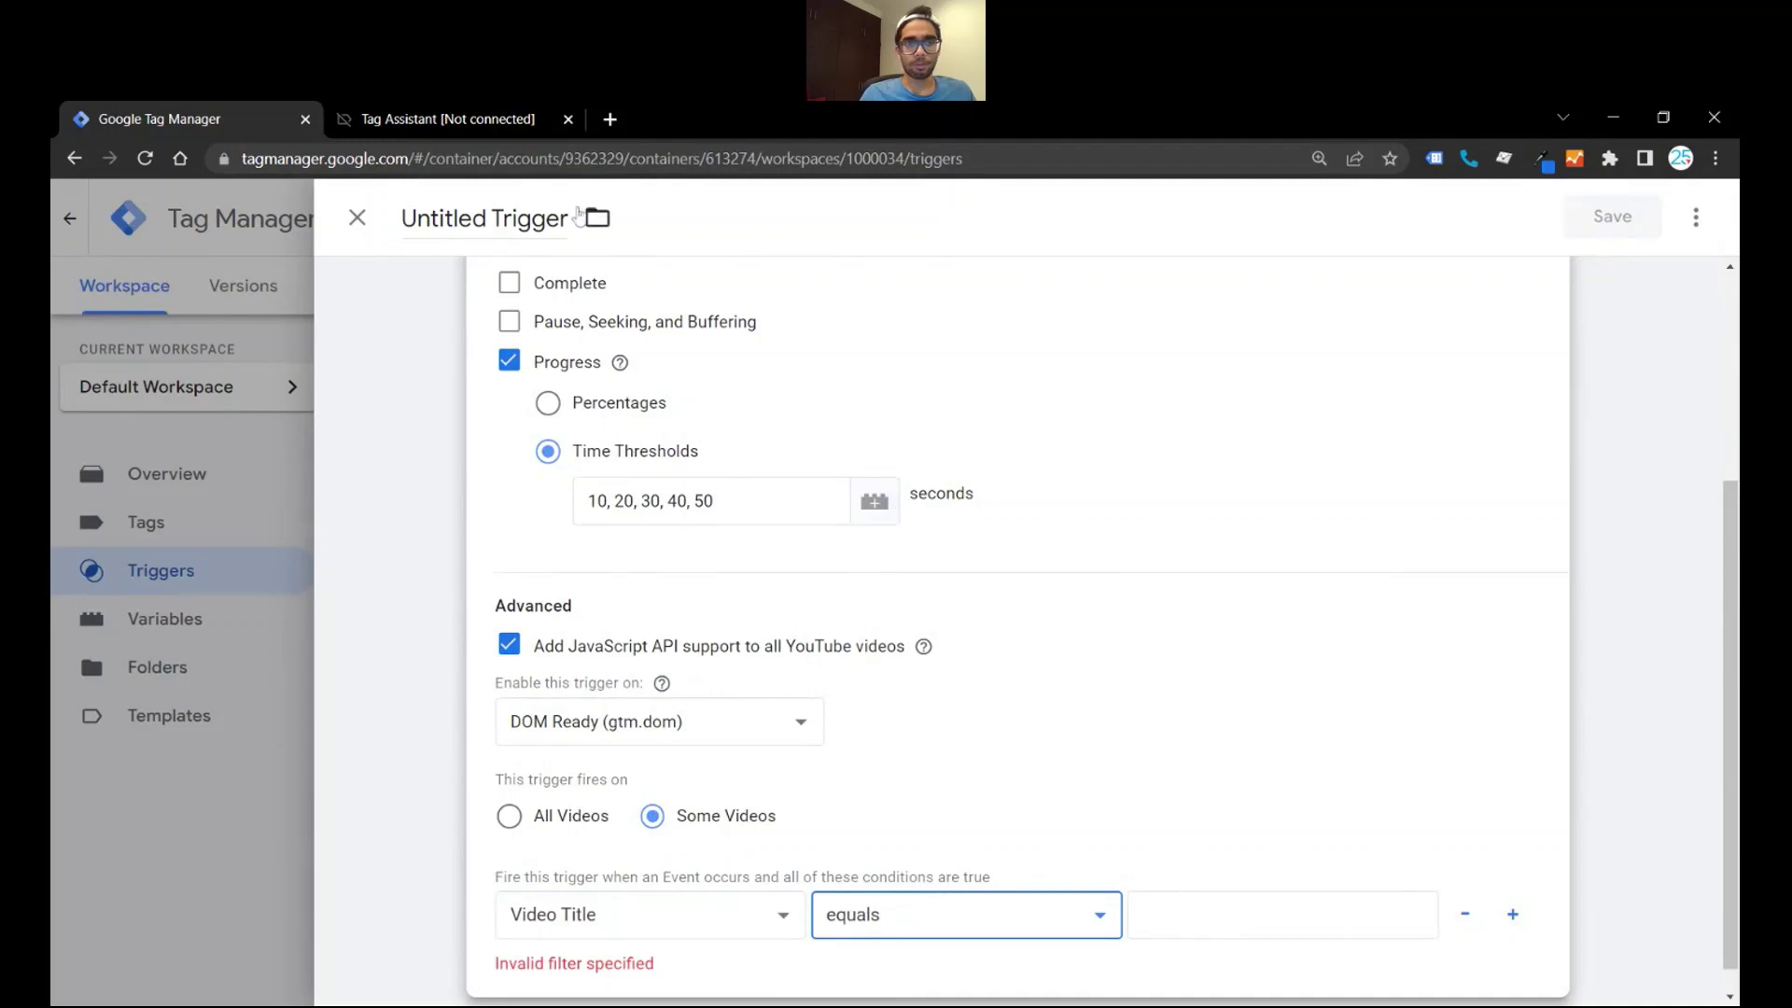
Step: Copy the Video Title value "How To Utilize Secondary Dimensions In Google Analytics 4 (GA4)" from Tag Assistant into the trigger's firing condition
click(444, 112)
scroll(840, 710, down, 1)
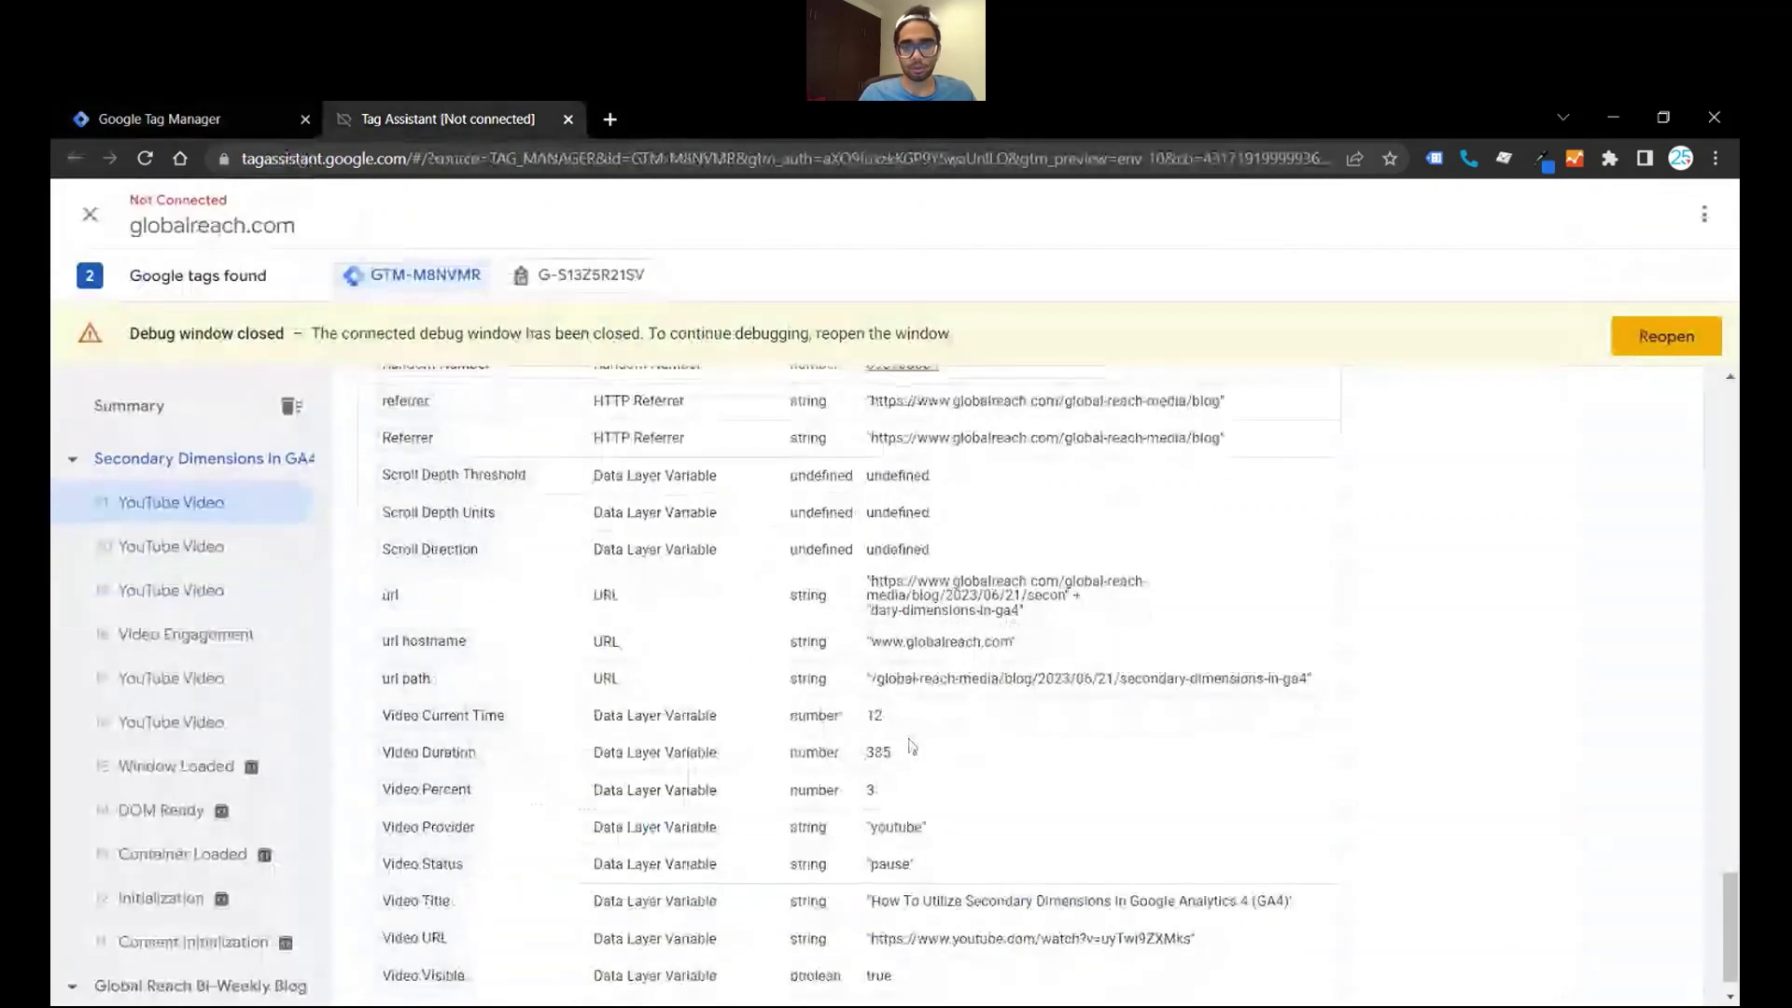
drag(875, 887, 1284, 885)
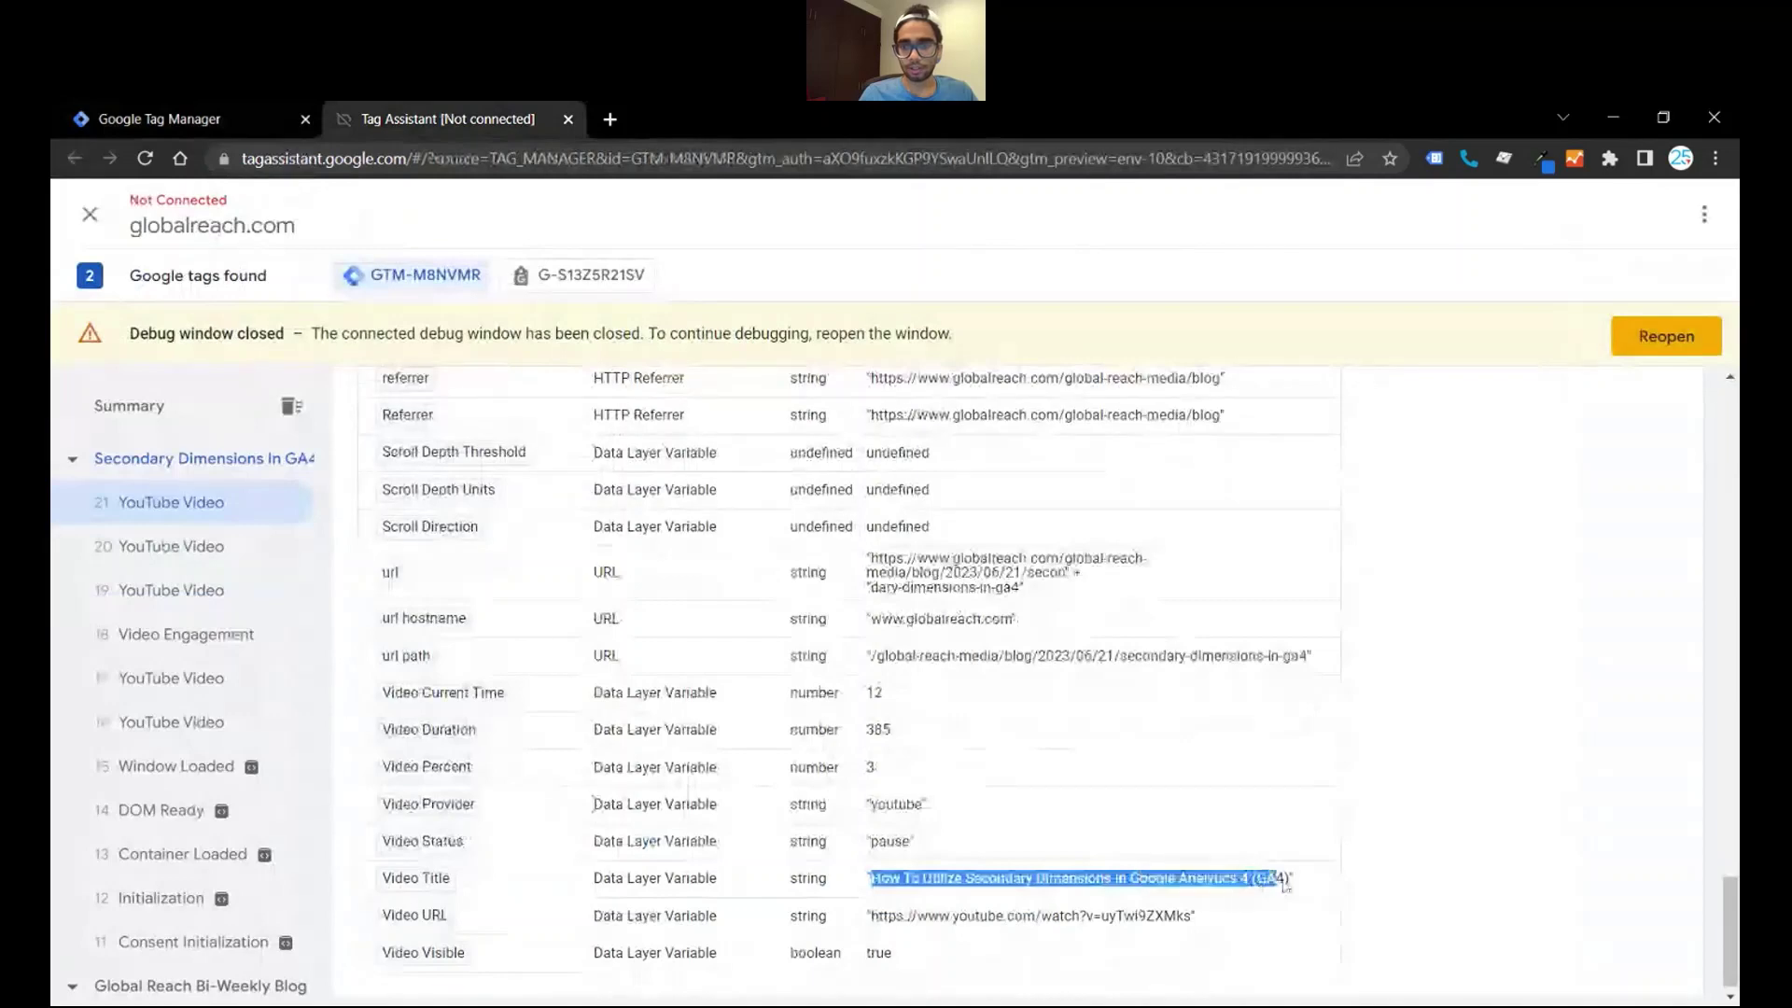
click(159, 118)
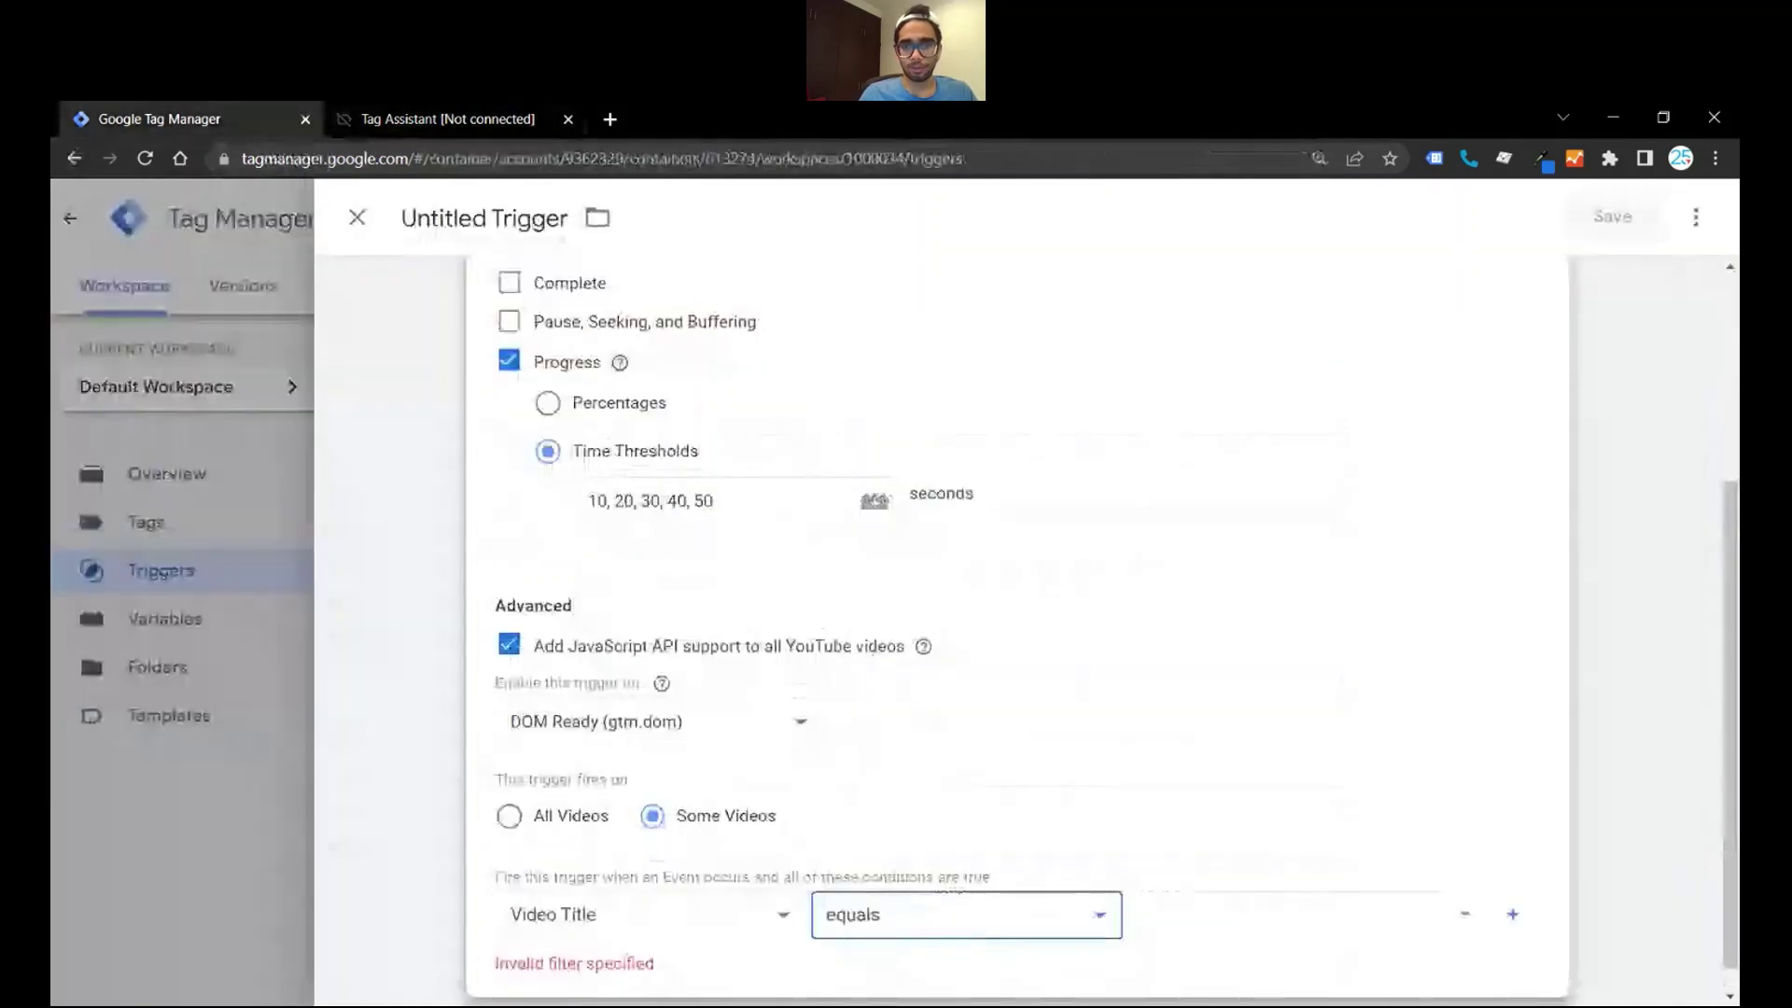
text(How To Utilize Secondary Dimensions In Google Analytics 4 (GA4))
Step: Save the trigger under the name "YouTube Video - Trigger"
click(1614, 224)
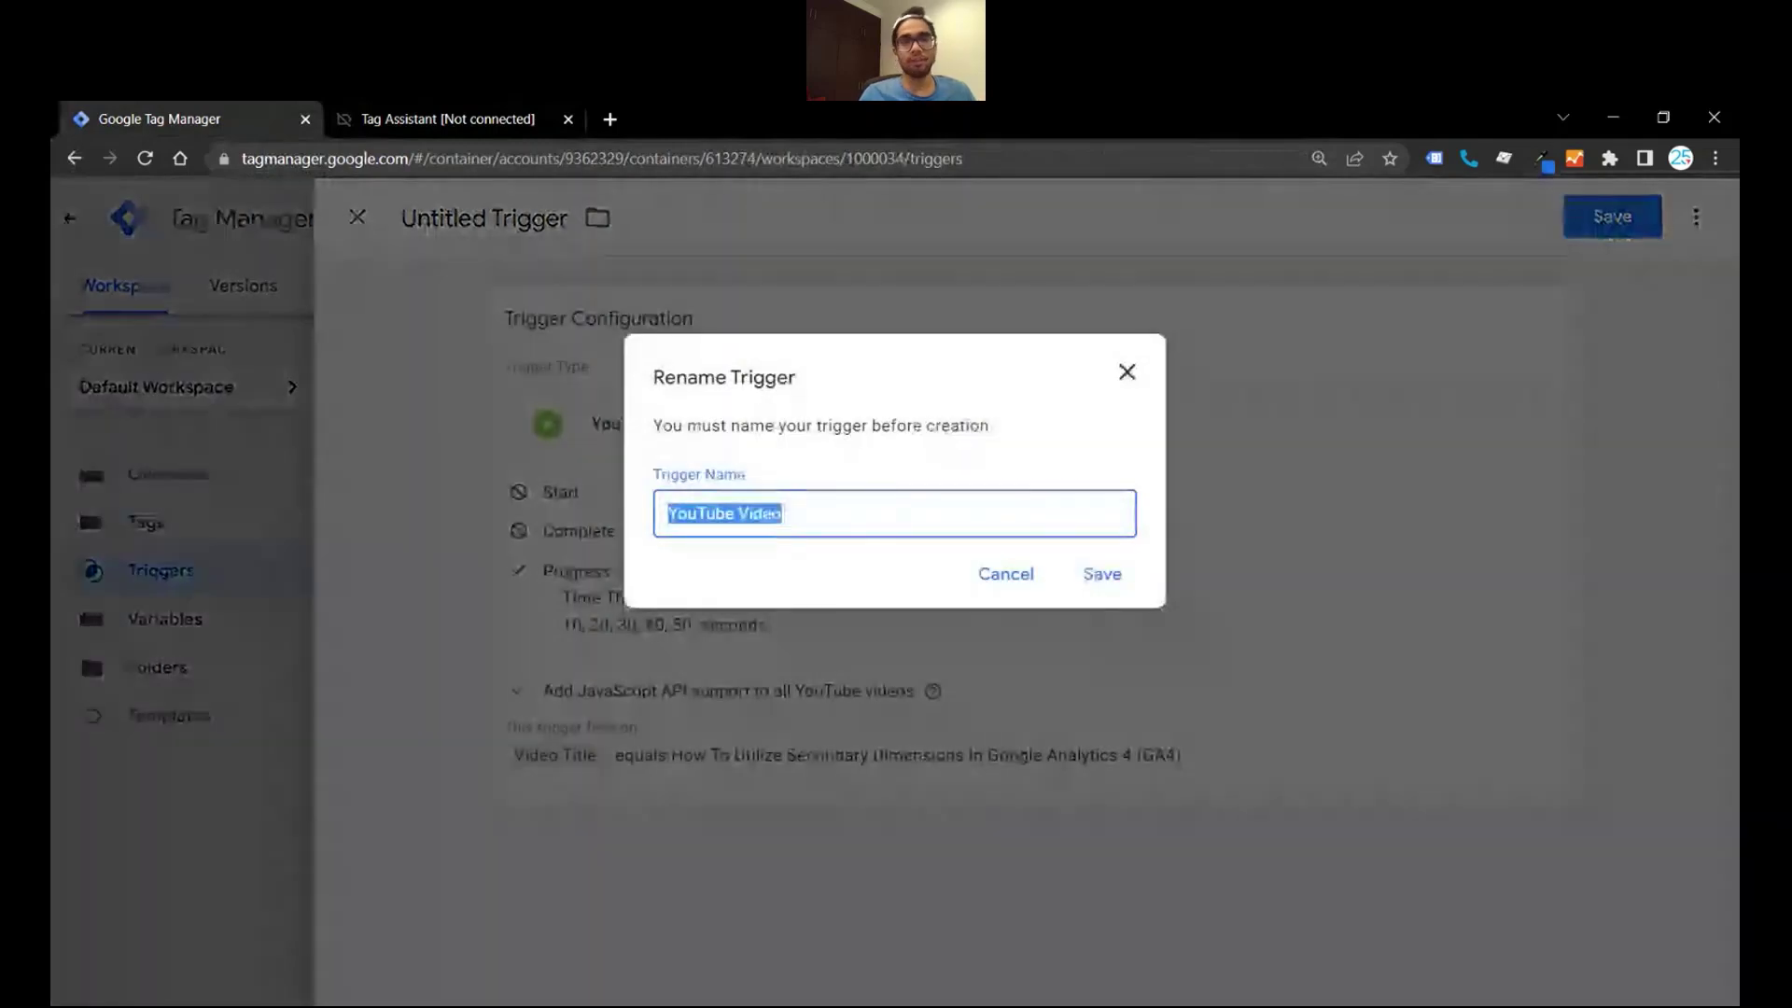
click(782, 513)
text(- Trigger)
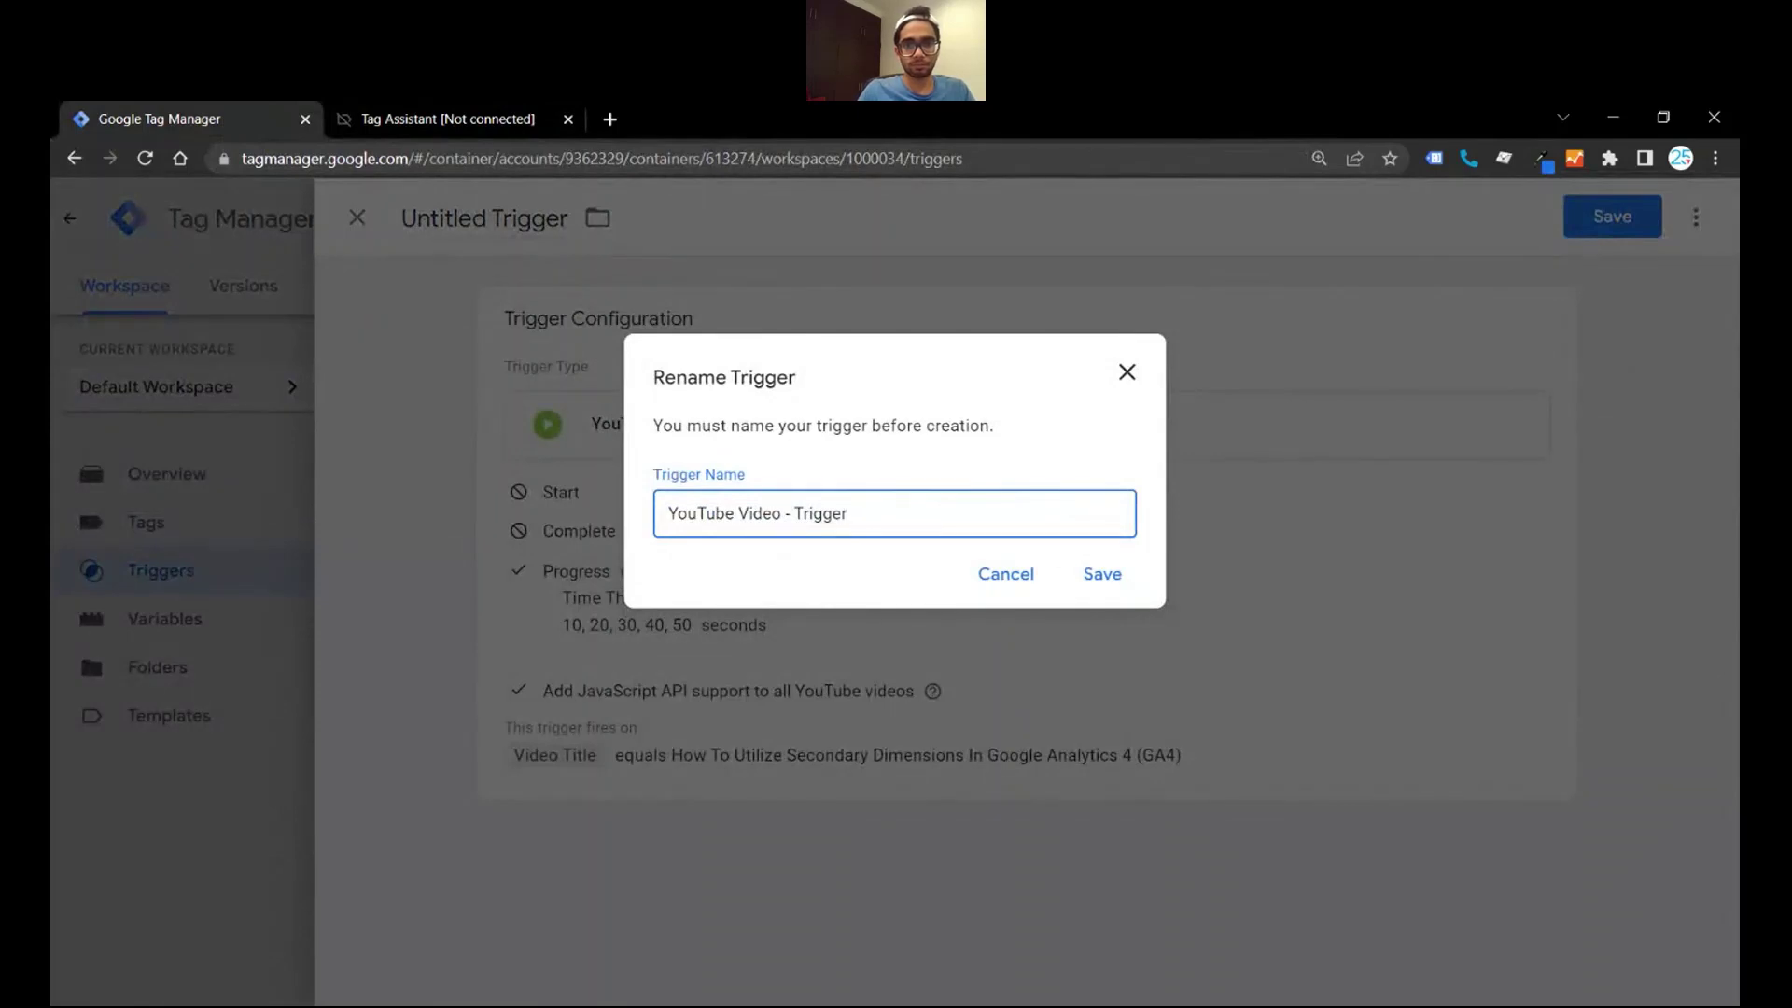
click(1116, 576)
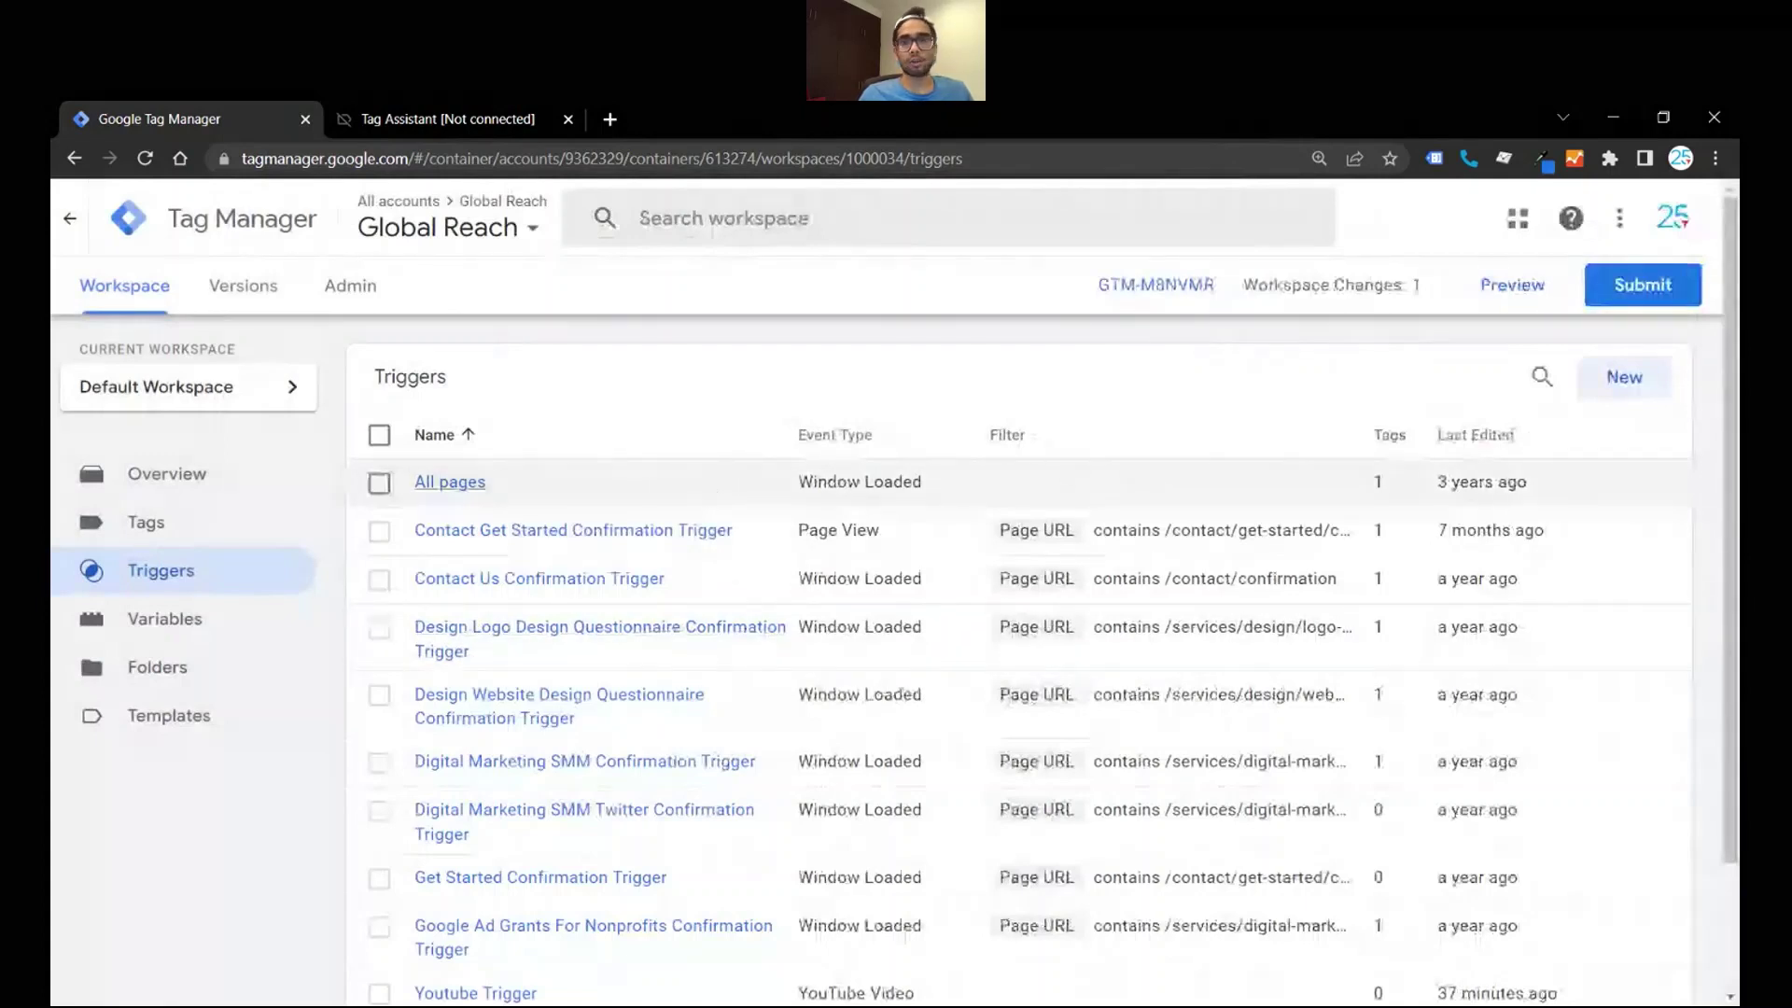
Step: Create a new tag in the workspace and assign "YouTube Video - Trigger" as its firing trigger
click(146, 522)
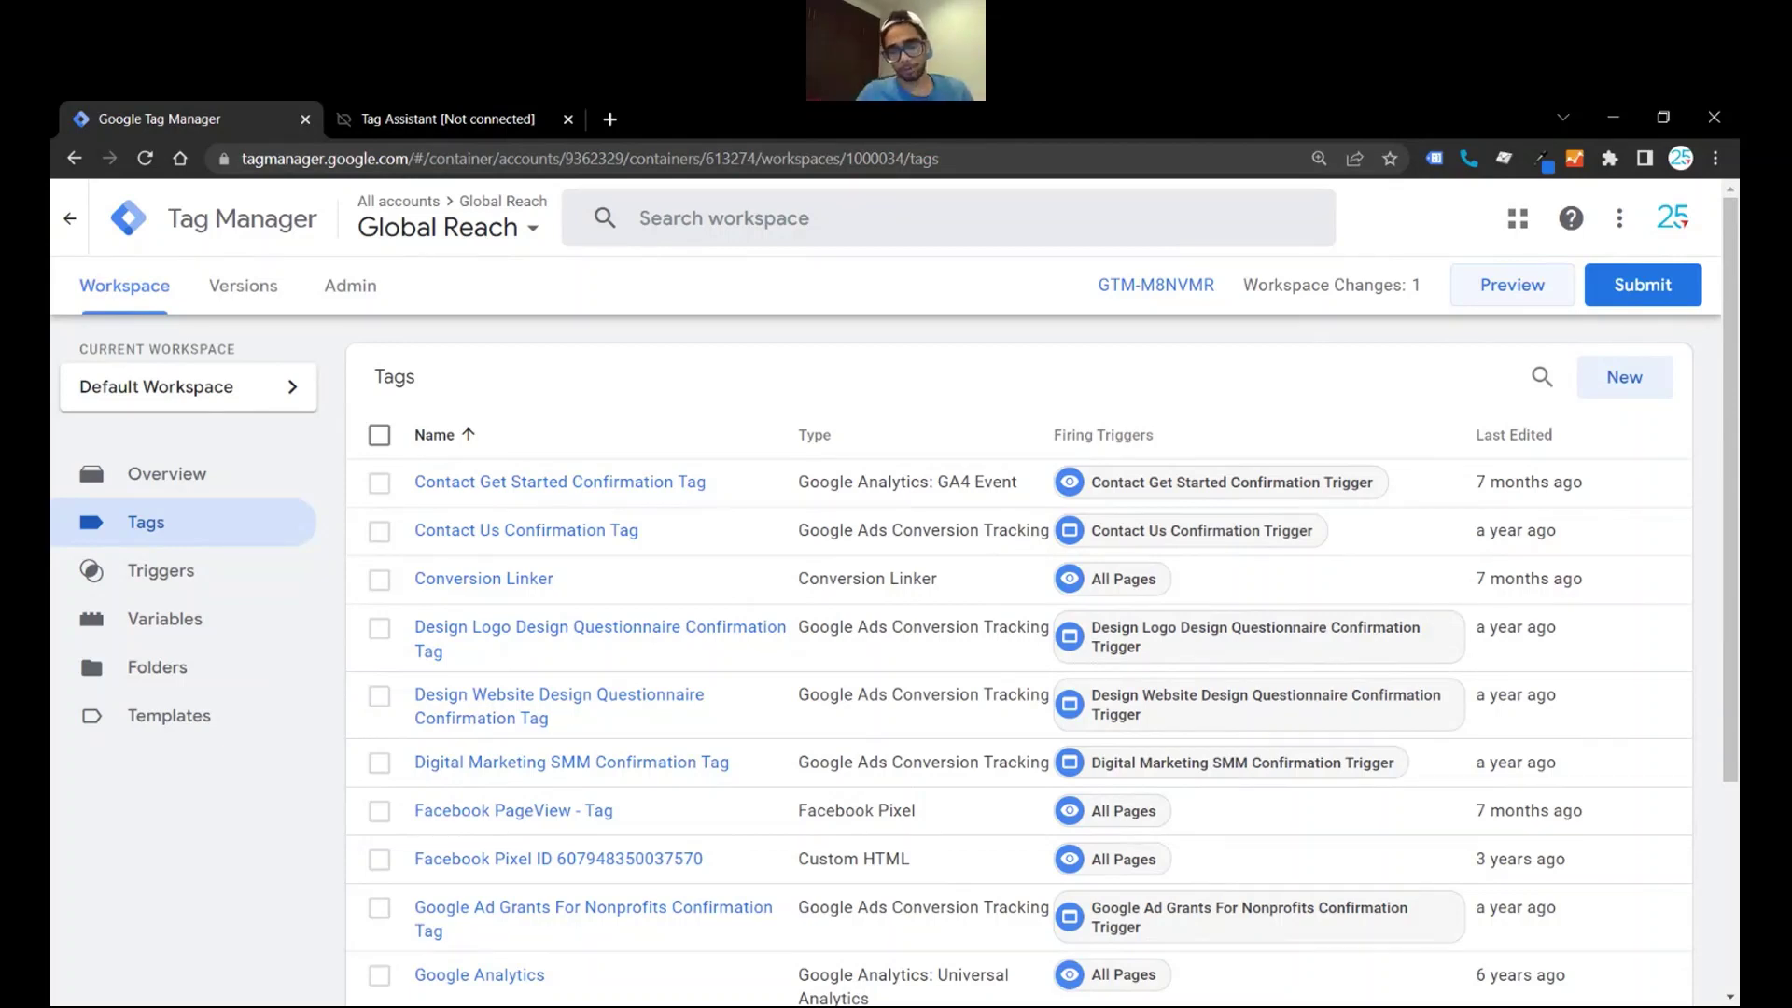
click(1618, 390)
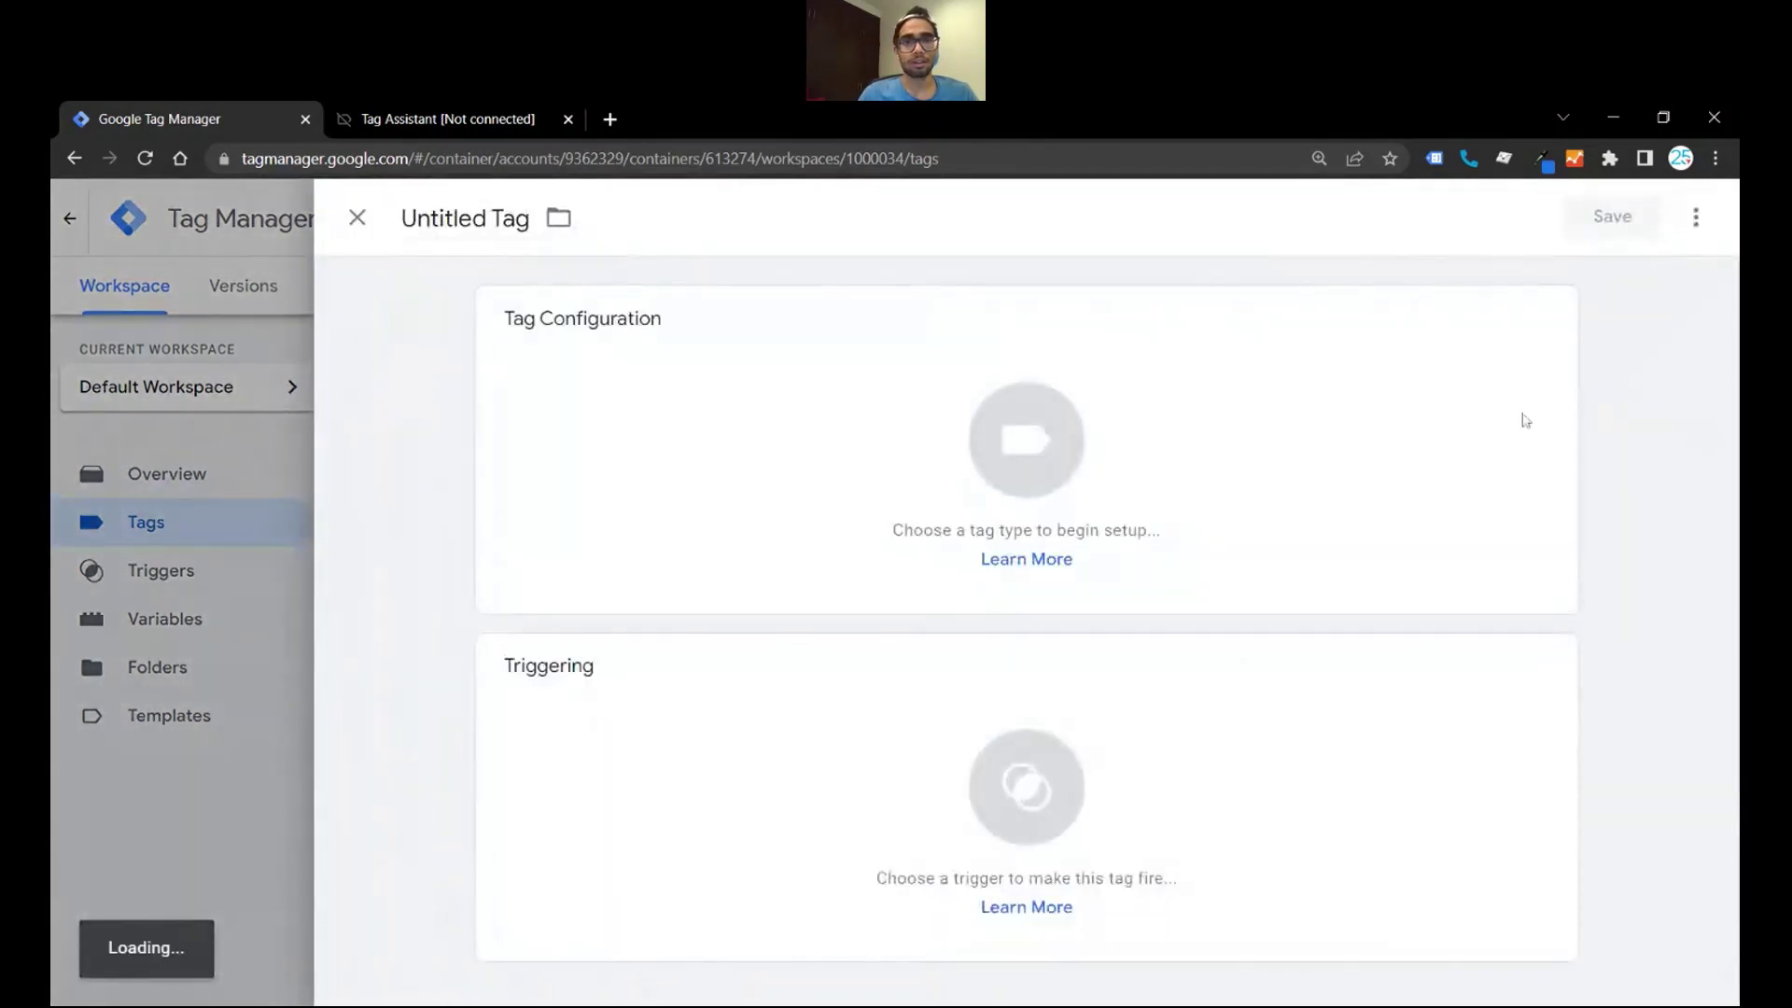
click(928, 856)
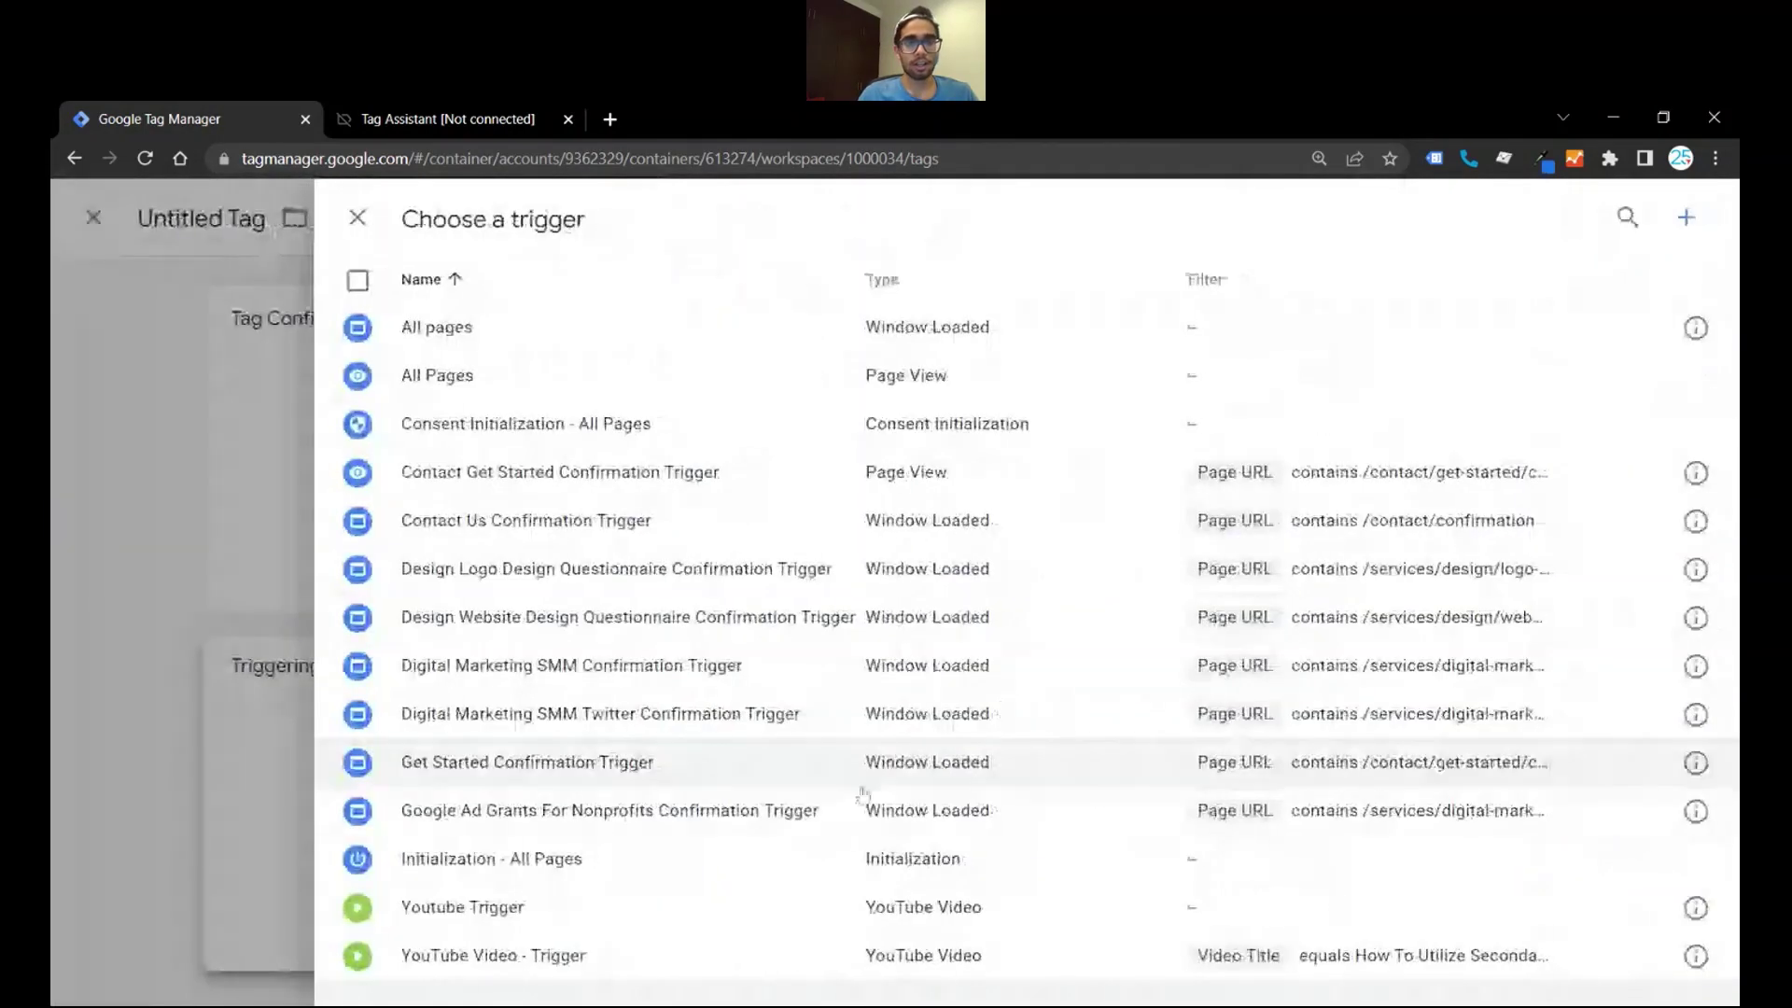
click(793, 956)
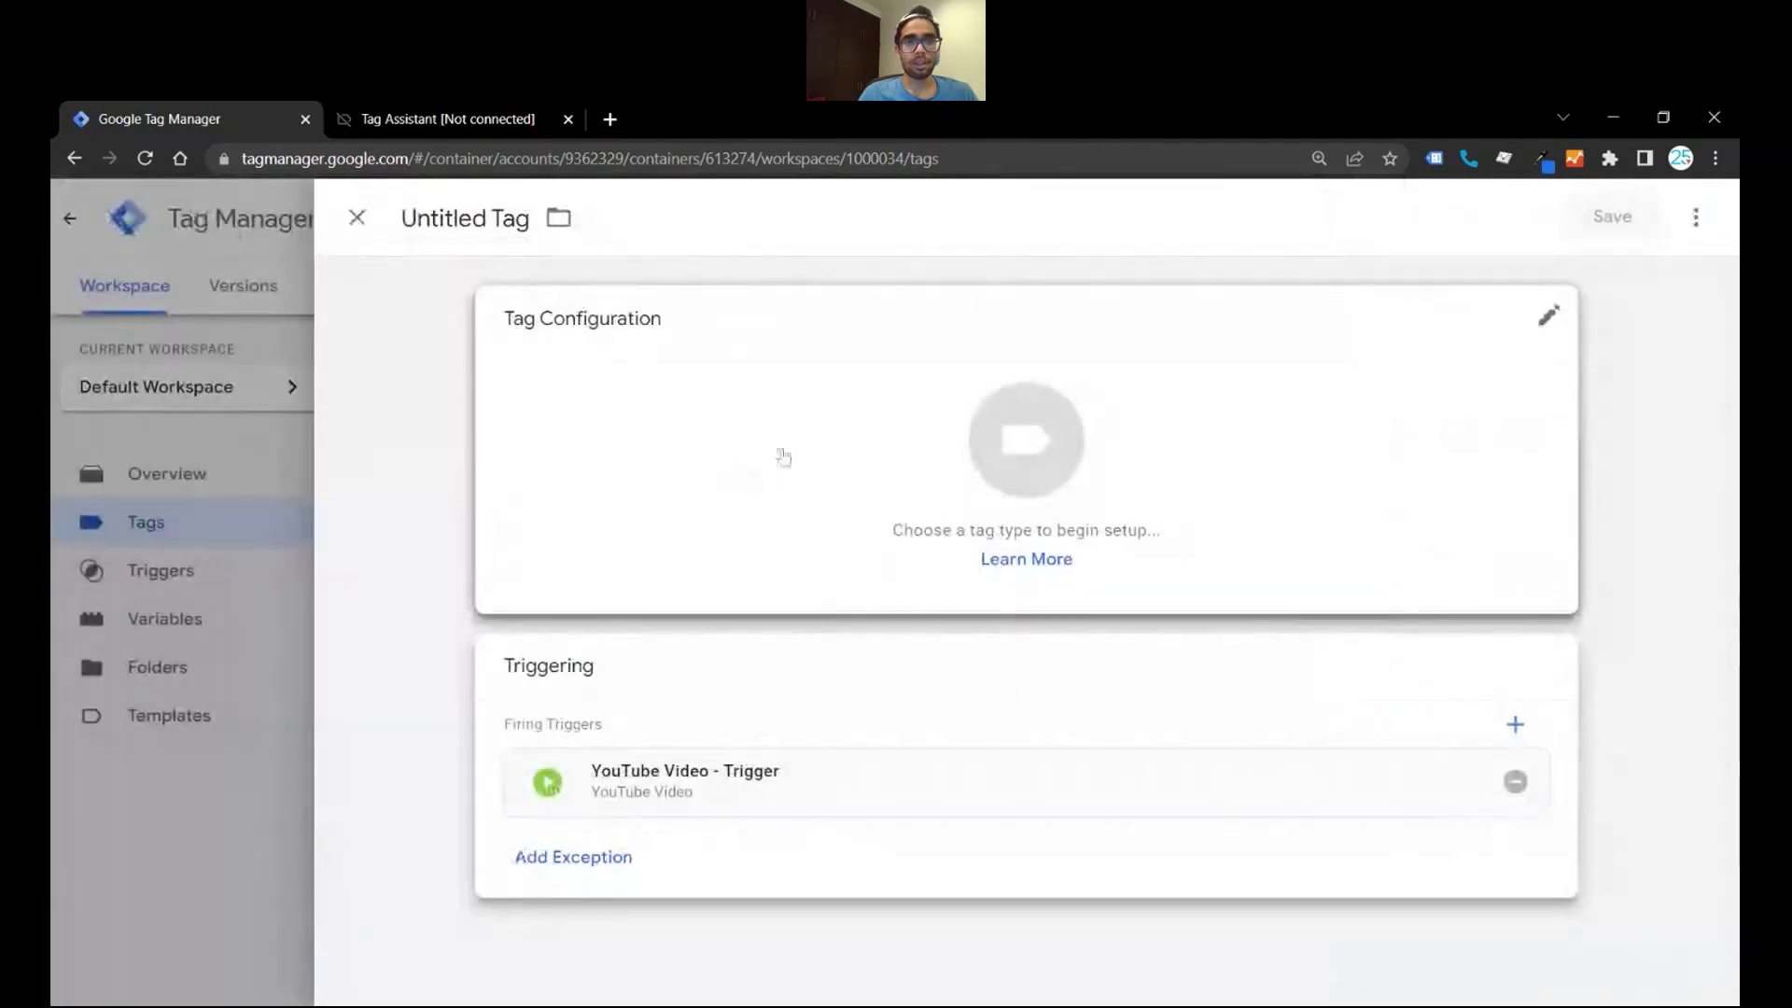
Step: Make the tag a Google Analytics: GA4 Event using the Google Analytics GA4 Configuration tag, with the event name video
click(786, 425)
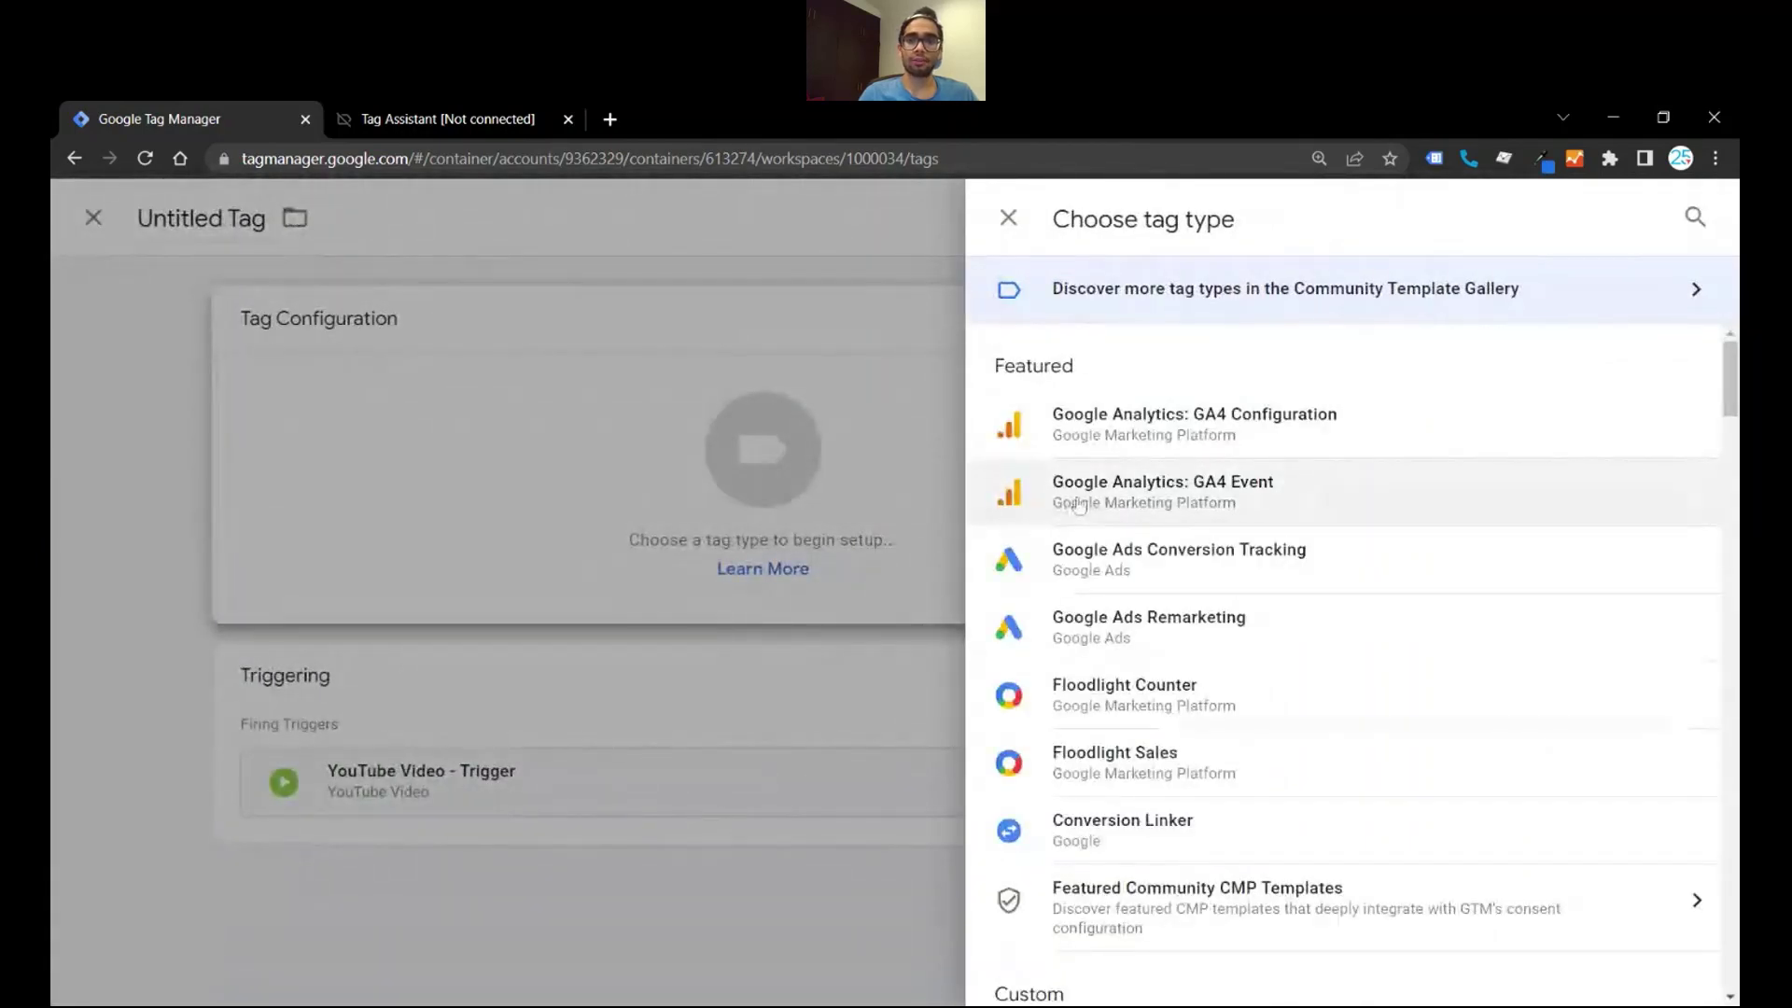
click(1080, 493)
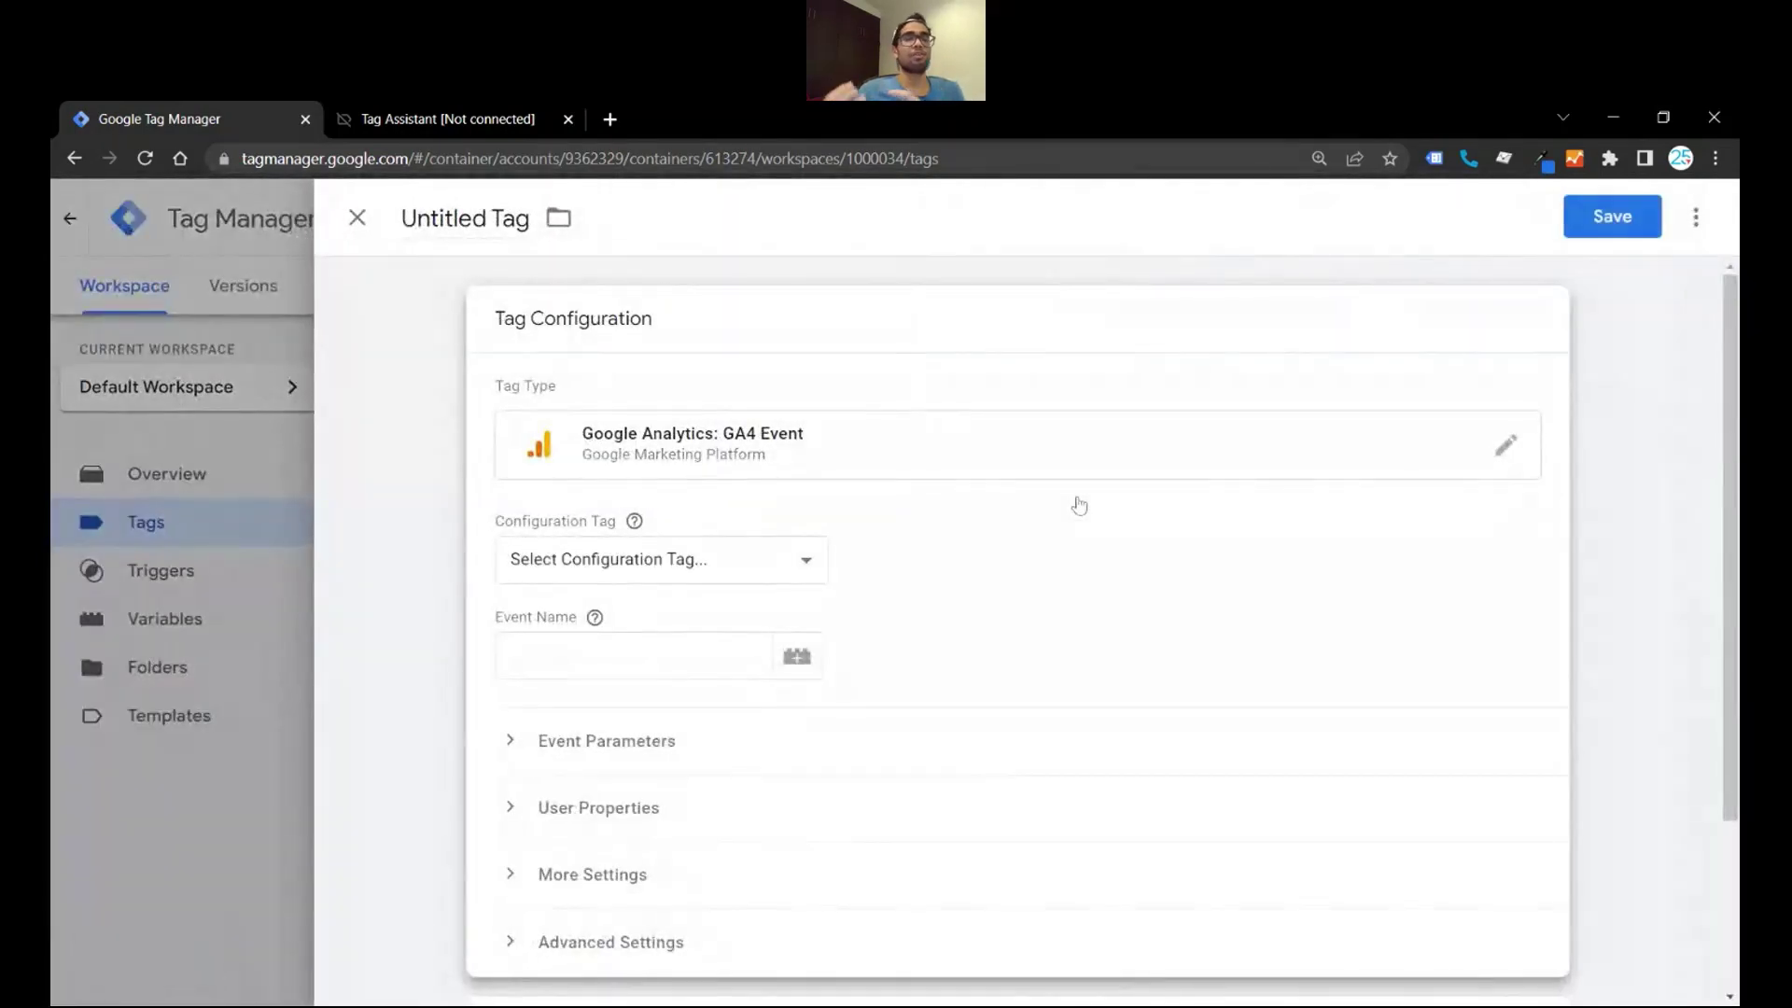
click(696, 552)
click(684, 640)
click(684, 653)
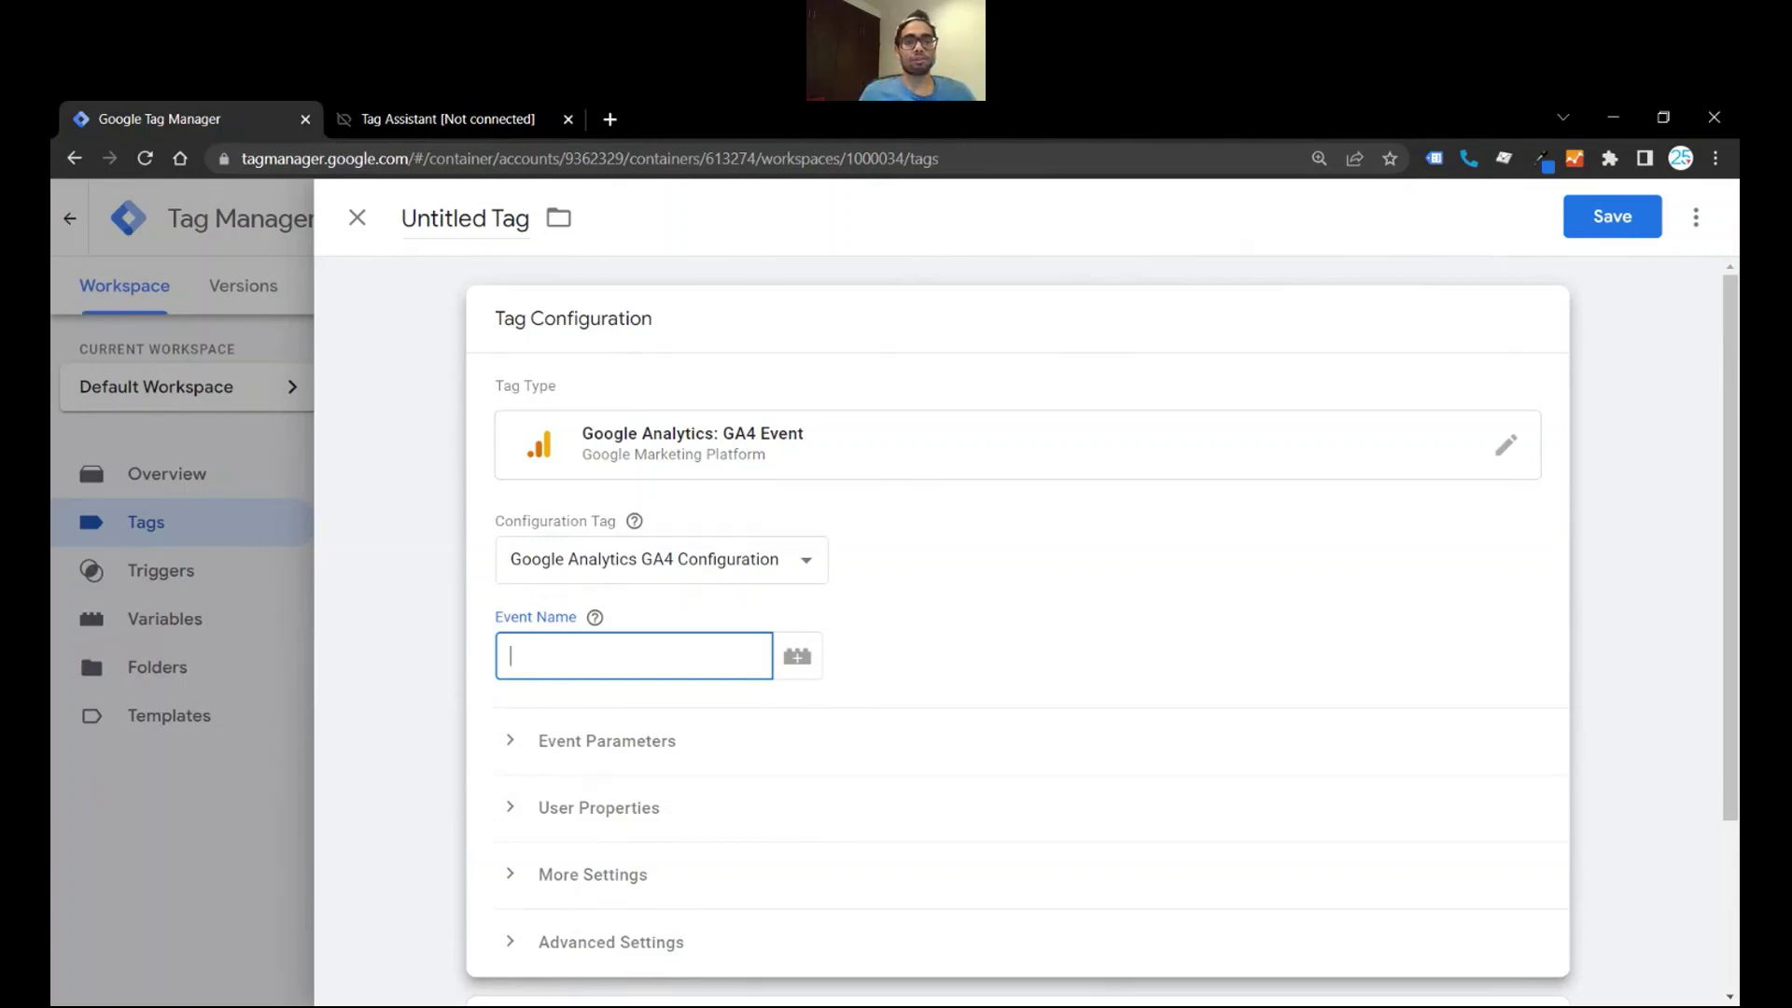
text(video)
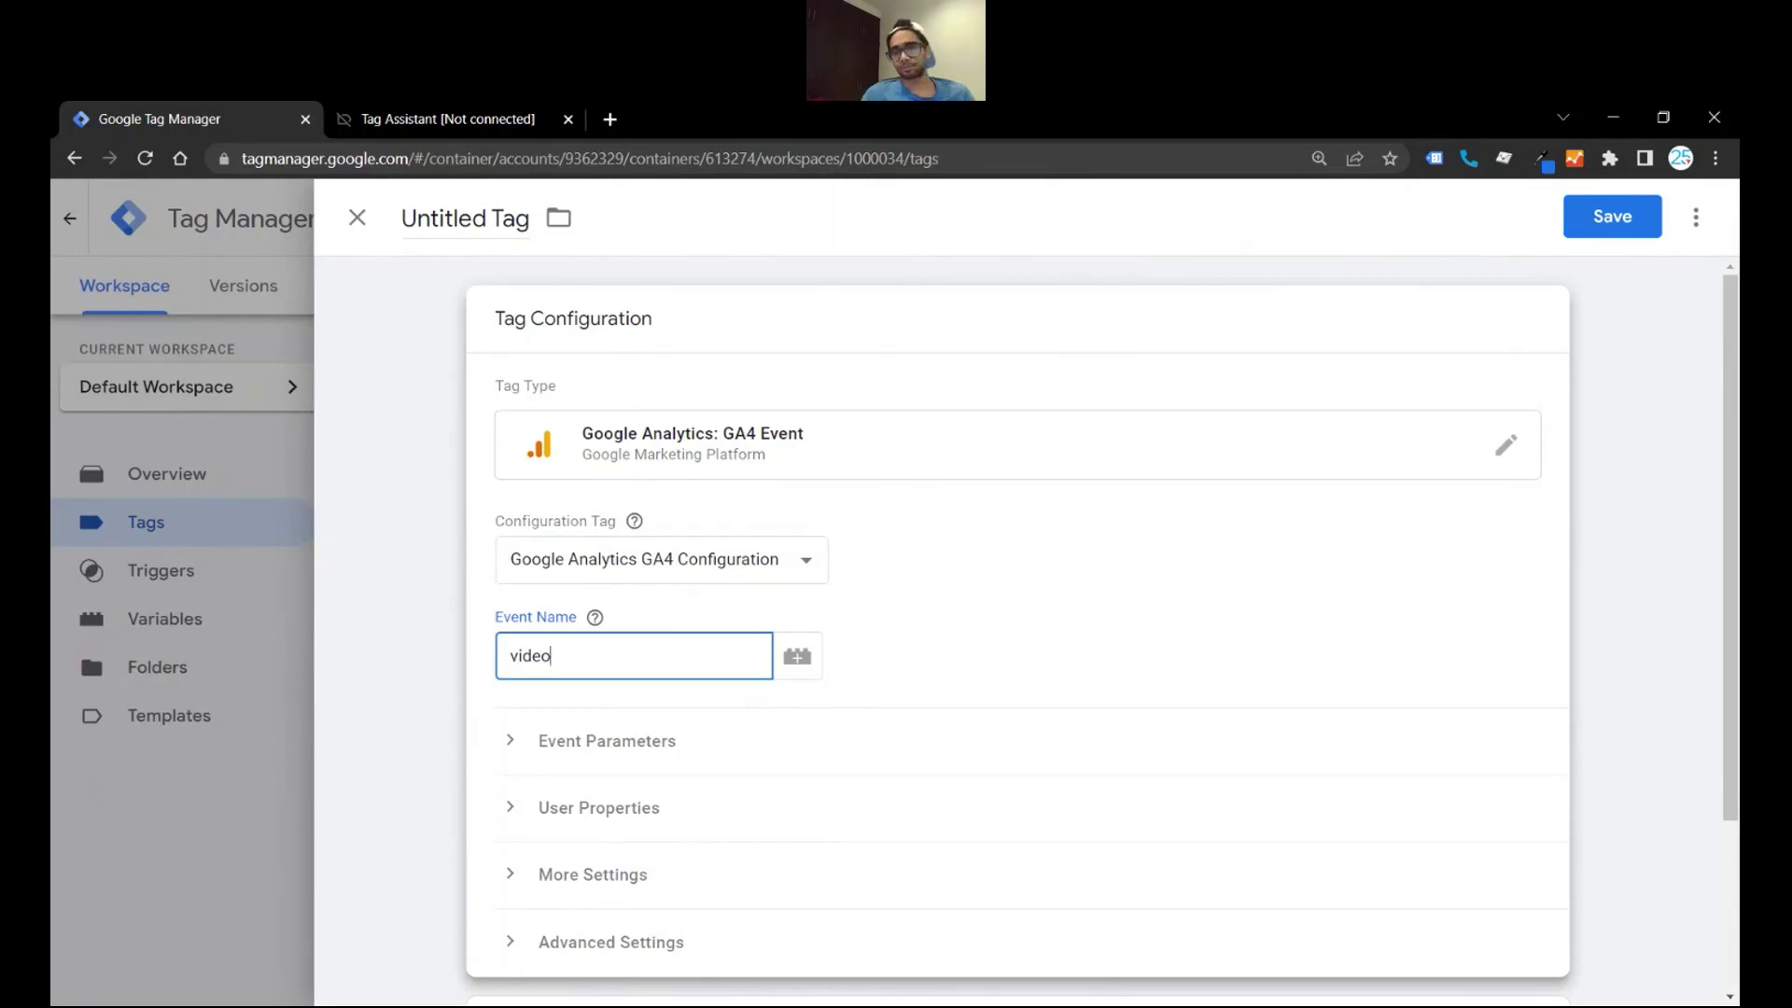
Step: Add an event parameter row to the GA4 event tag and name the parameter GA4_Tutorial_View
click(616, 744)
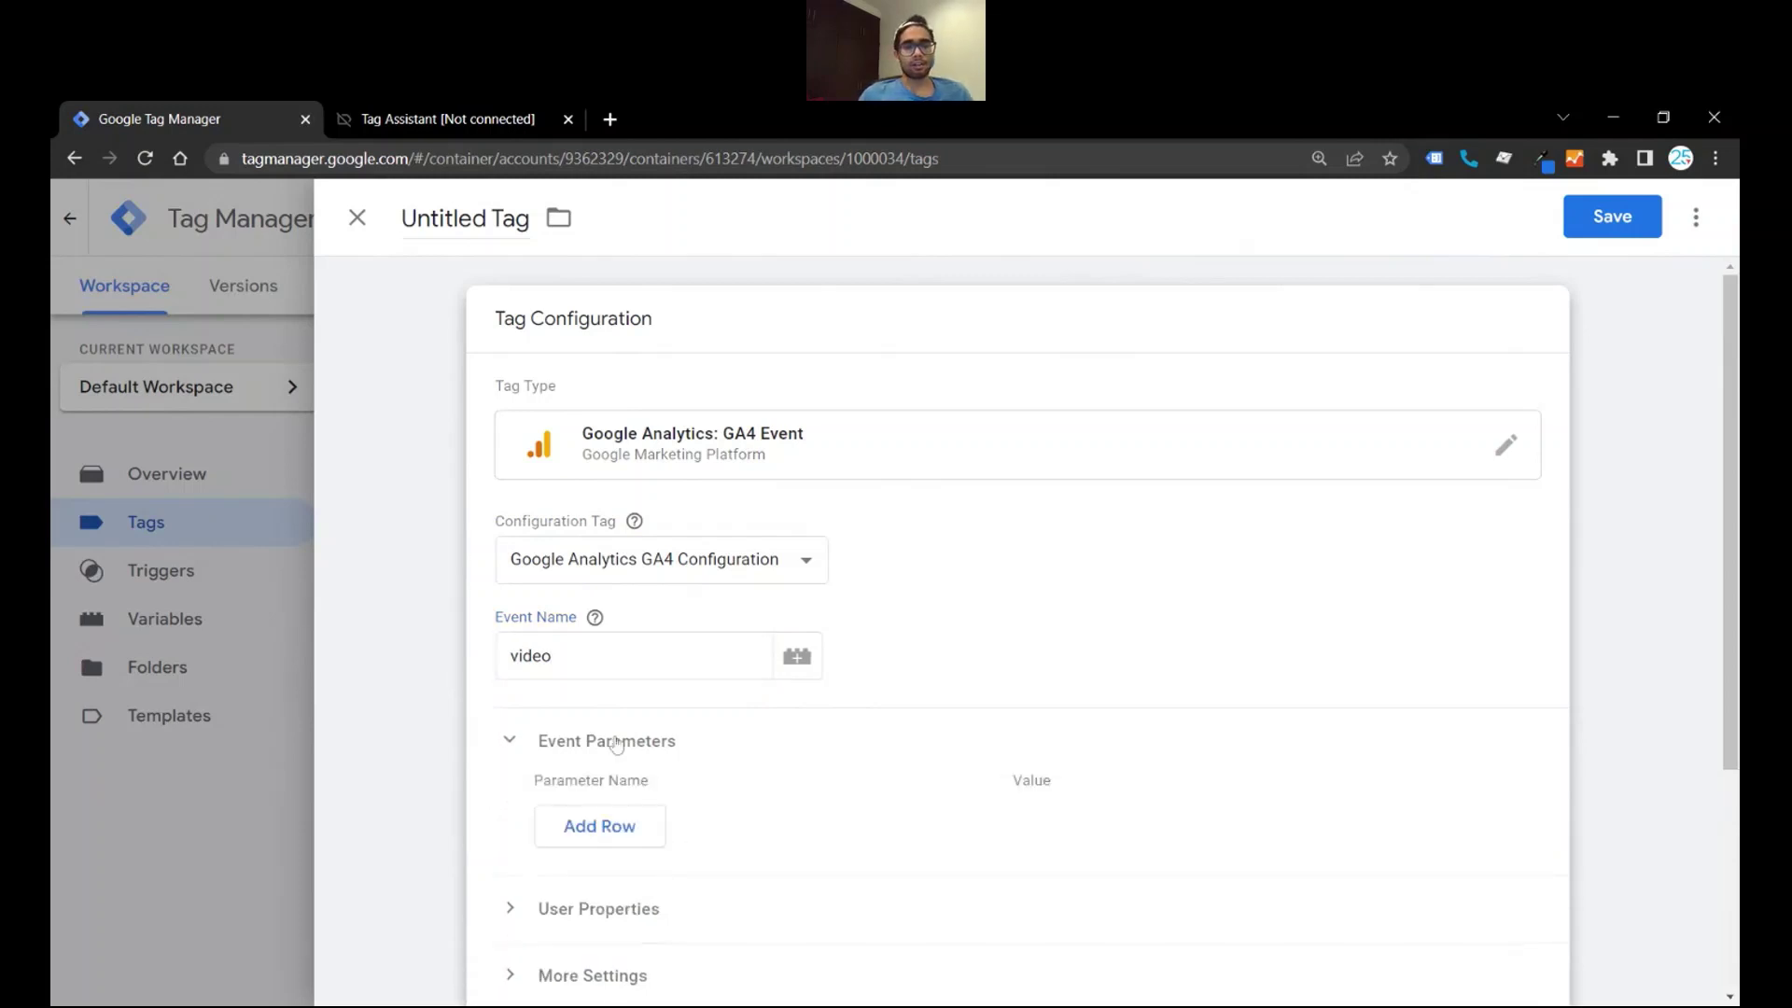
click(611, 840)
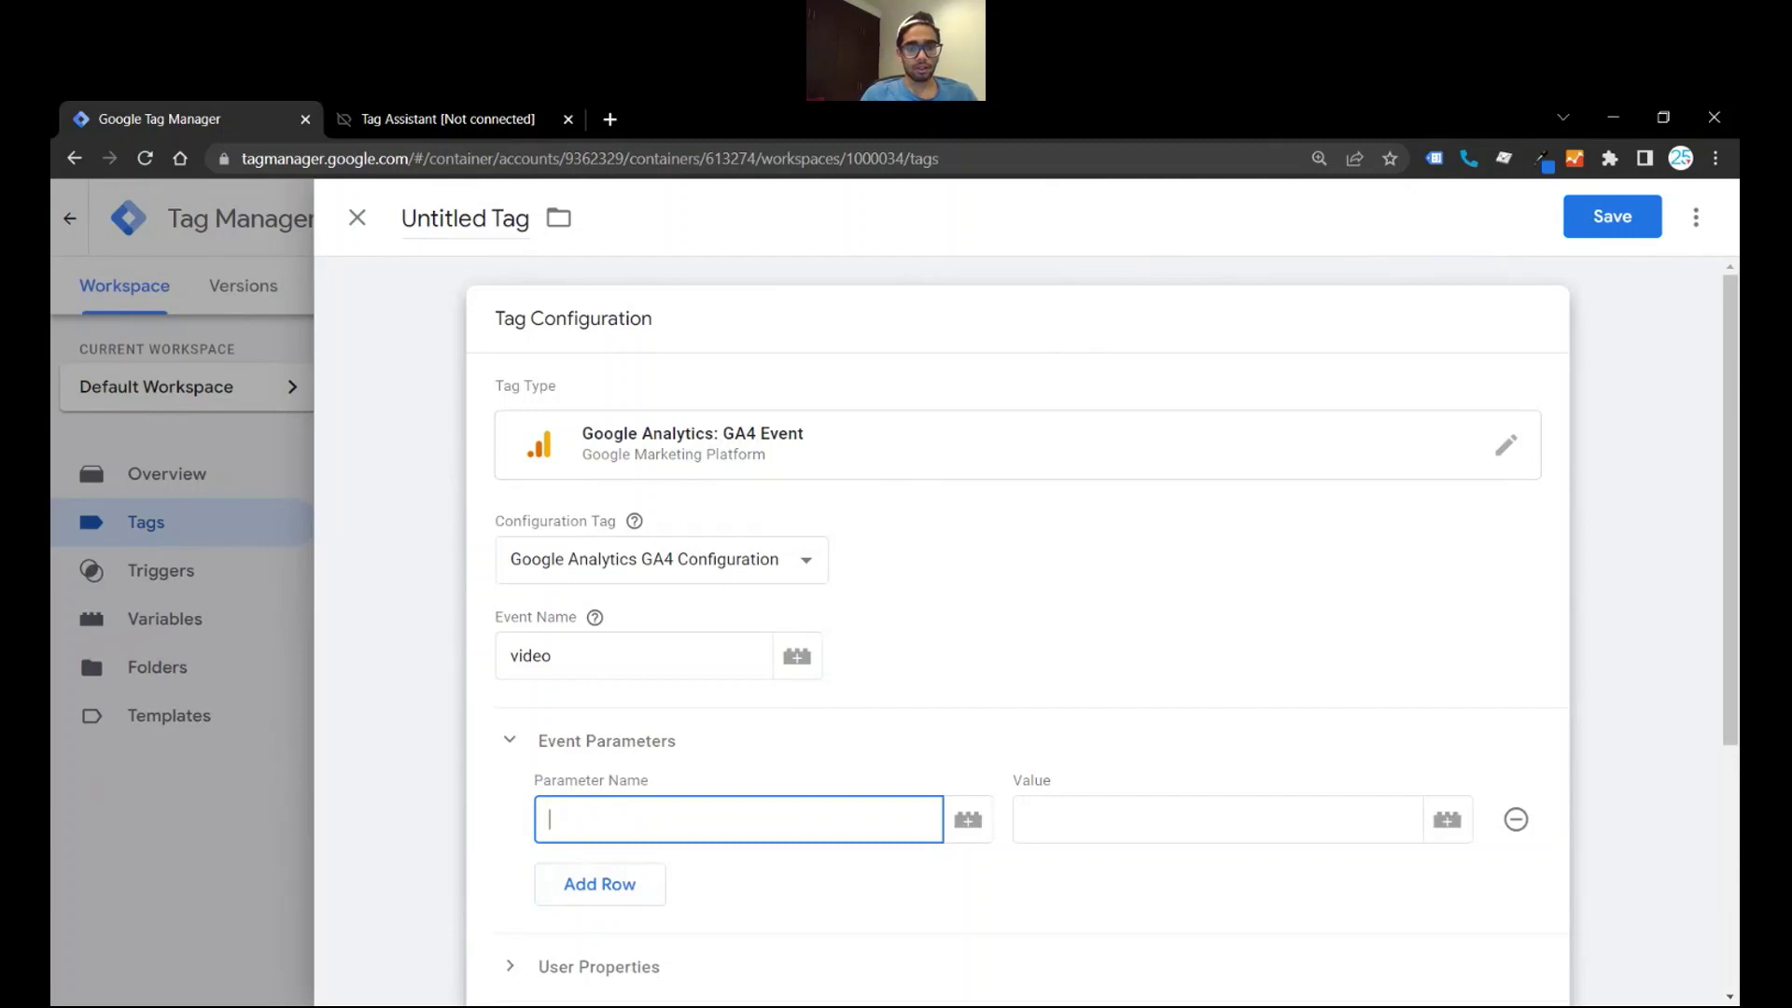
click(448, 109)
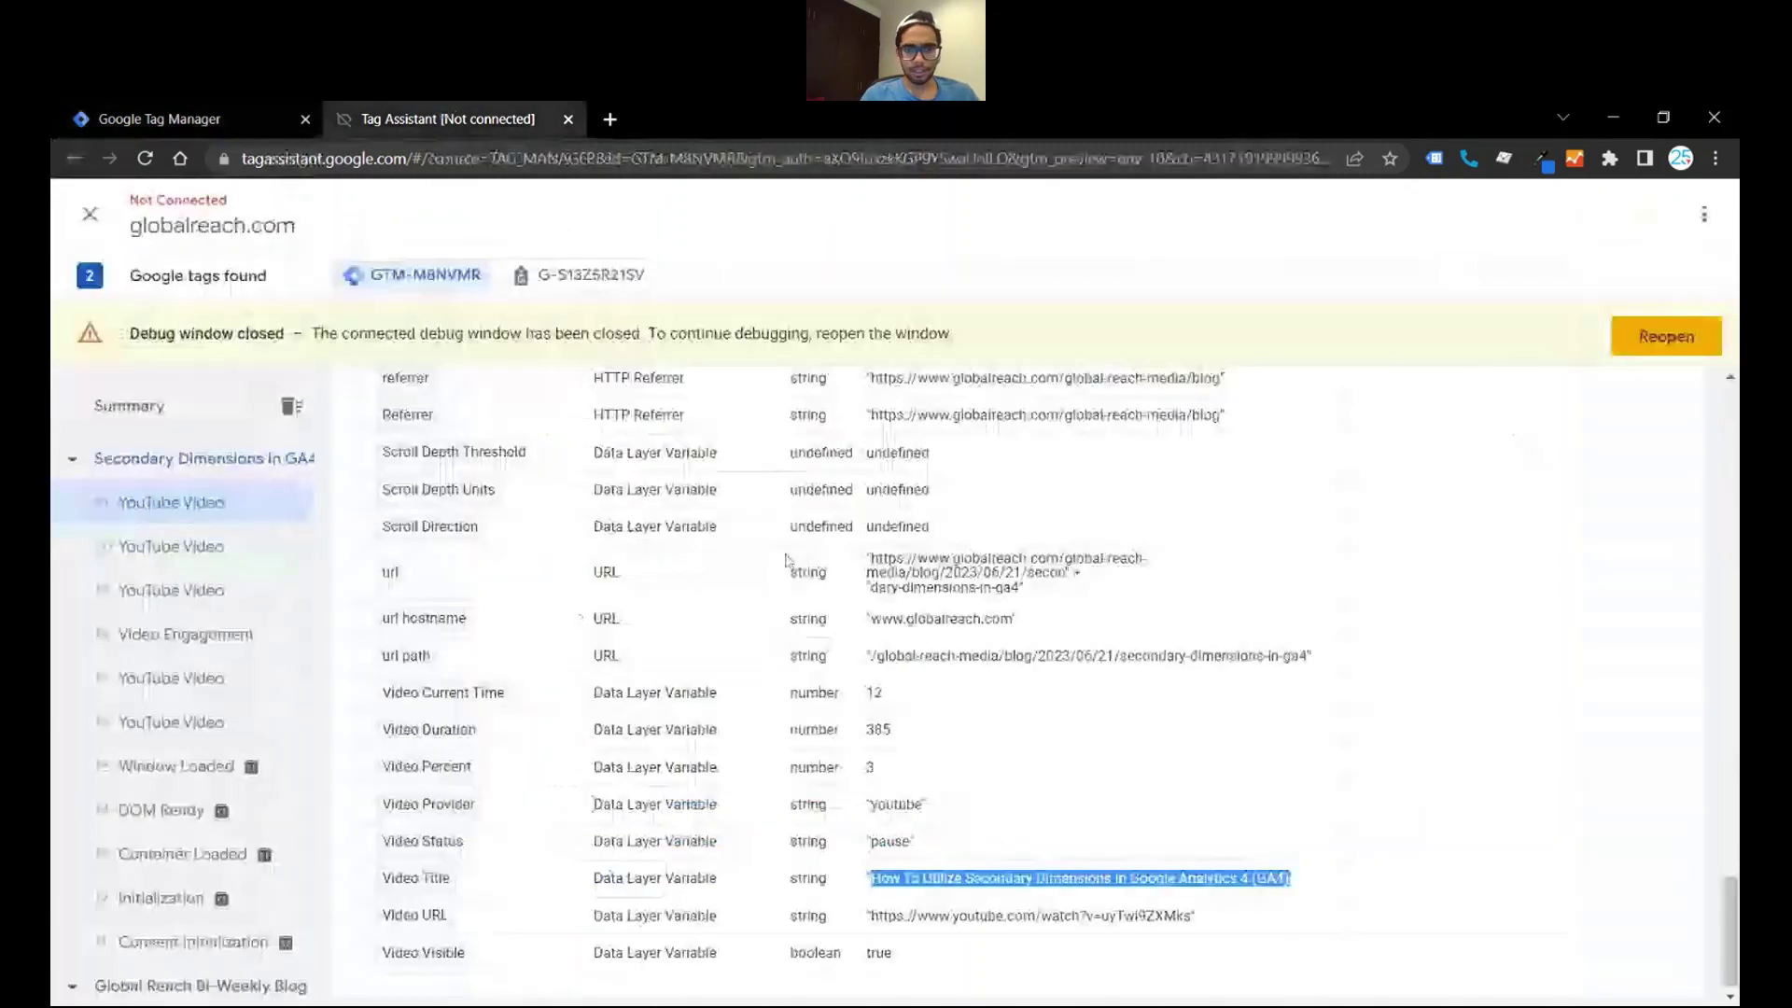
click(962, 894)
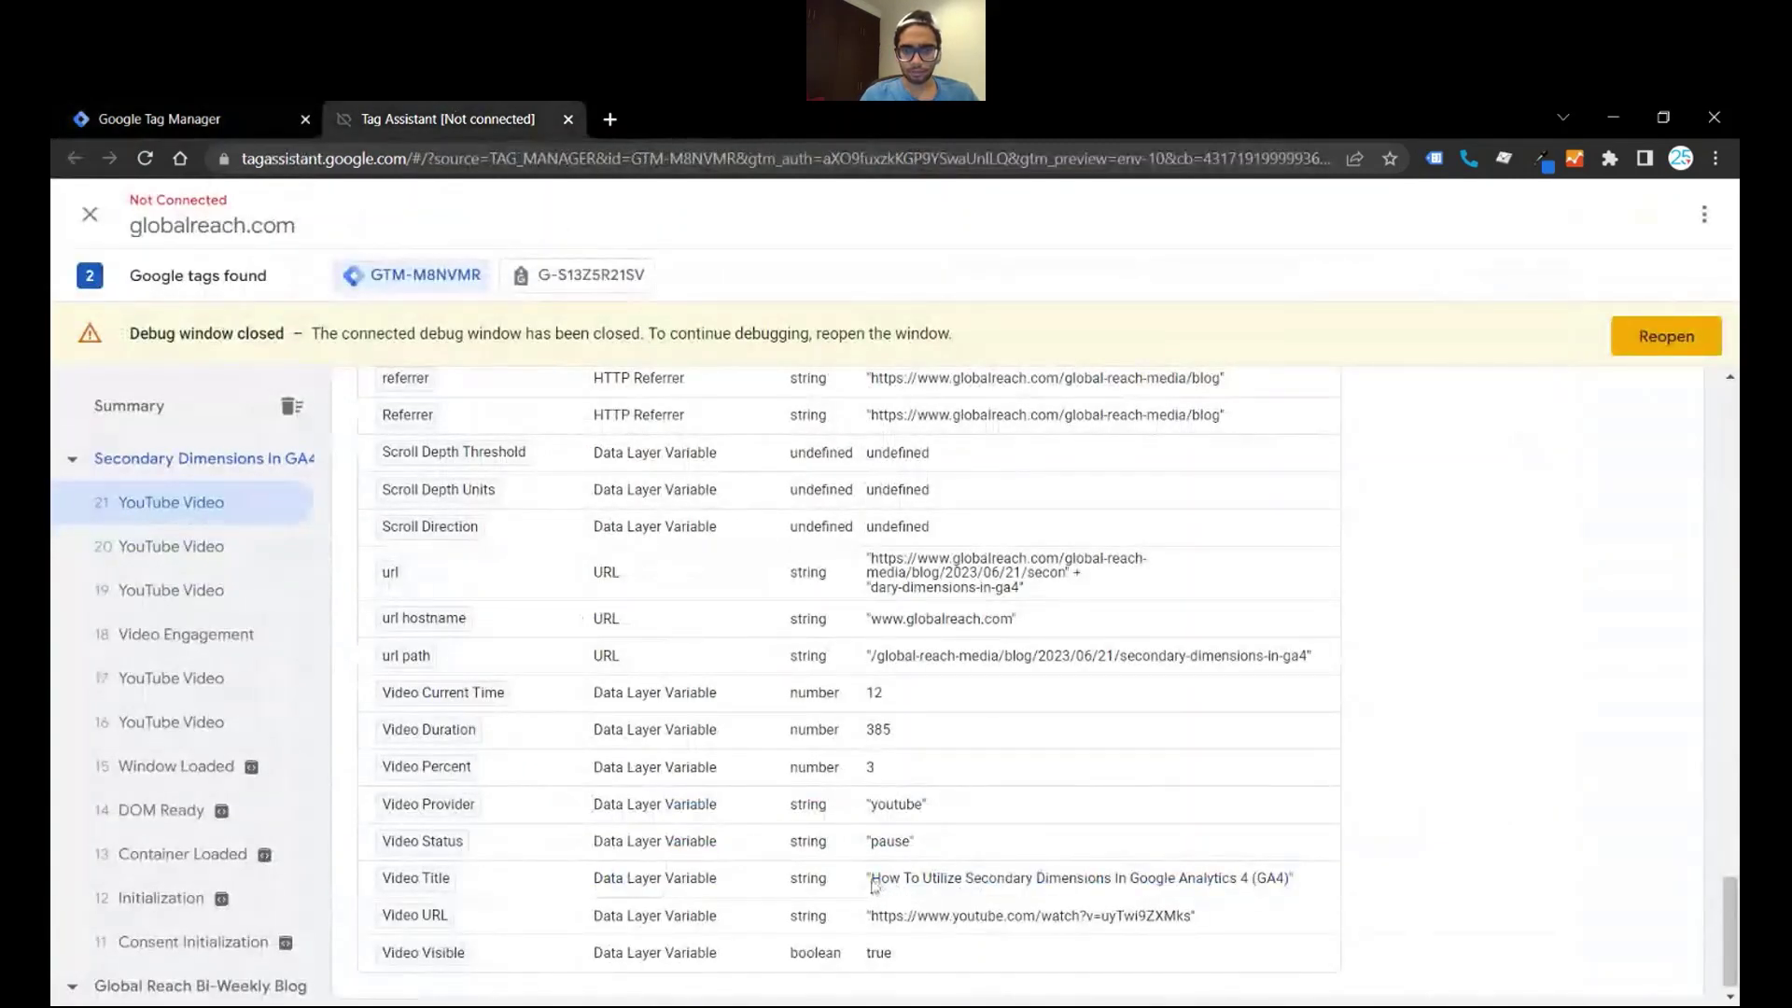
drag(871, 885, 918, 885)
click(924, 885)
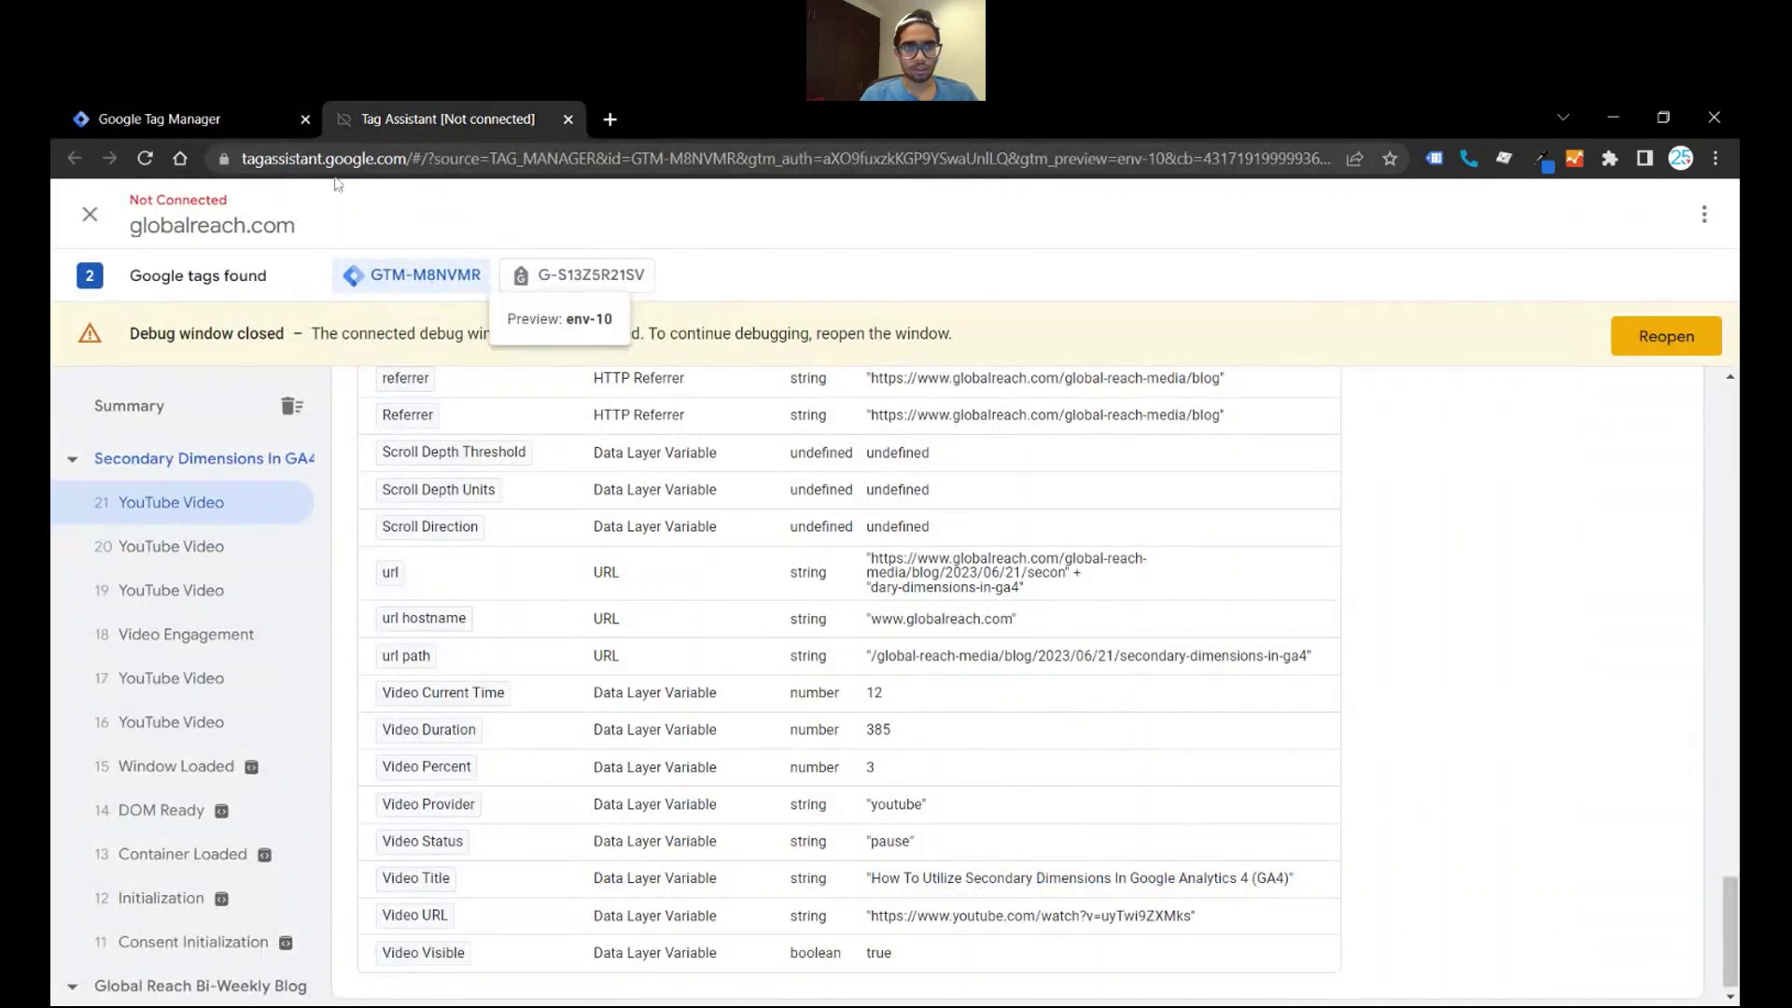
click(159, 118)
text(Google)
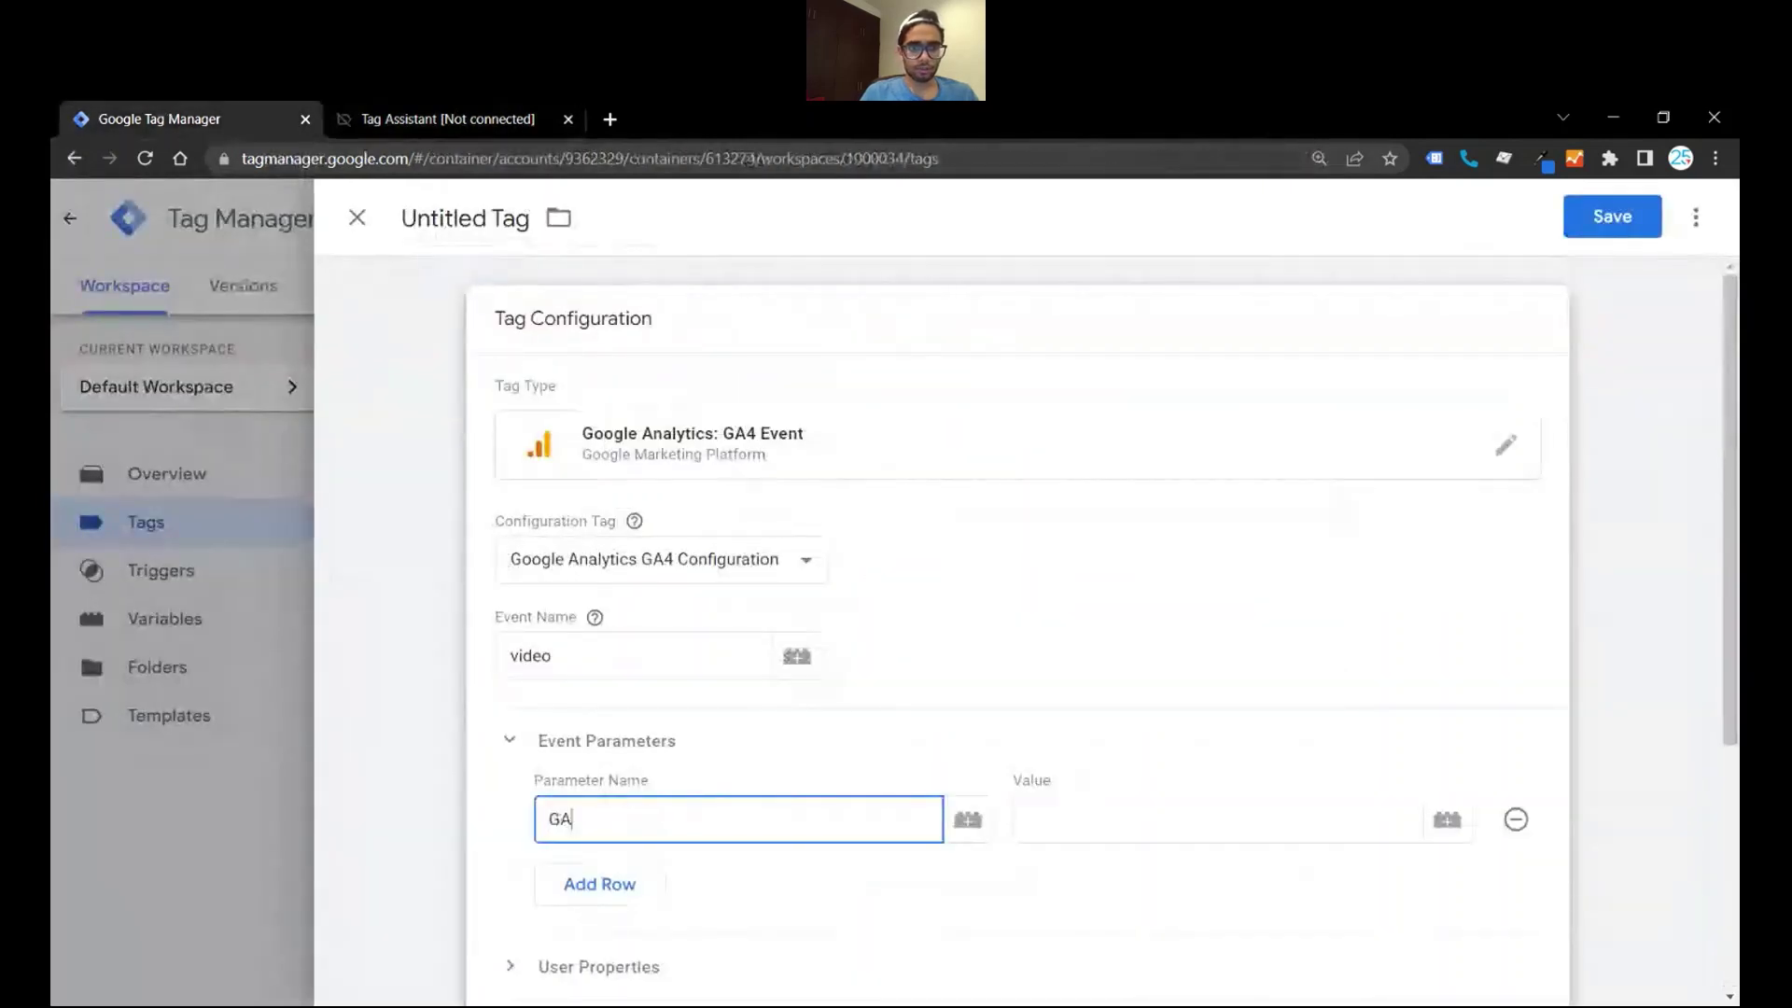
key(BackSpace)
key(BackSpace)
key(BackSpace)
key(BackSpace)
key(BackSpace)
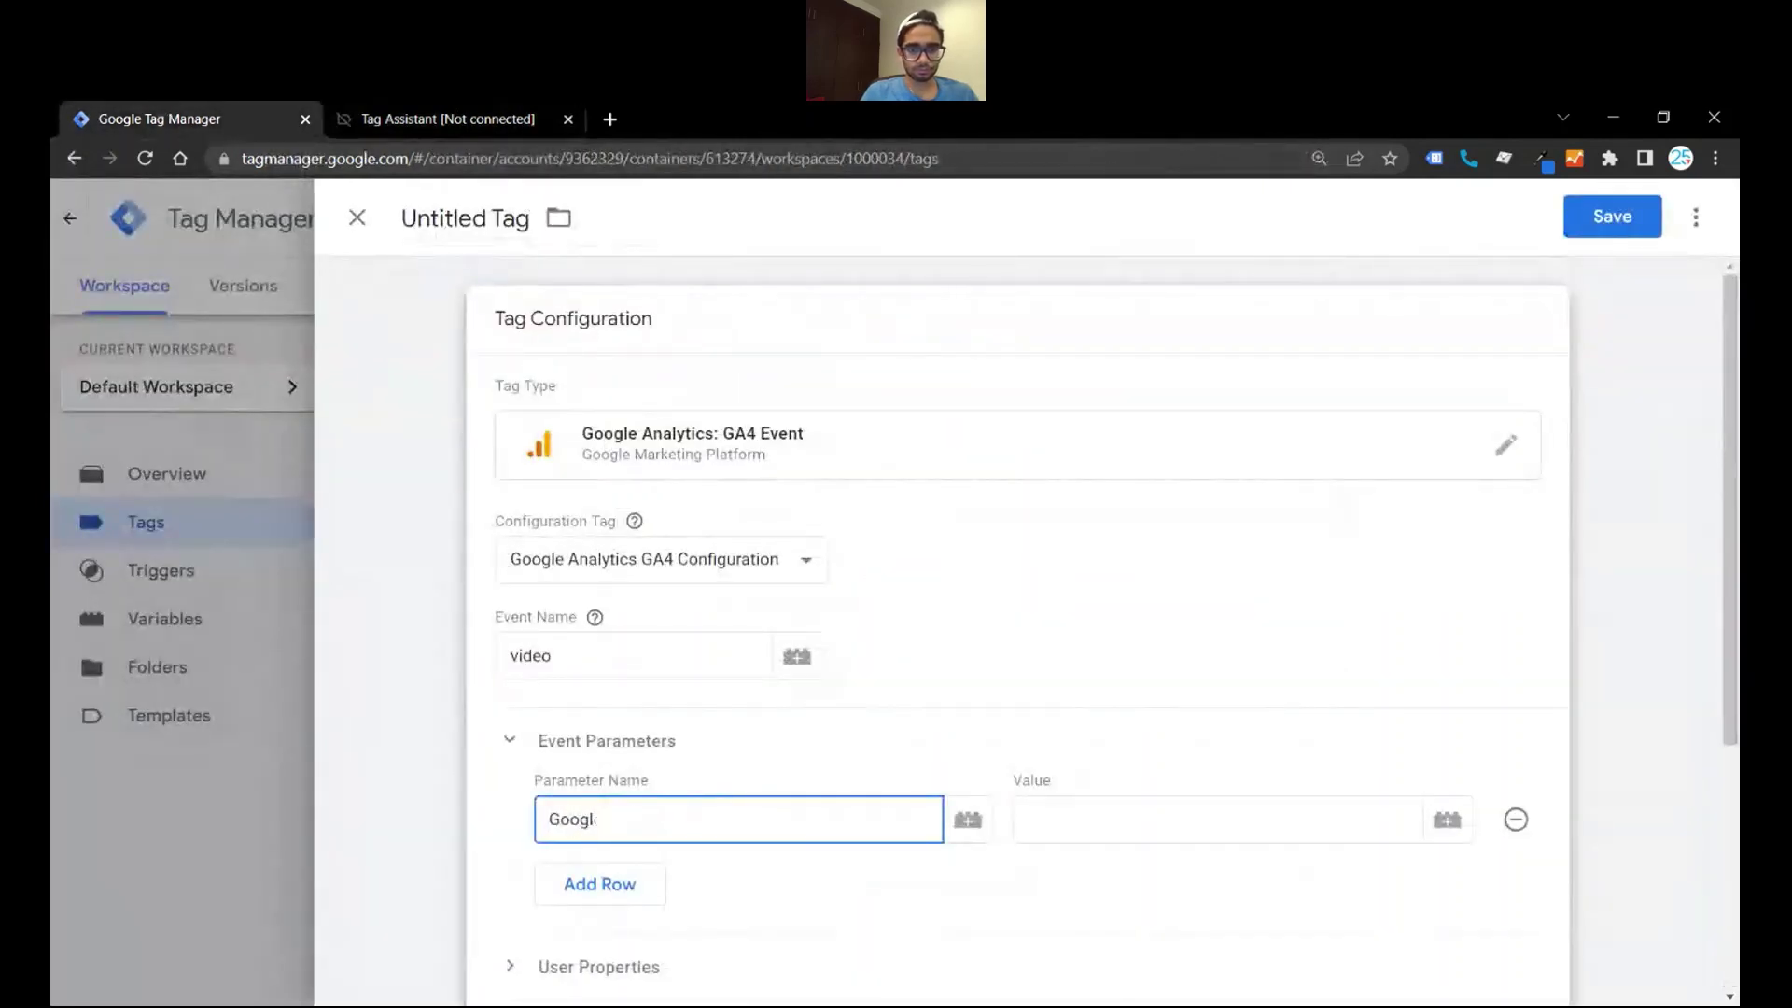
text(A4_Tut)
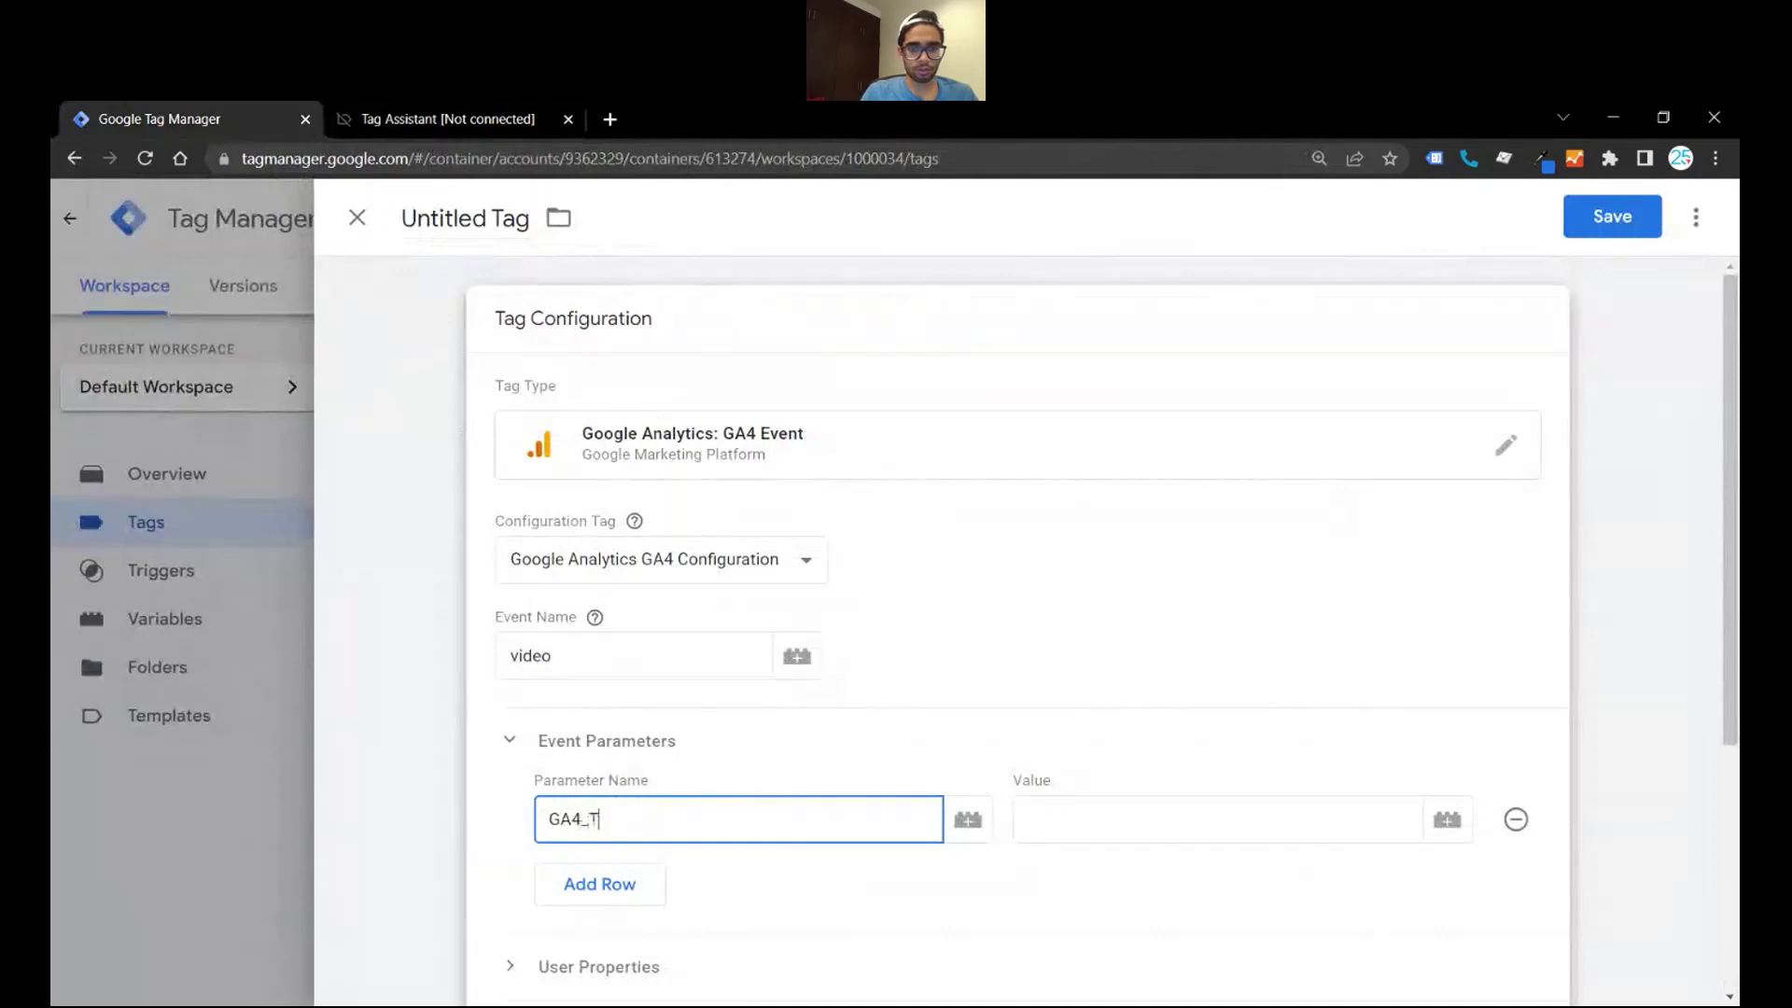
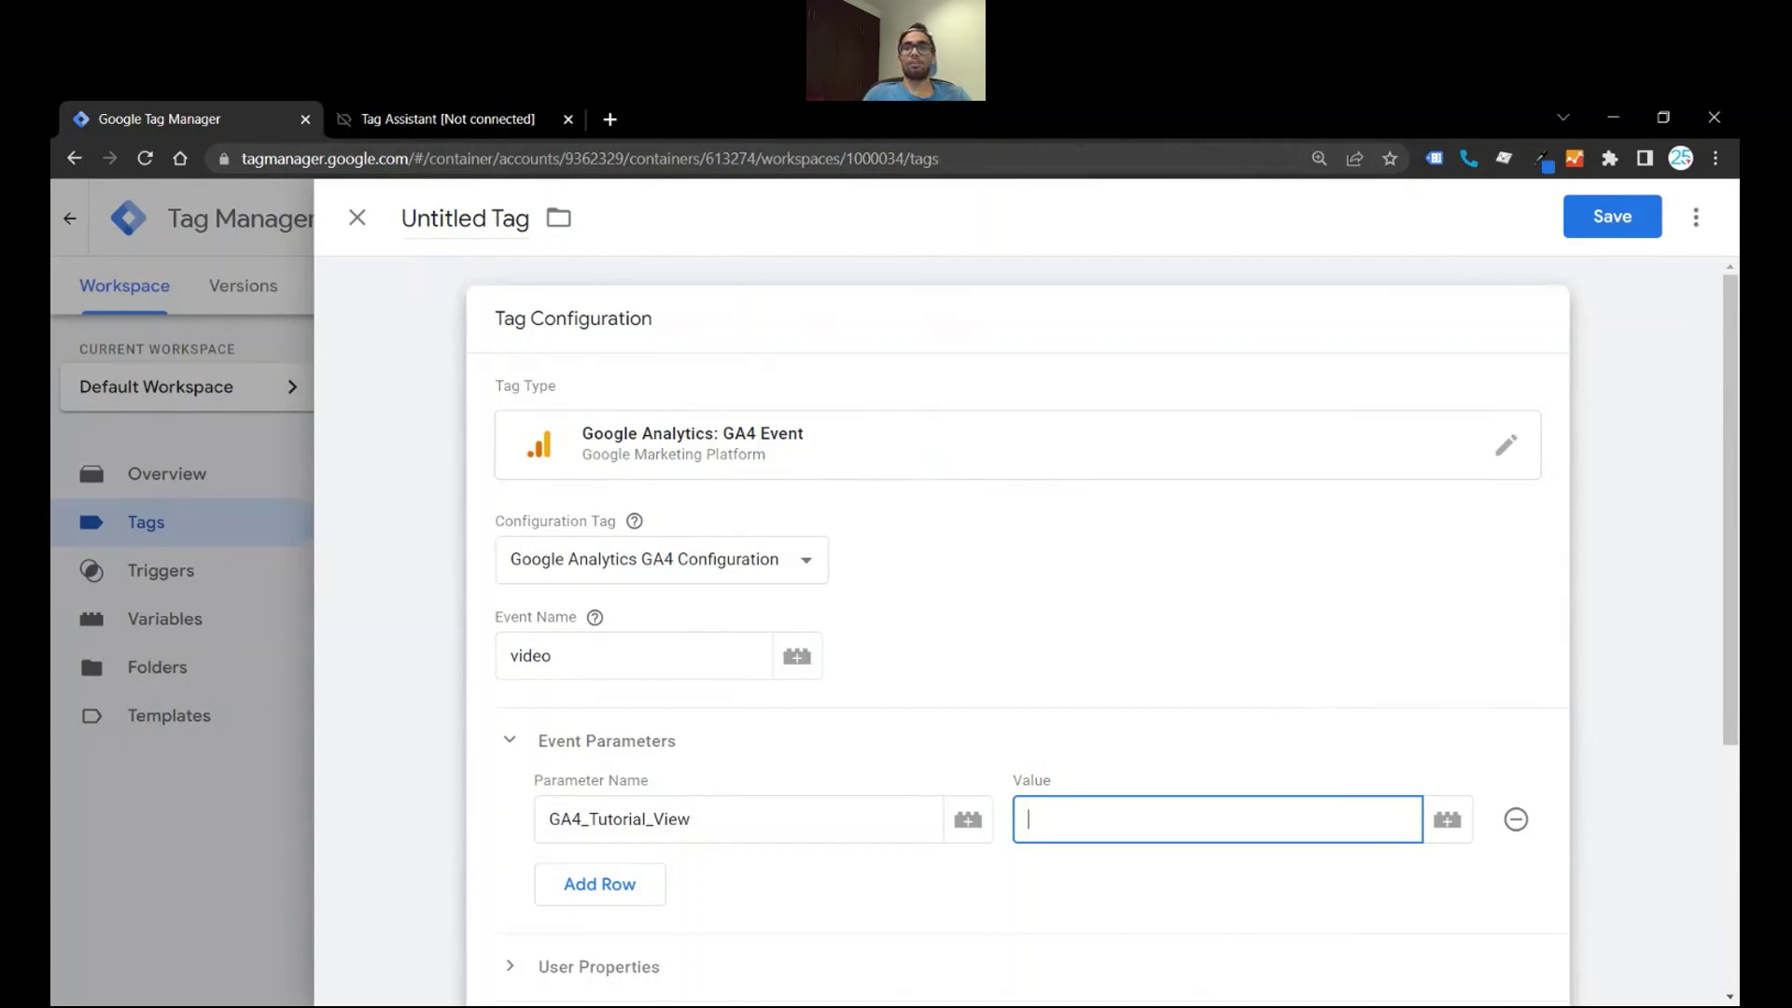
Step: Set the GA4_Tutorial_View parameter's value to the Video Title variable followed by a semicolon
click(1447, 820)
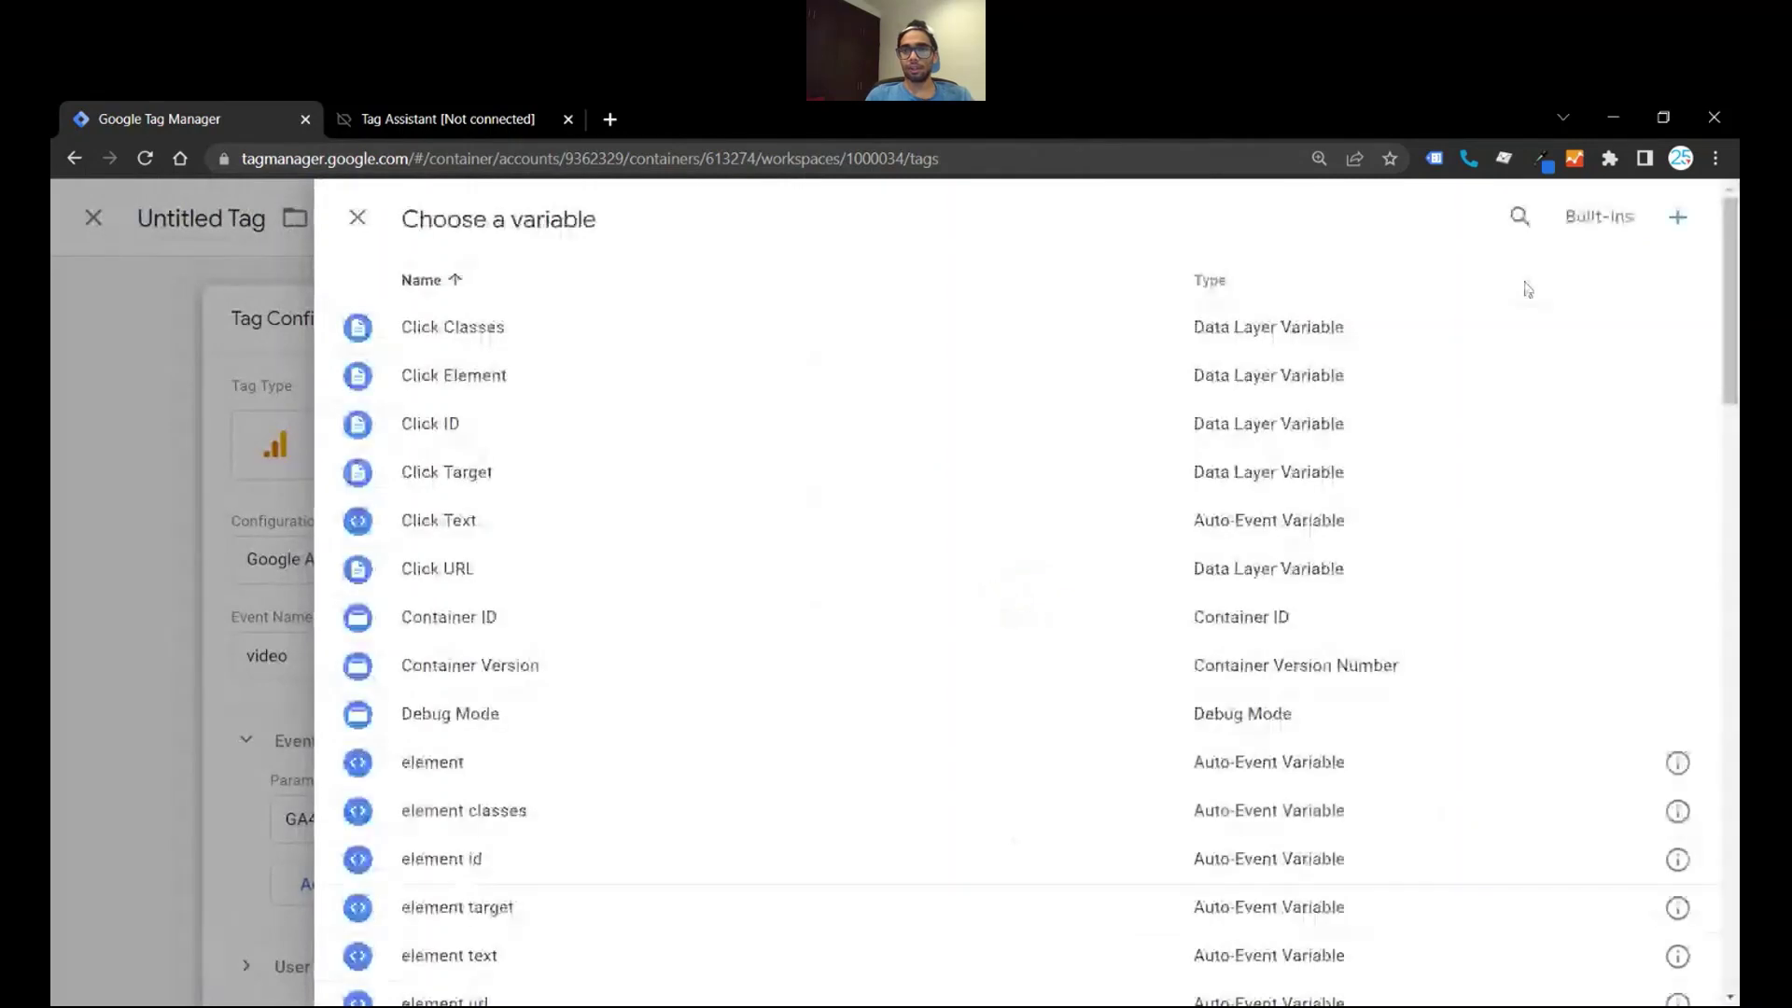
click(435, 110)
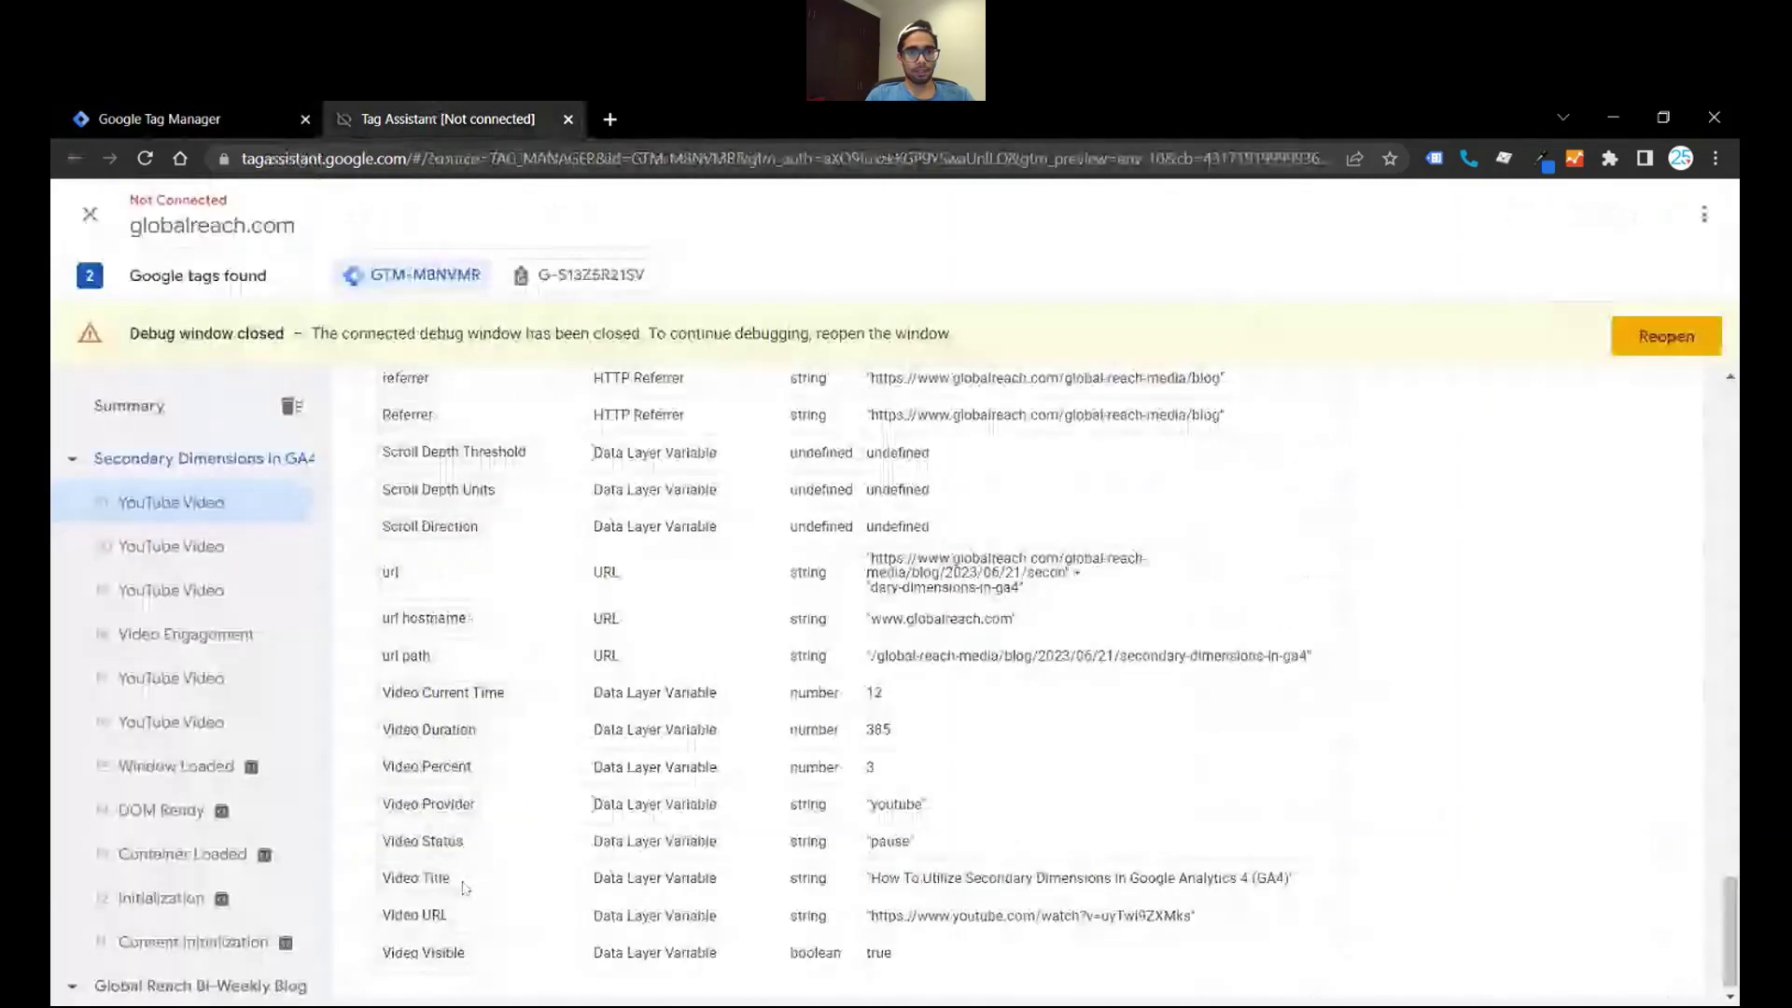
click(208, 114)
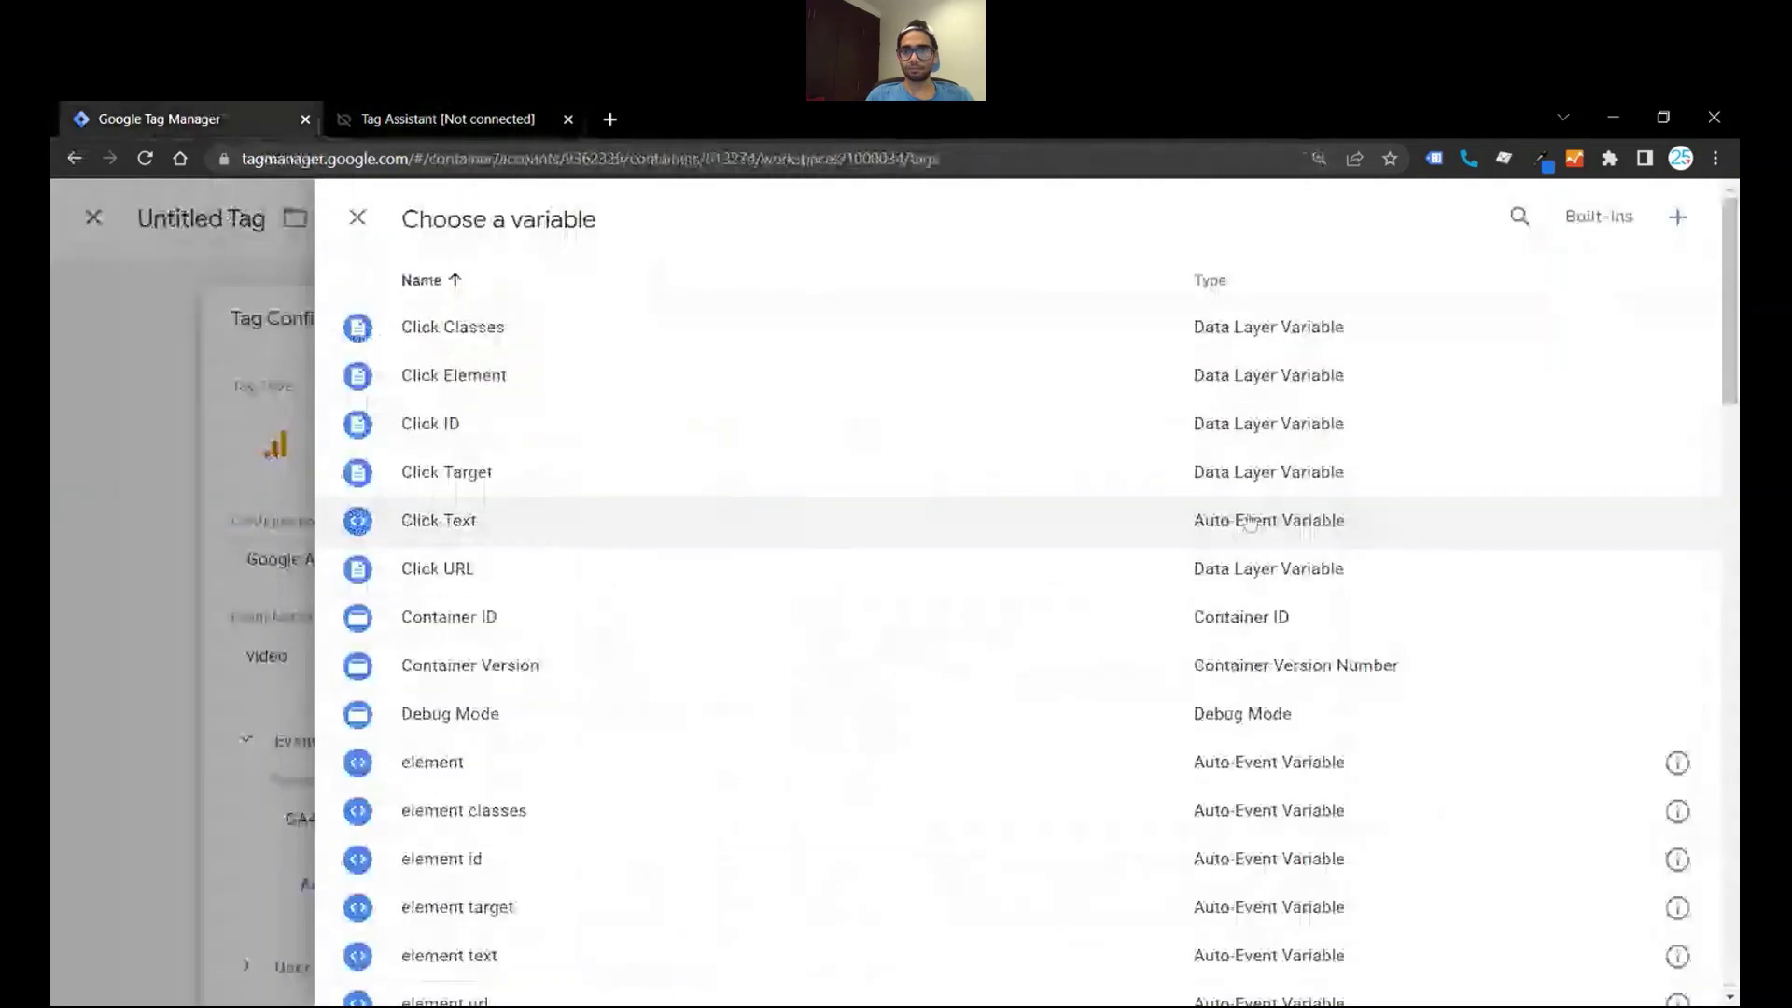
click(1521, 218)
text(video ti)
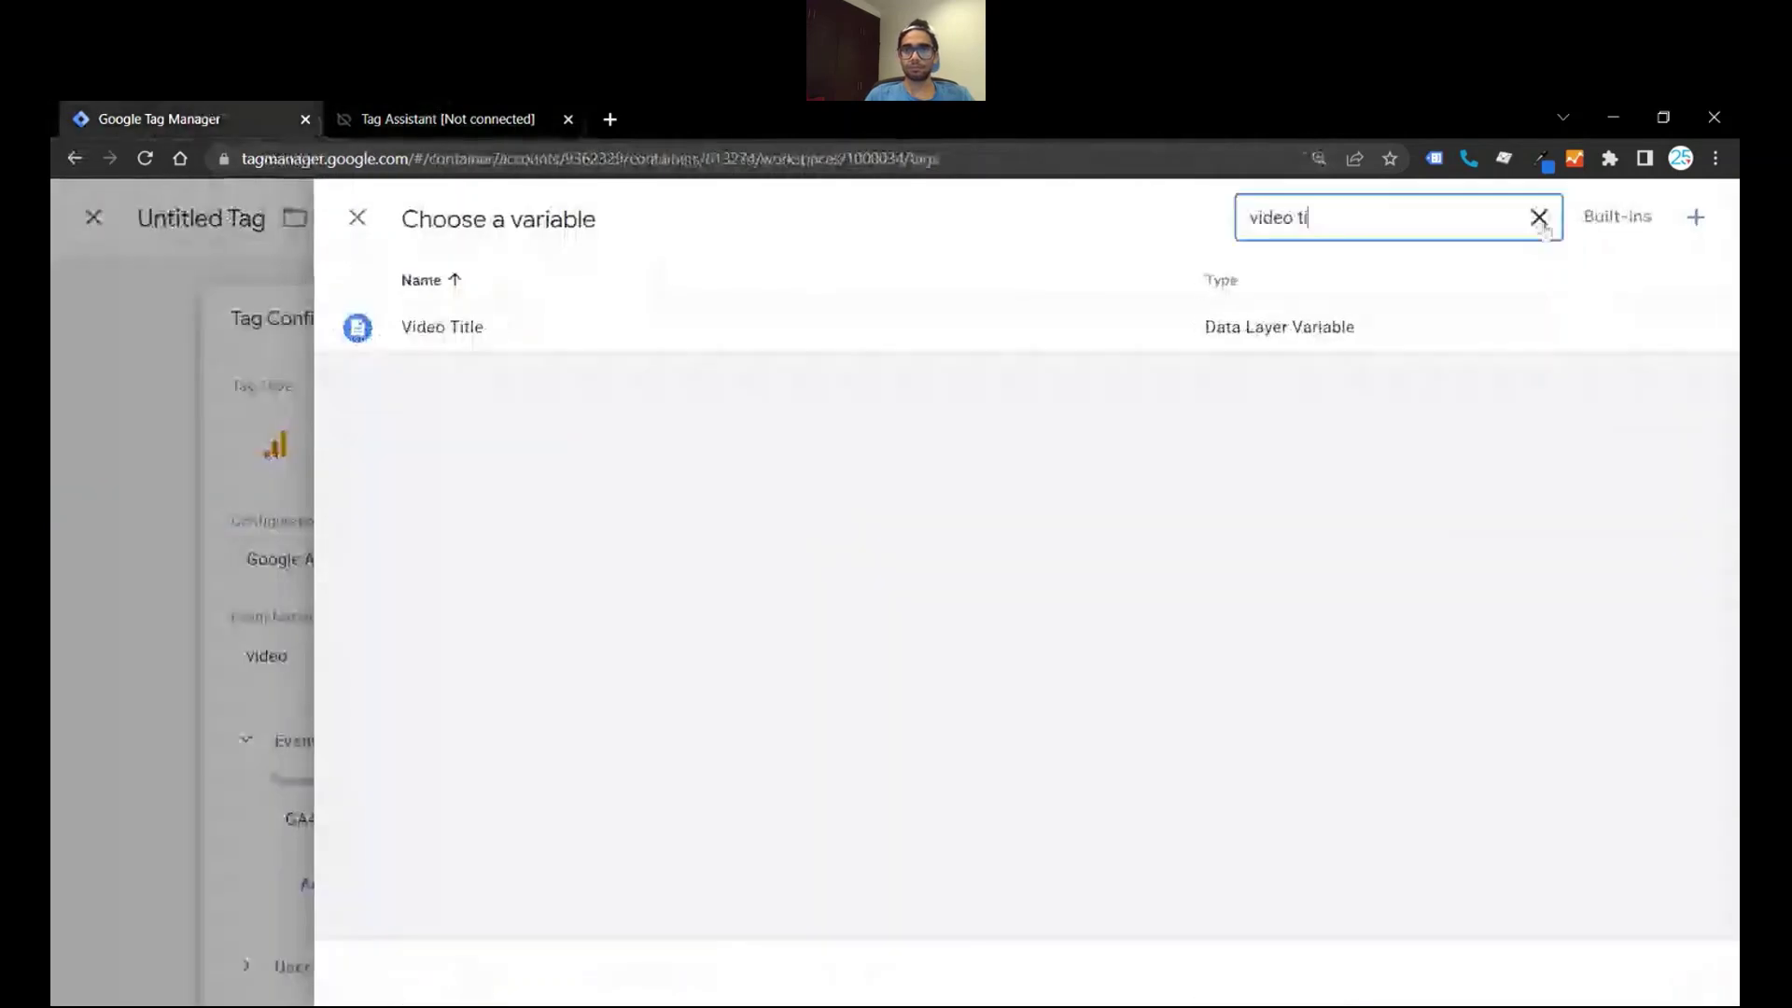
text(tle)
click(1306, 327)
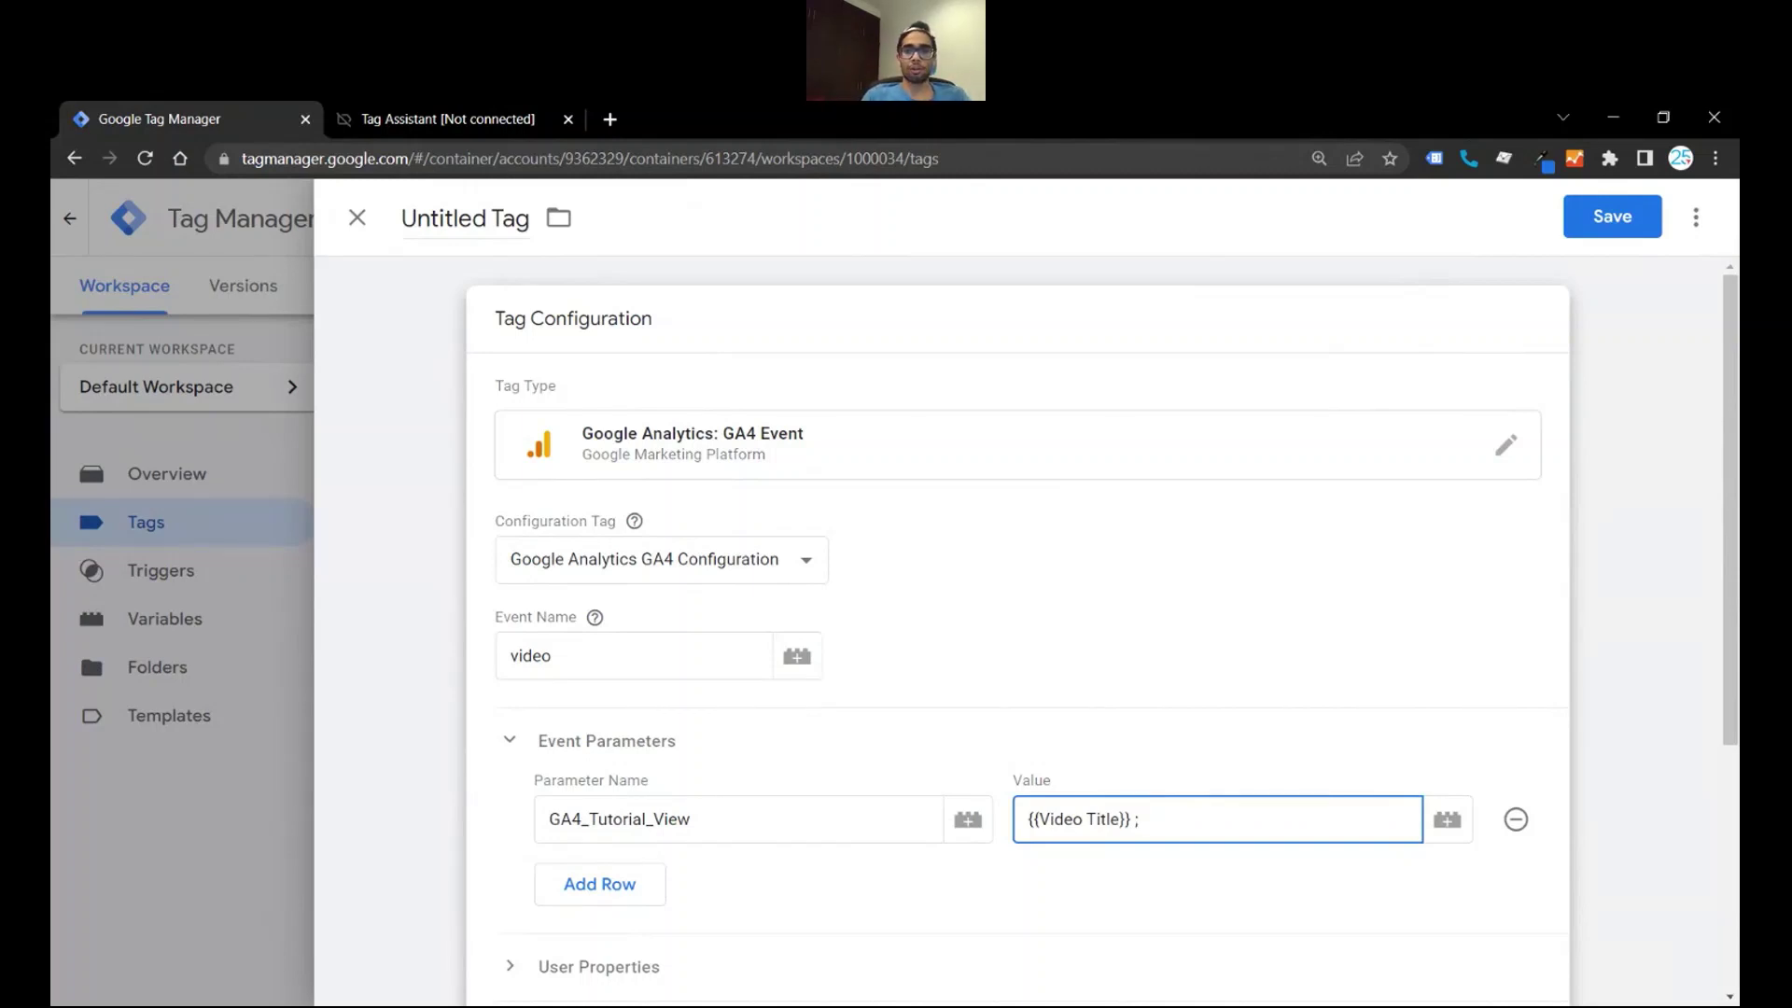
Step: Append the Video Current Time variable after the semicolon in the GA4_Tutorial_View value
click(368, 110)
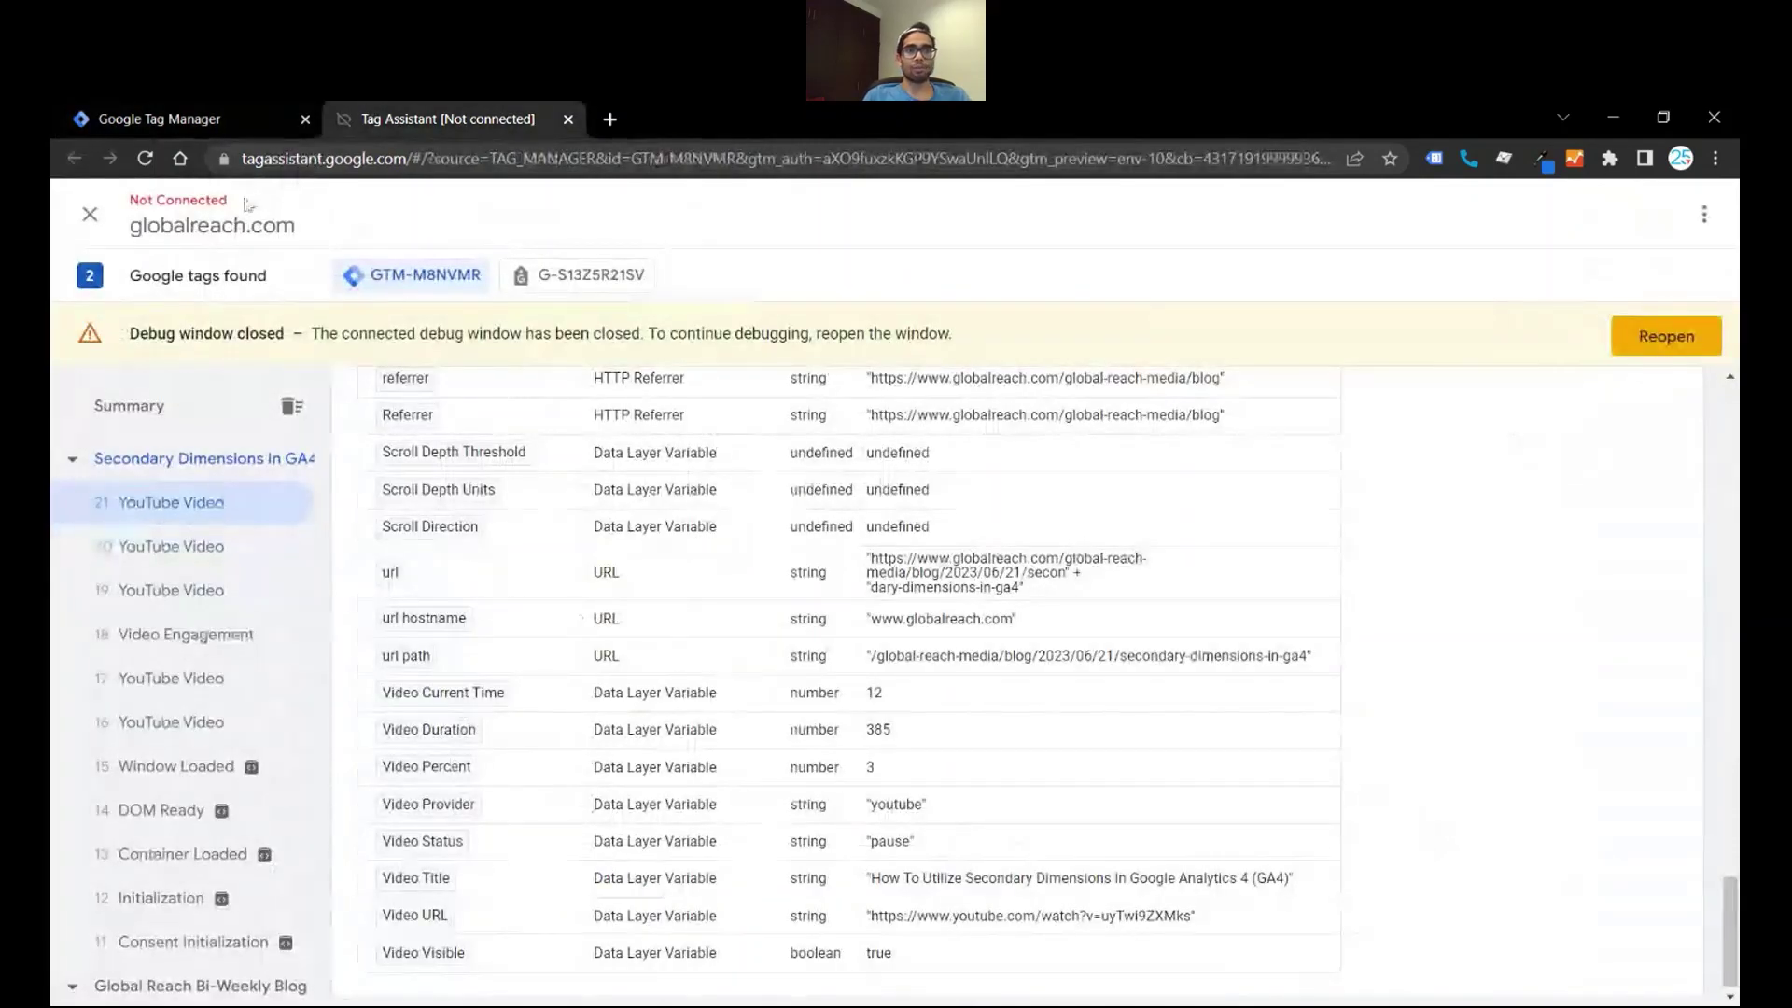
click(236, 110)
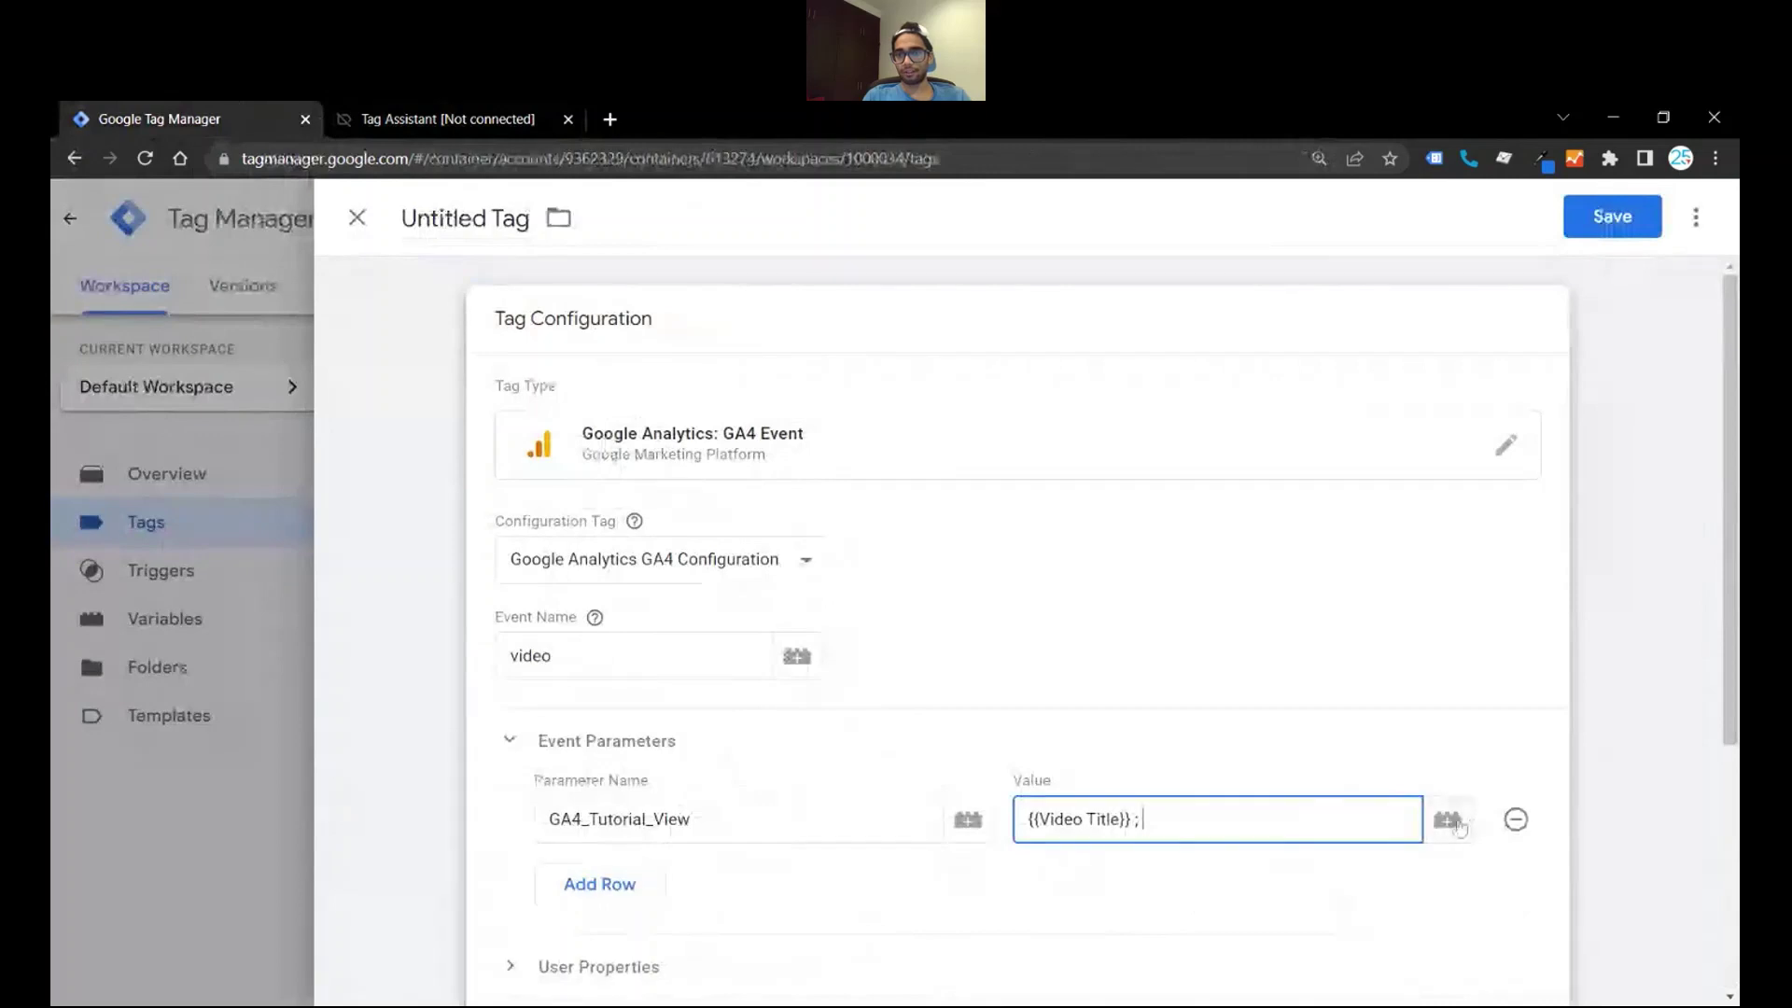
click(1455, 823)
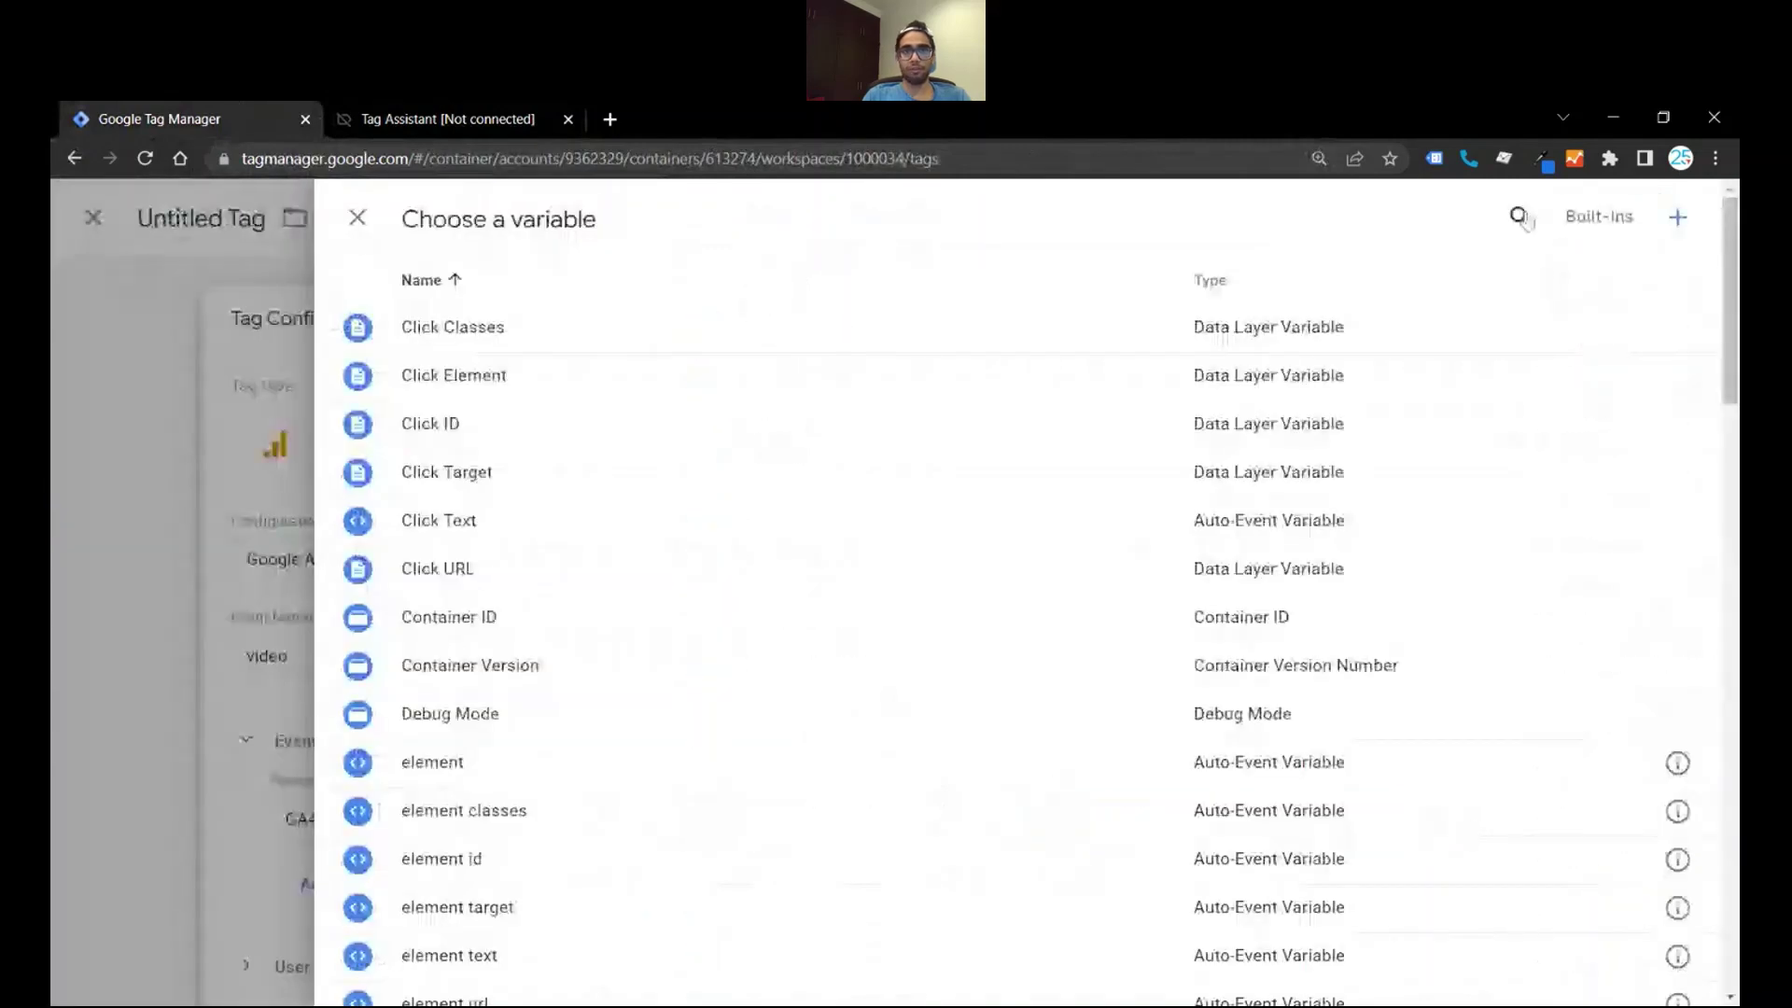
click(1519, 217)
text(video cur)
click(1442, 325)
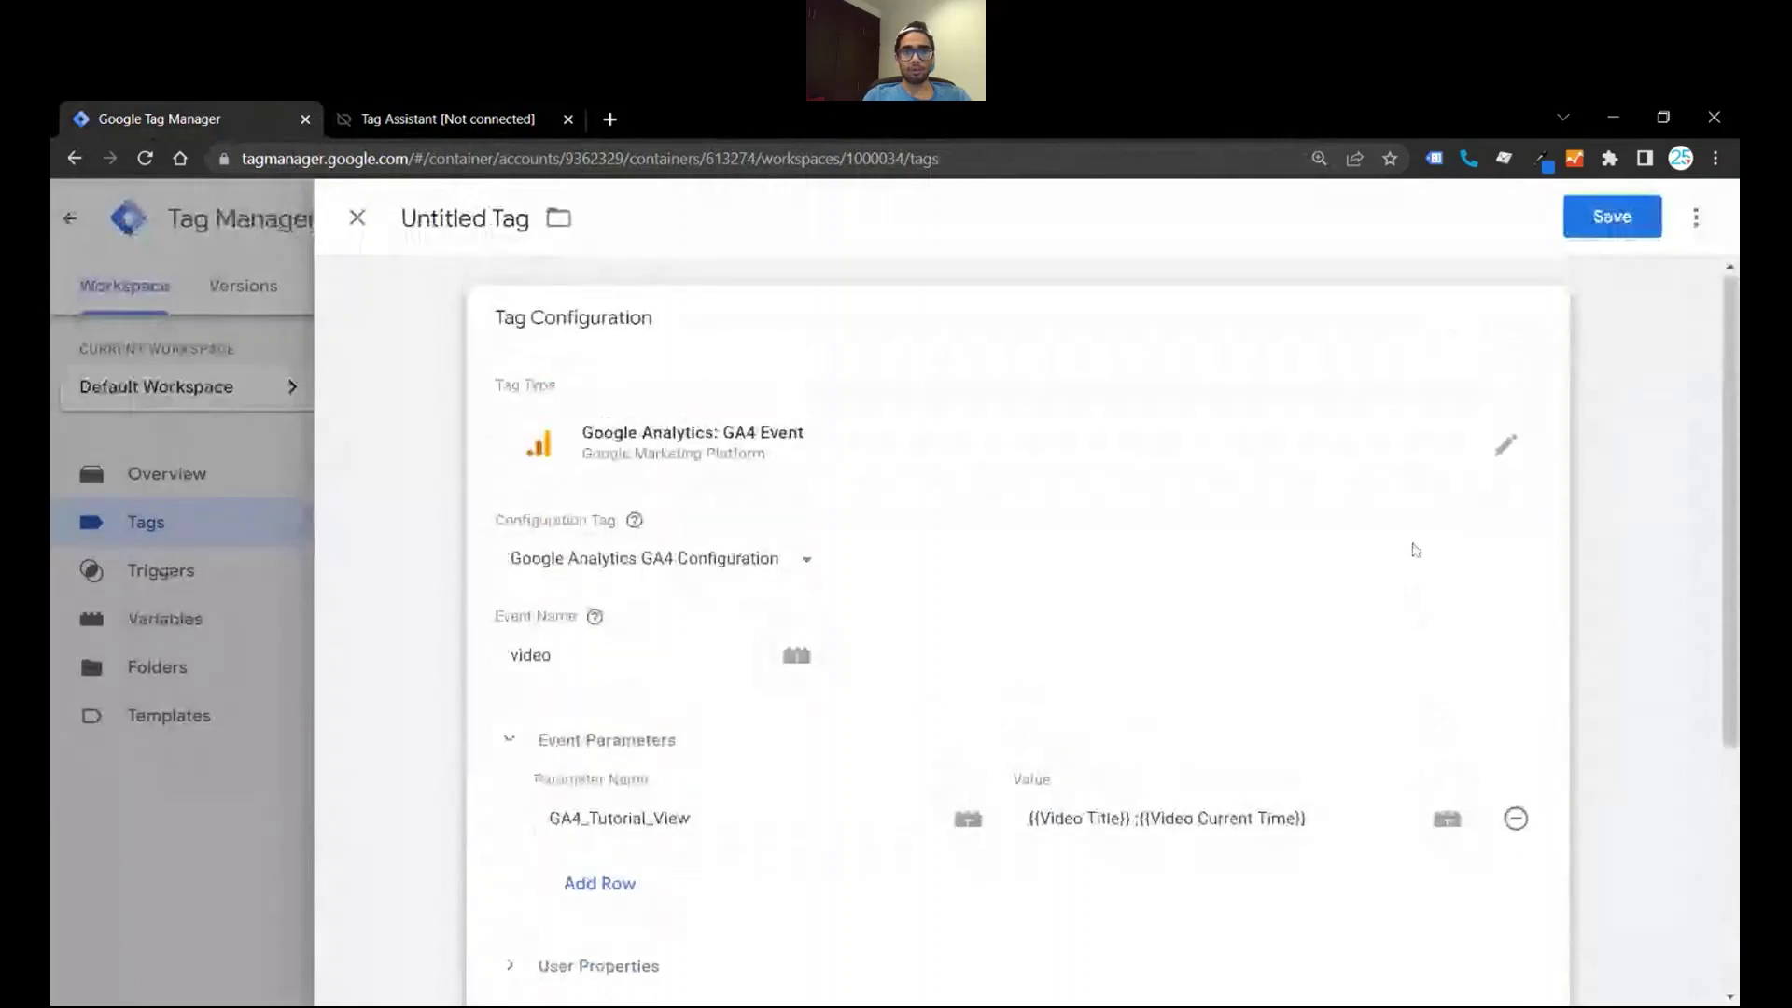
Step: Rename the tag "Youtube Video - Tag" and save it
double_click(403, 220)
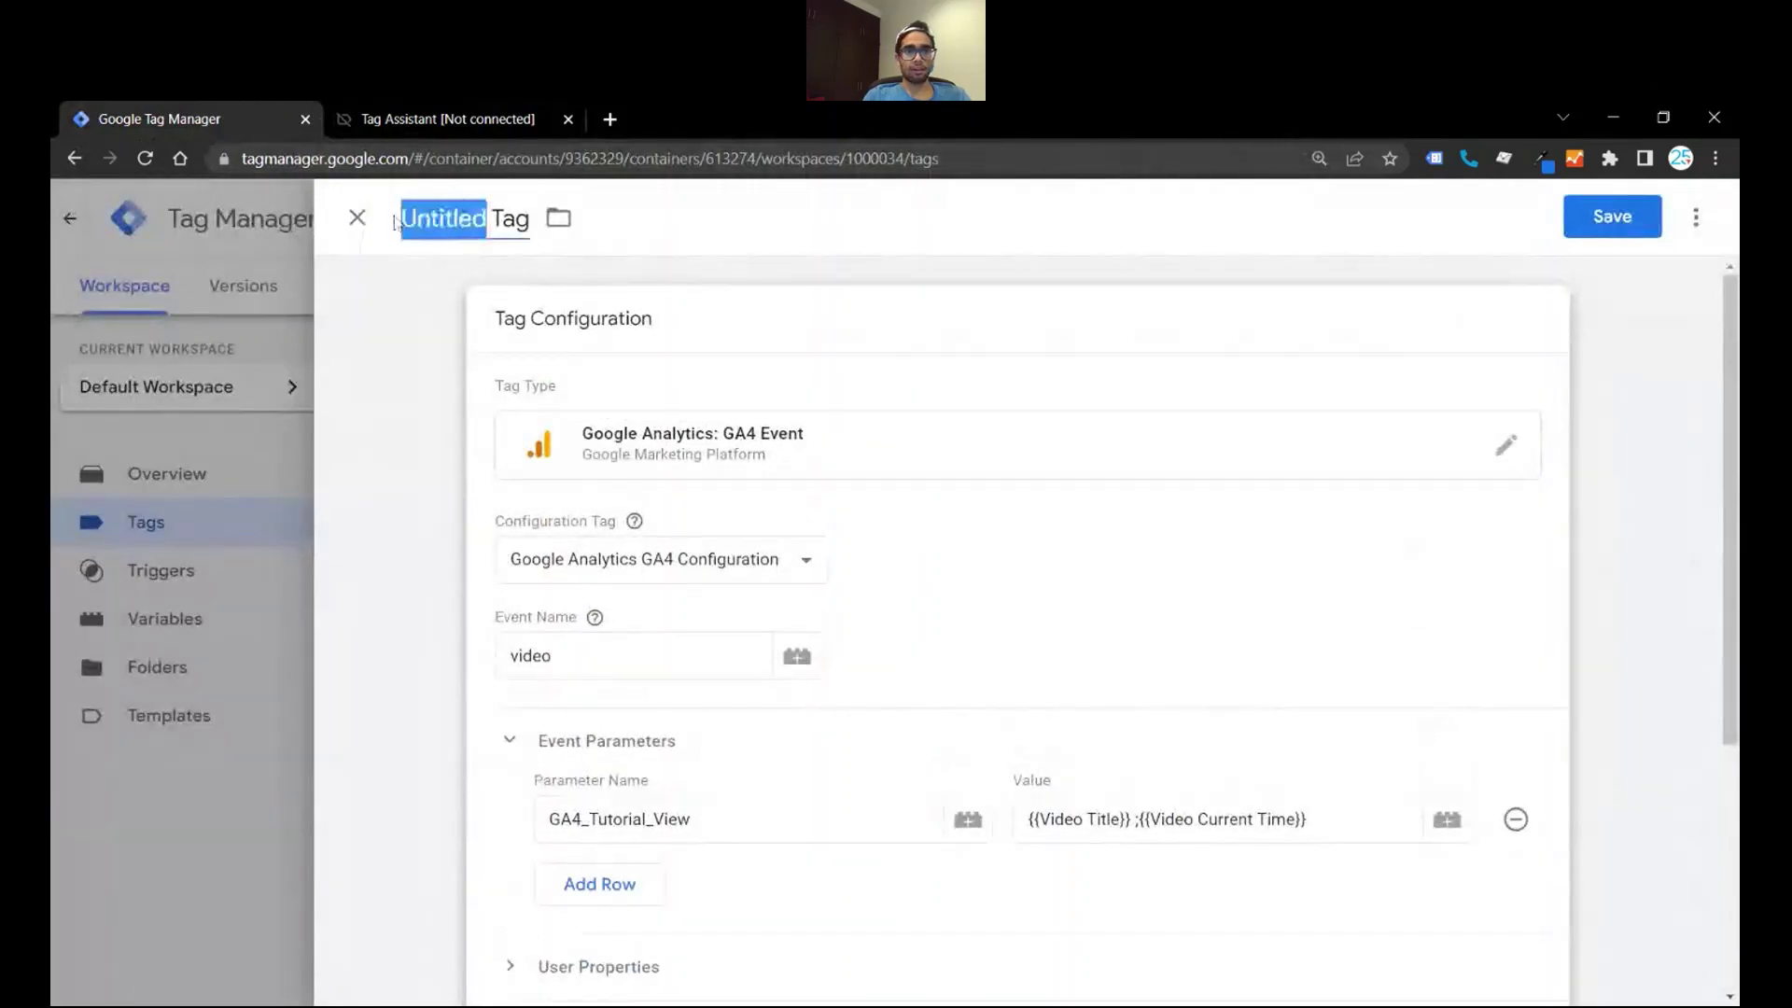
text(Youtube Vide)
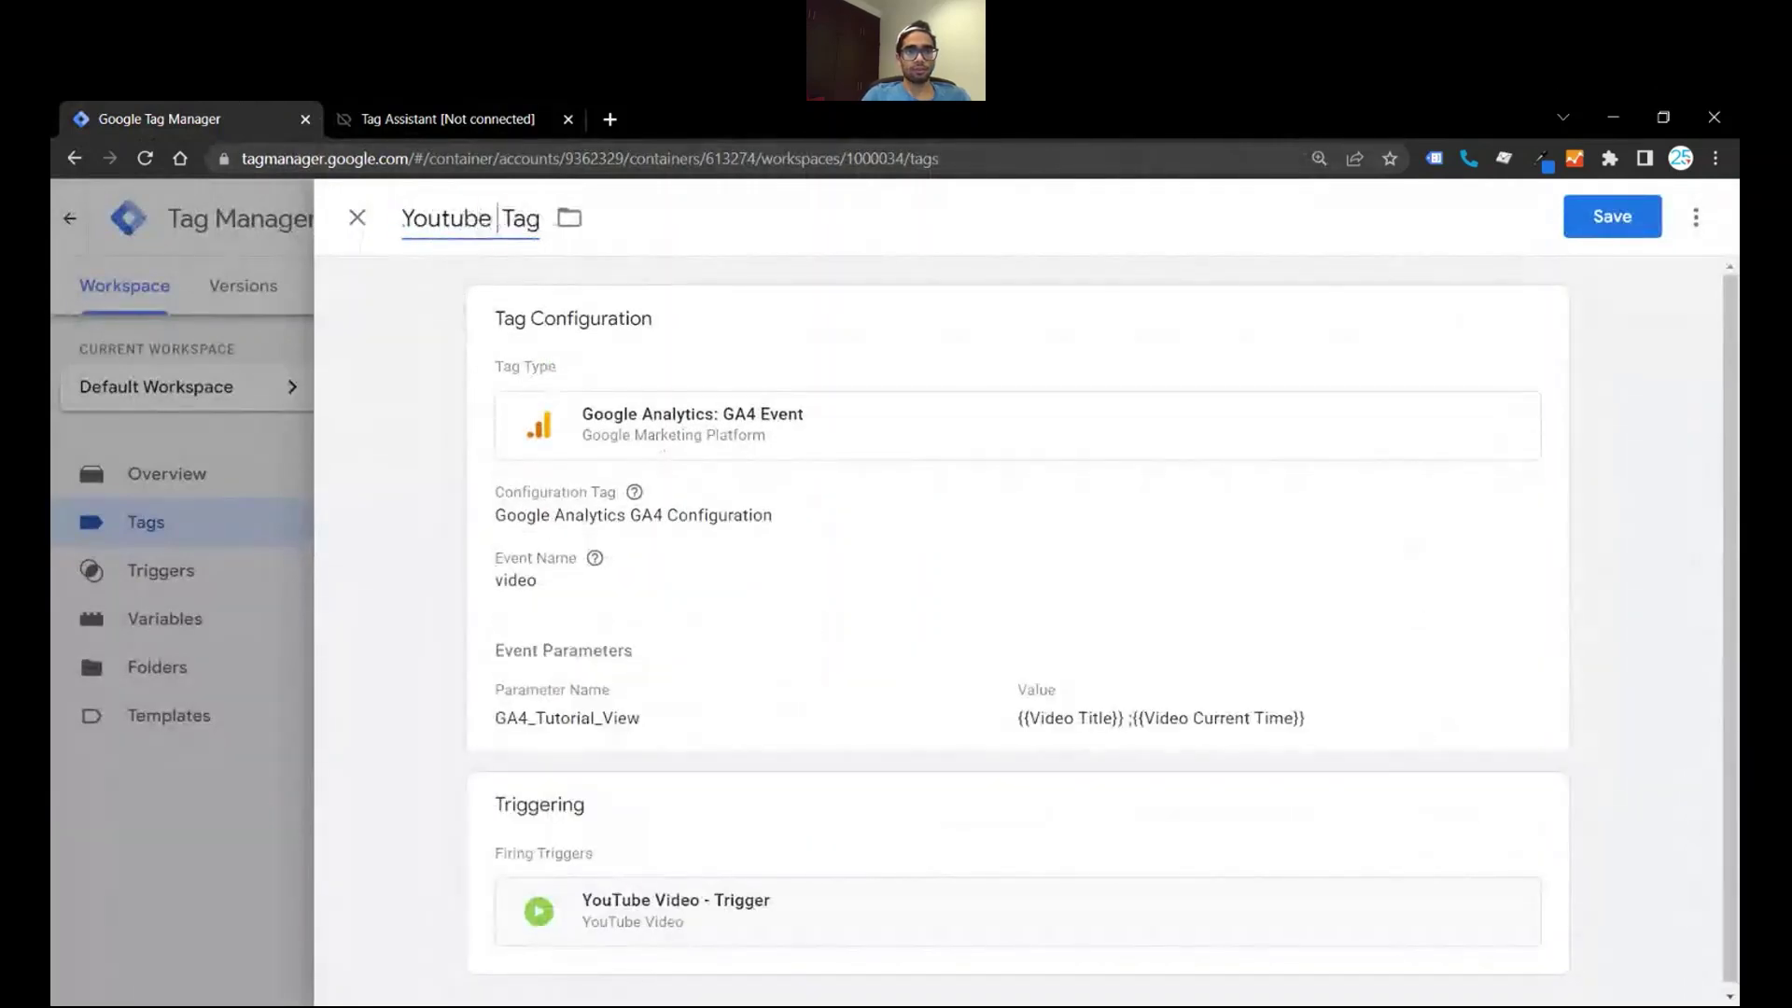
text(o -)
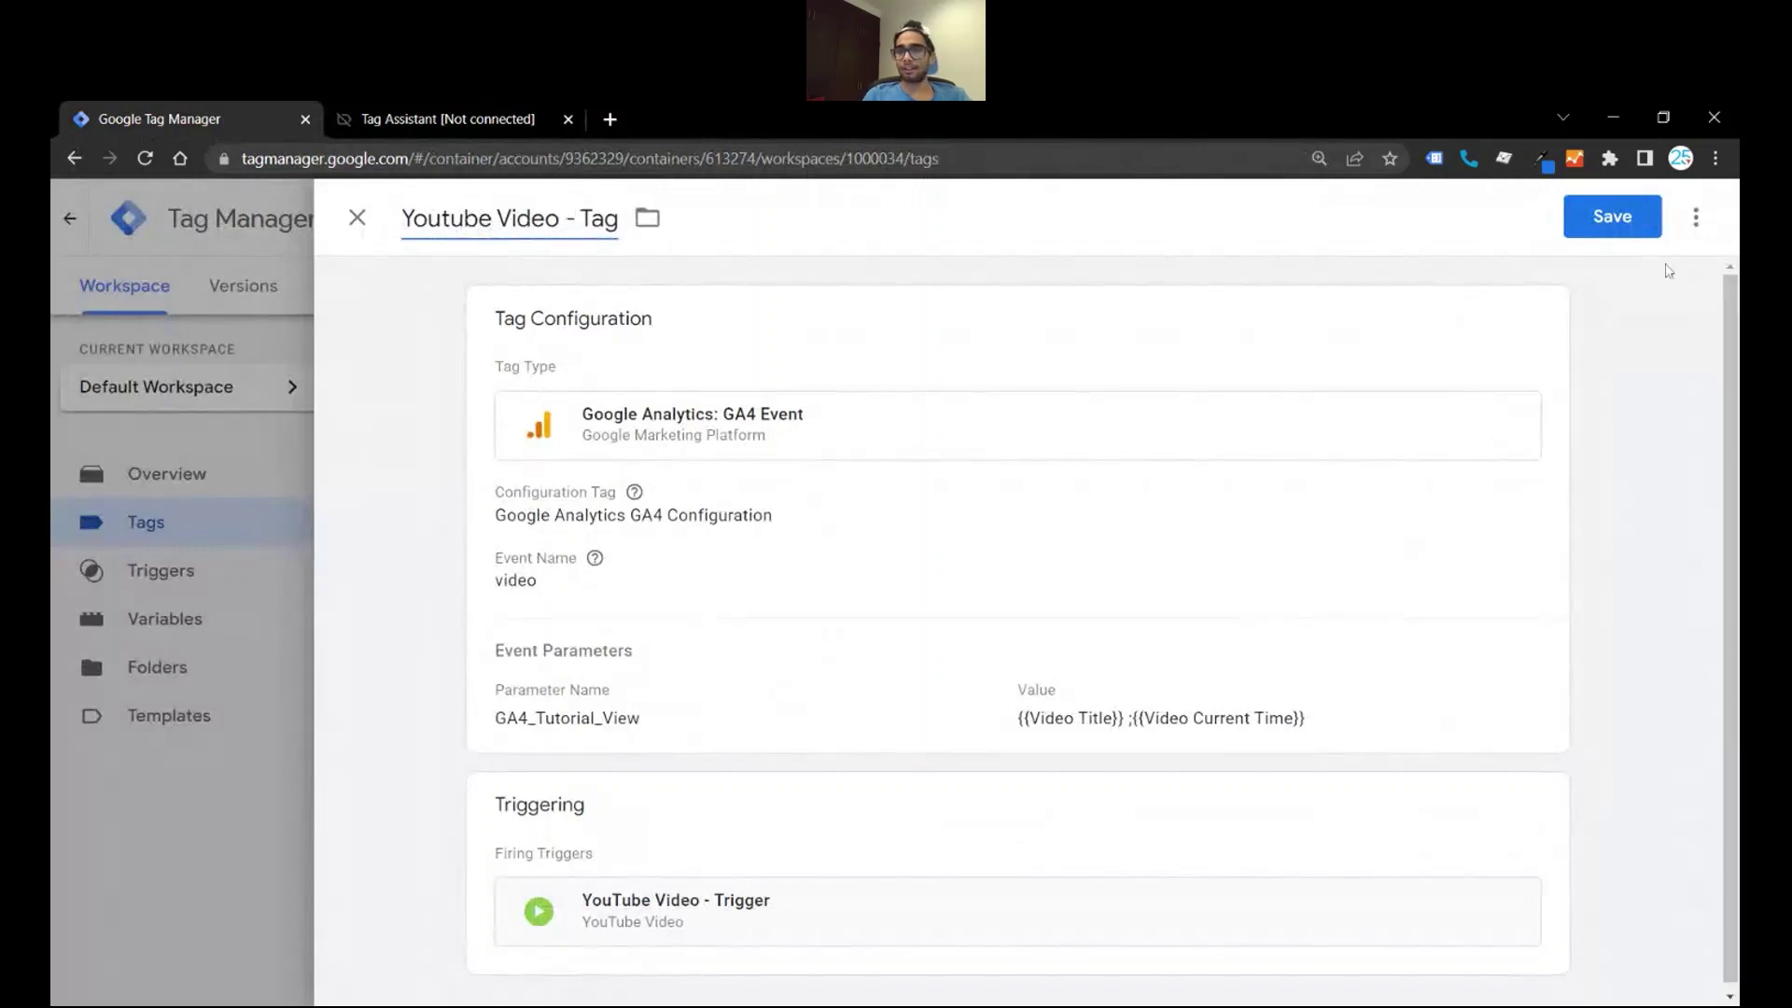
click(1644, 237)
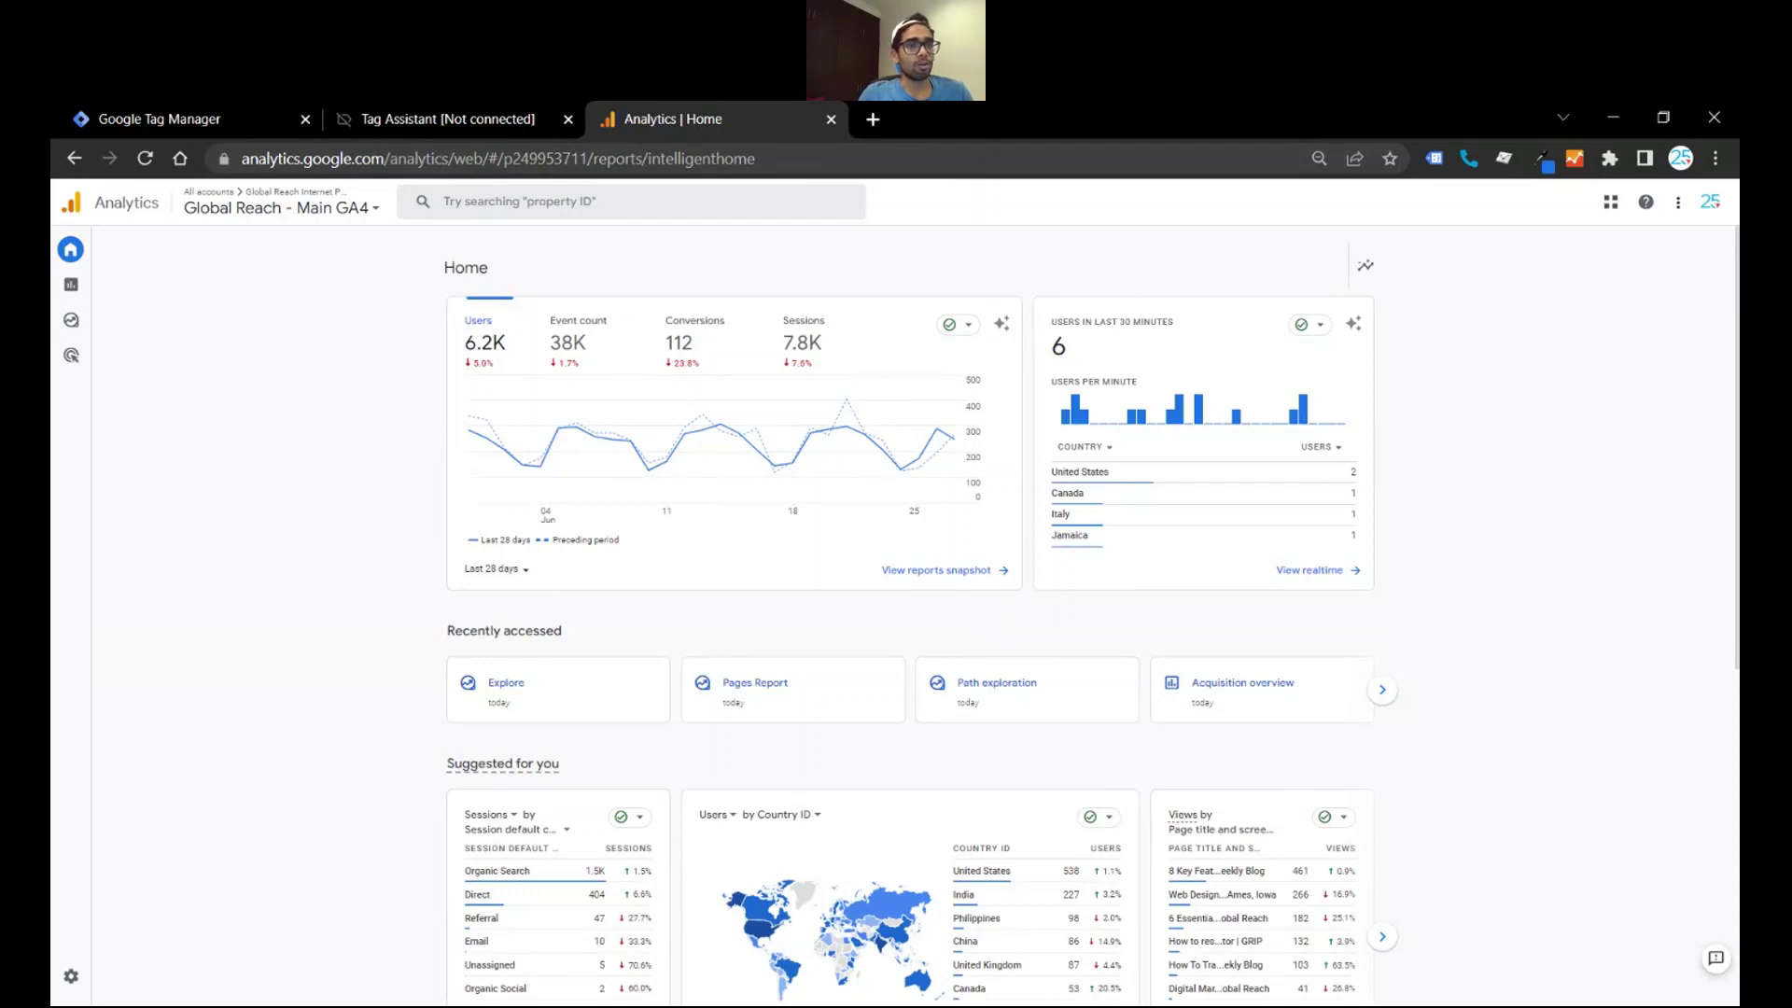
Step: Start a new custom dimension in the Global Reach - Main GA4 property's custom definitions and bring up its event parameter choices
click(71, 976)
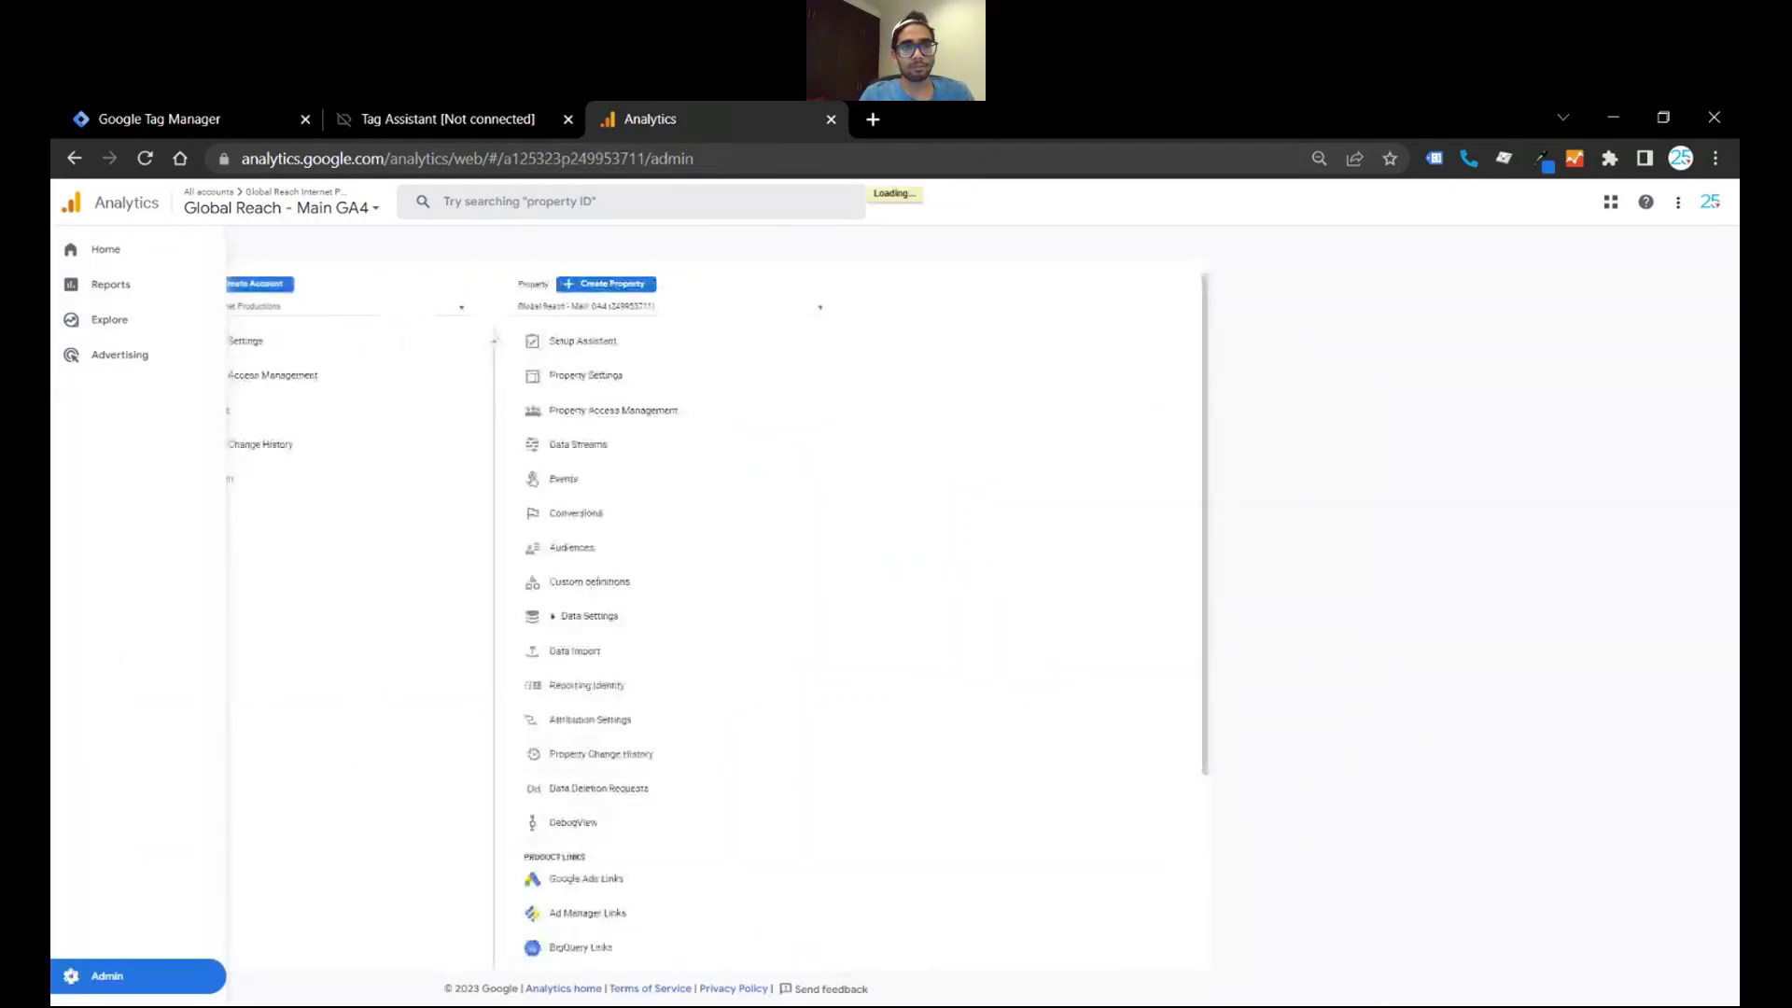
click(631, 595)
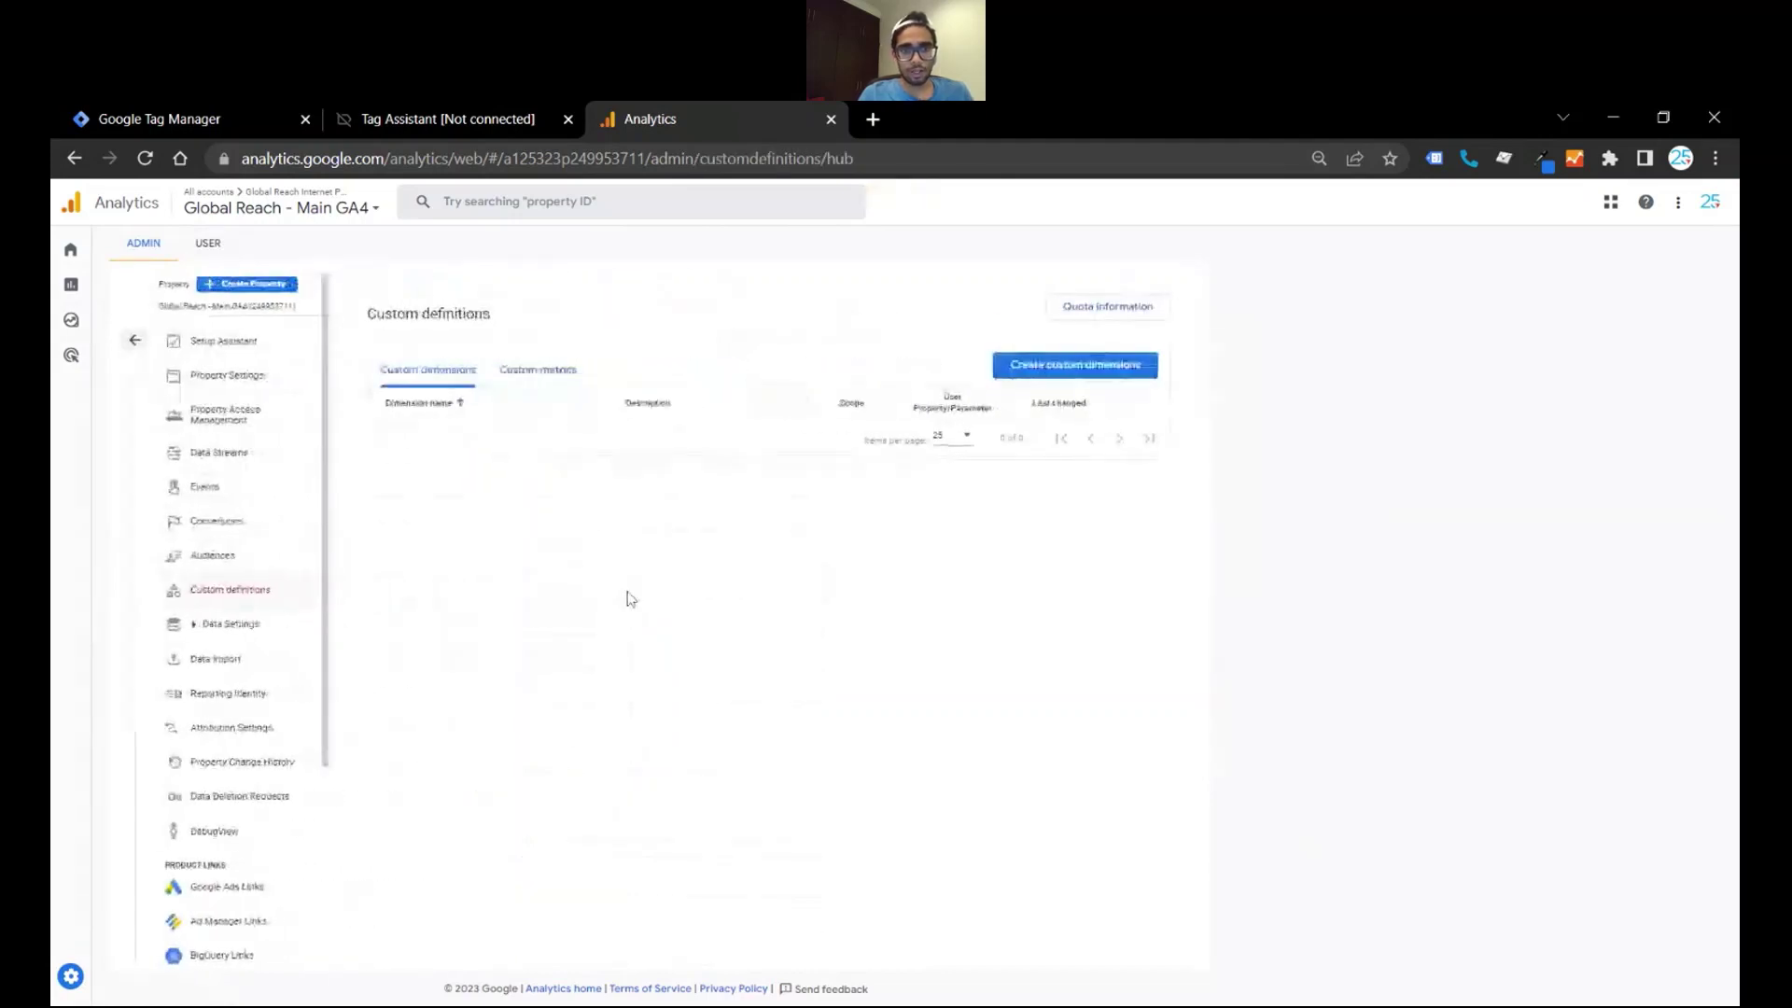
click(1052, 372)
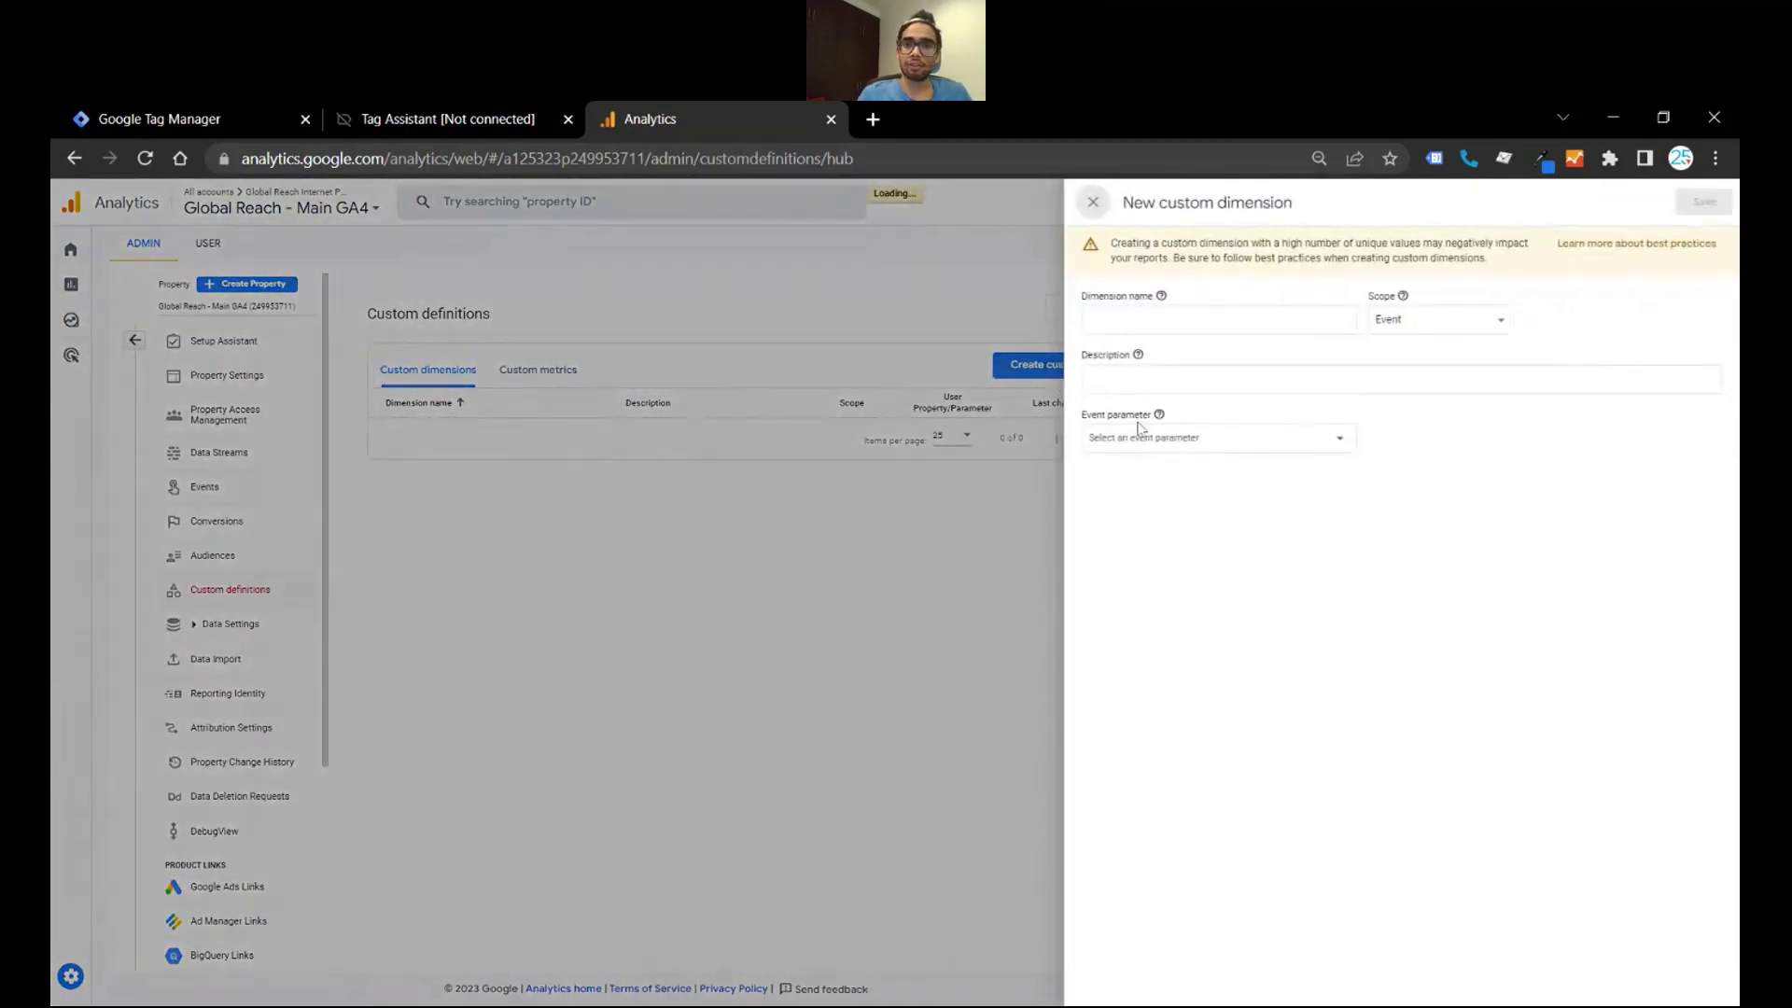
click(1153, 439)
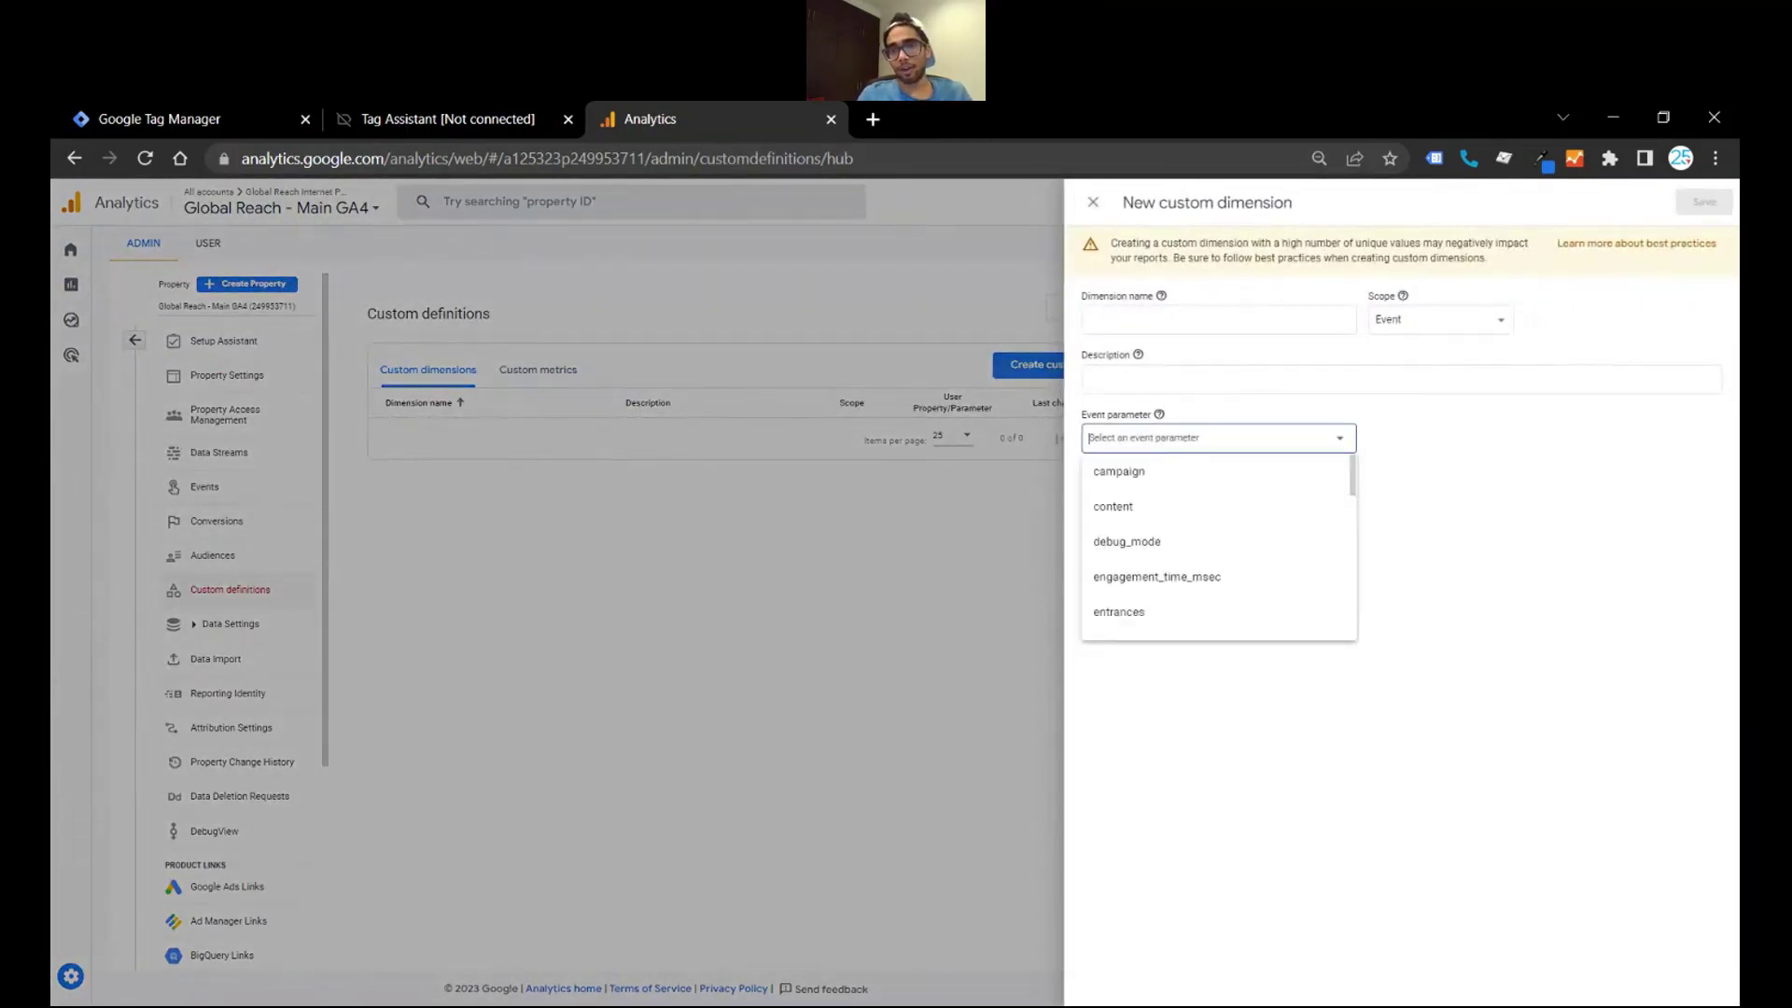
Step: Switch to Google Tag Manager, sort the tags by most recent edit and open "Youtube Video - Tag" to check its event parameter name
click(216, 117)
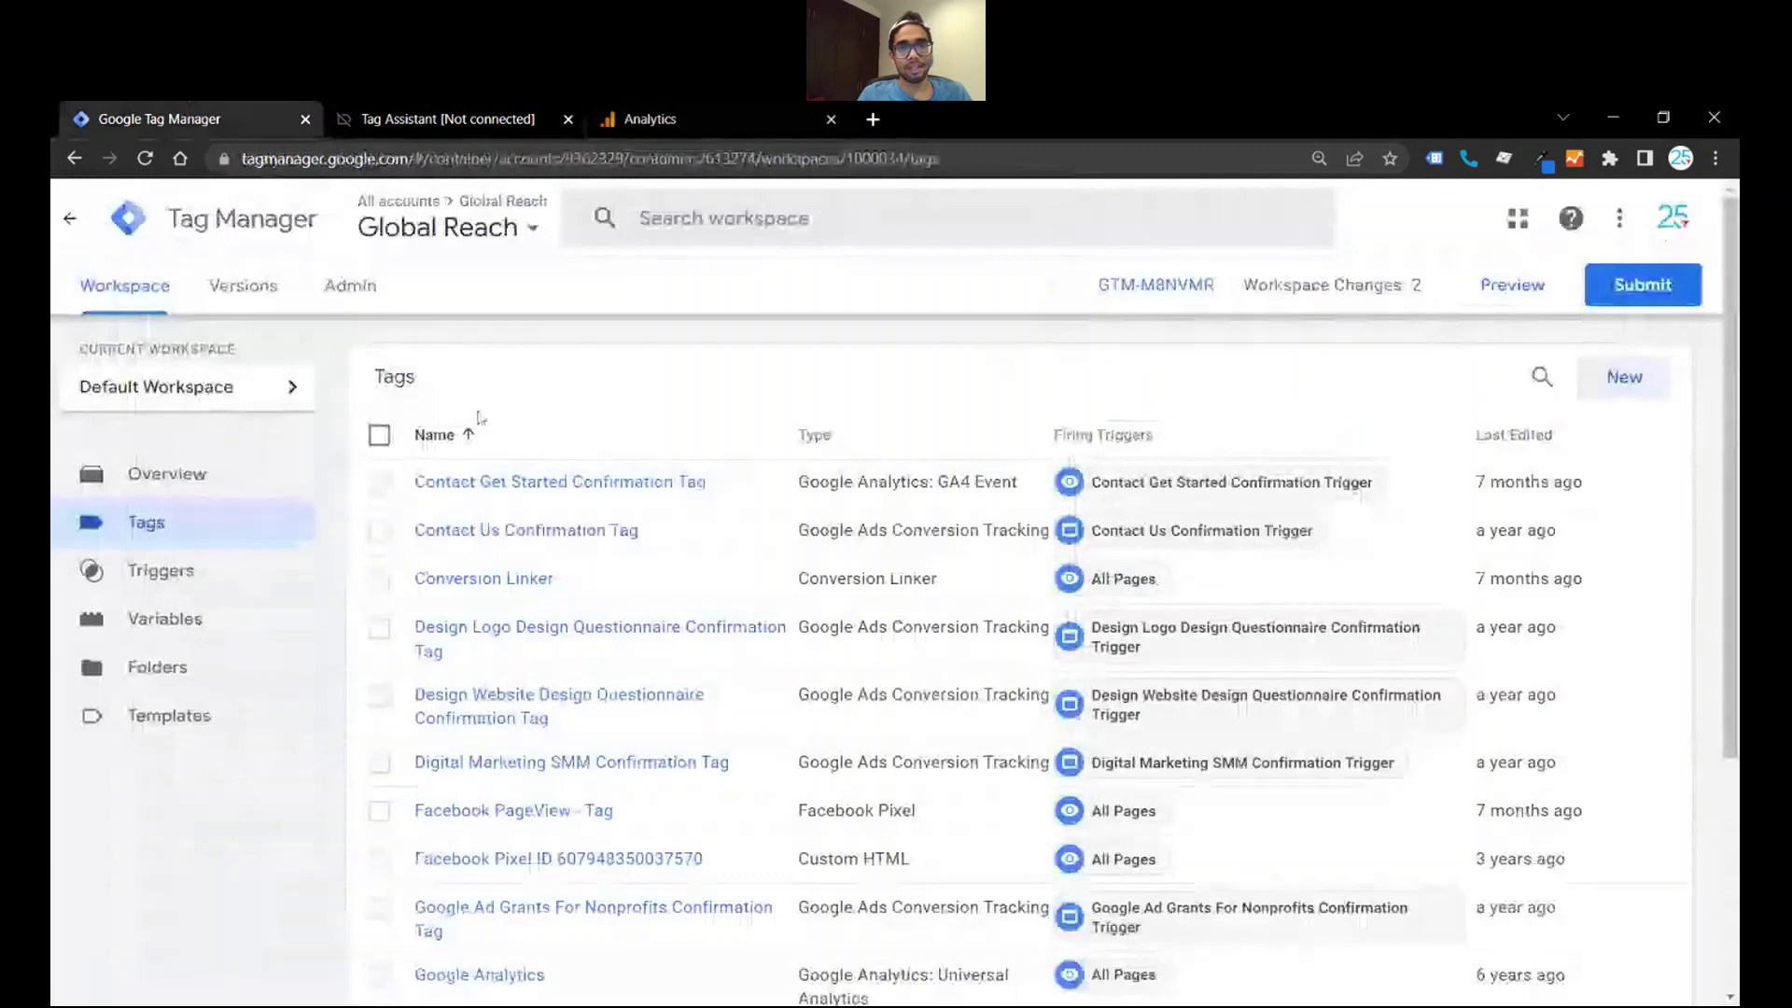
click(1512, 436)
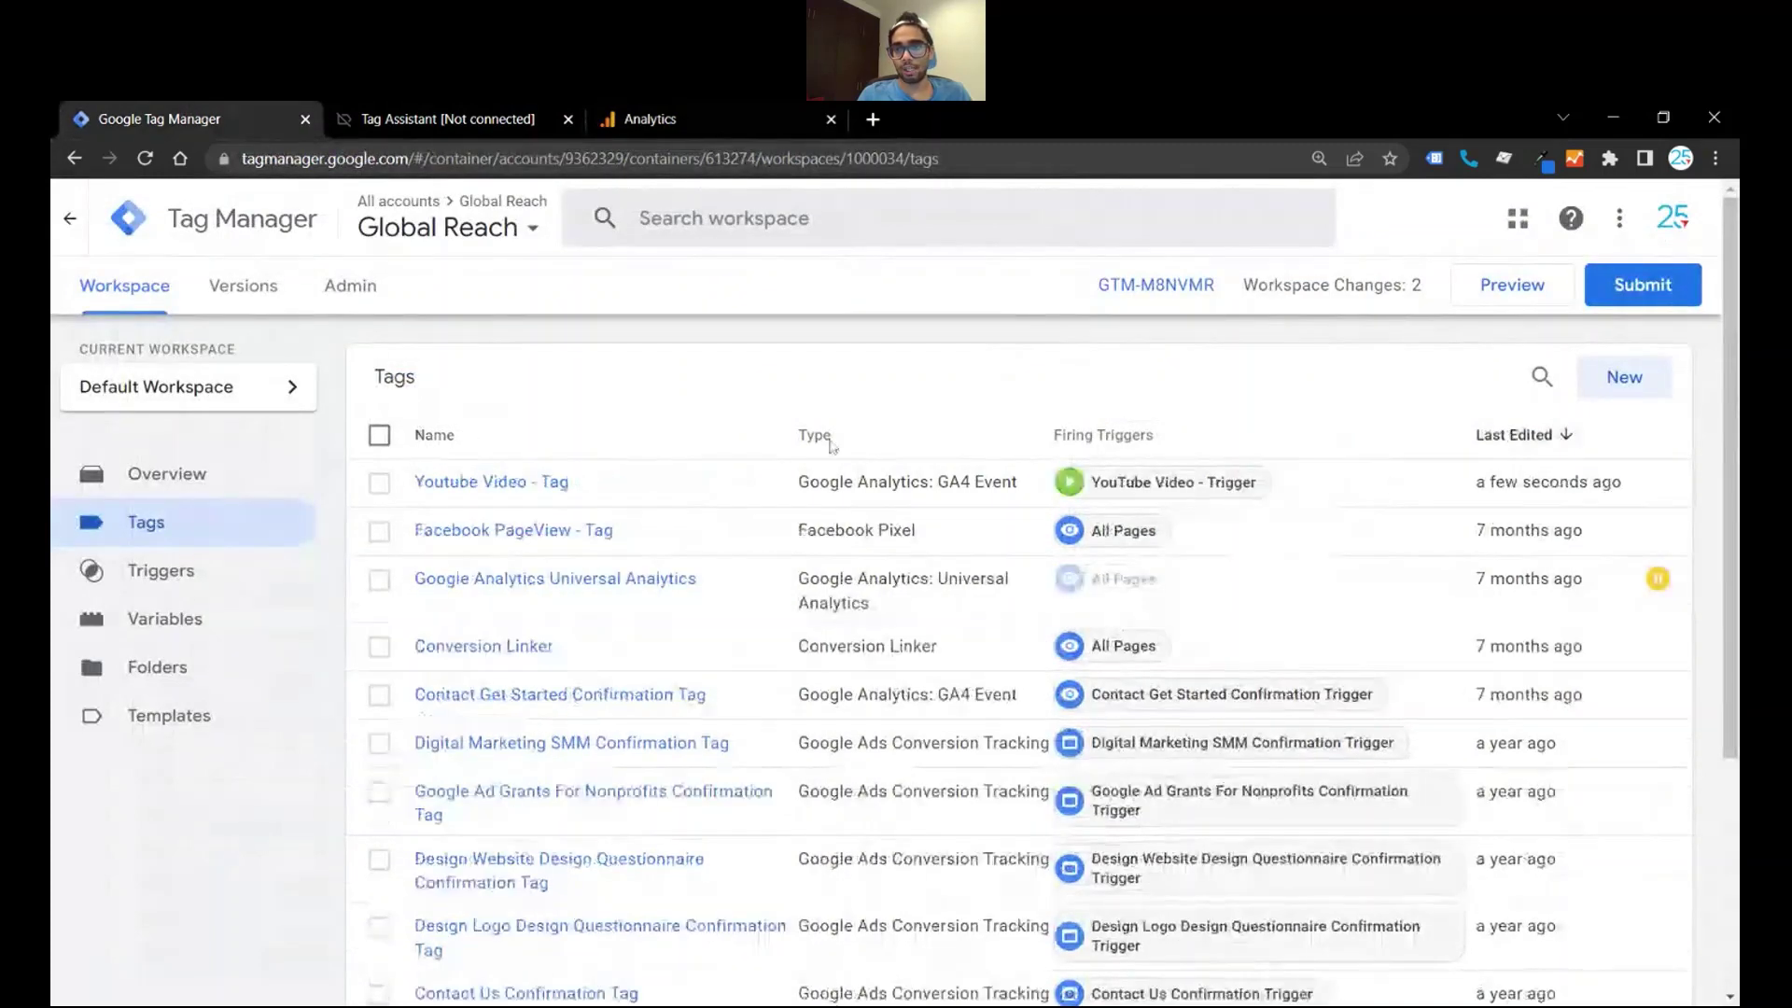
click(509, 480)
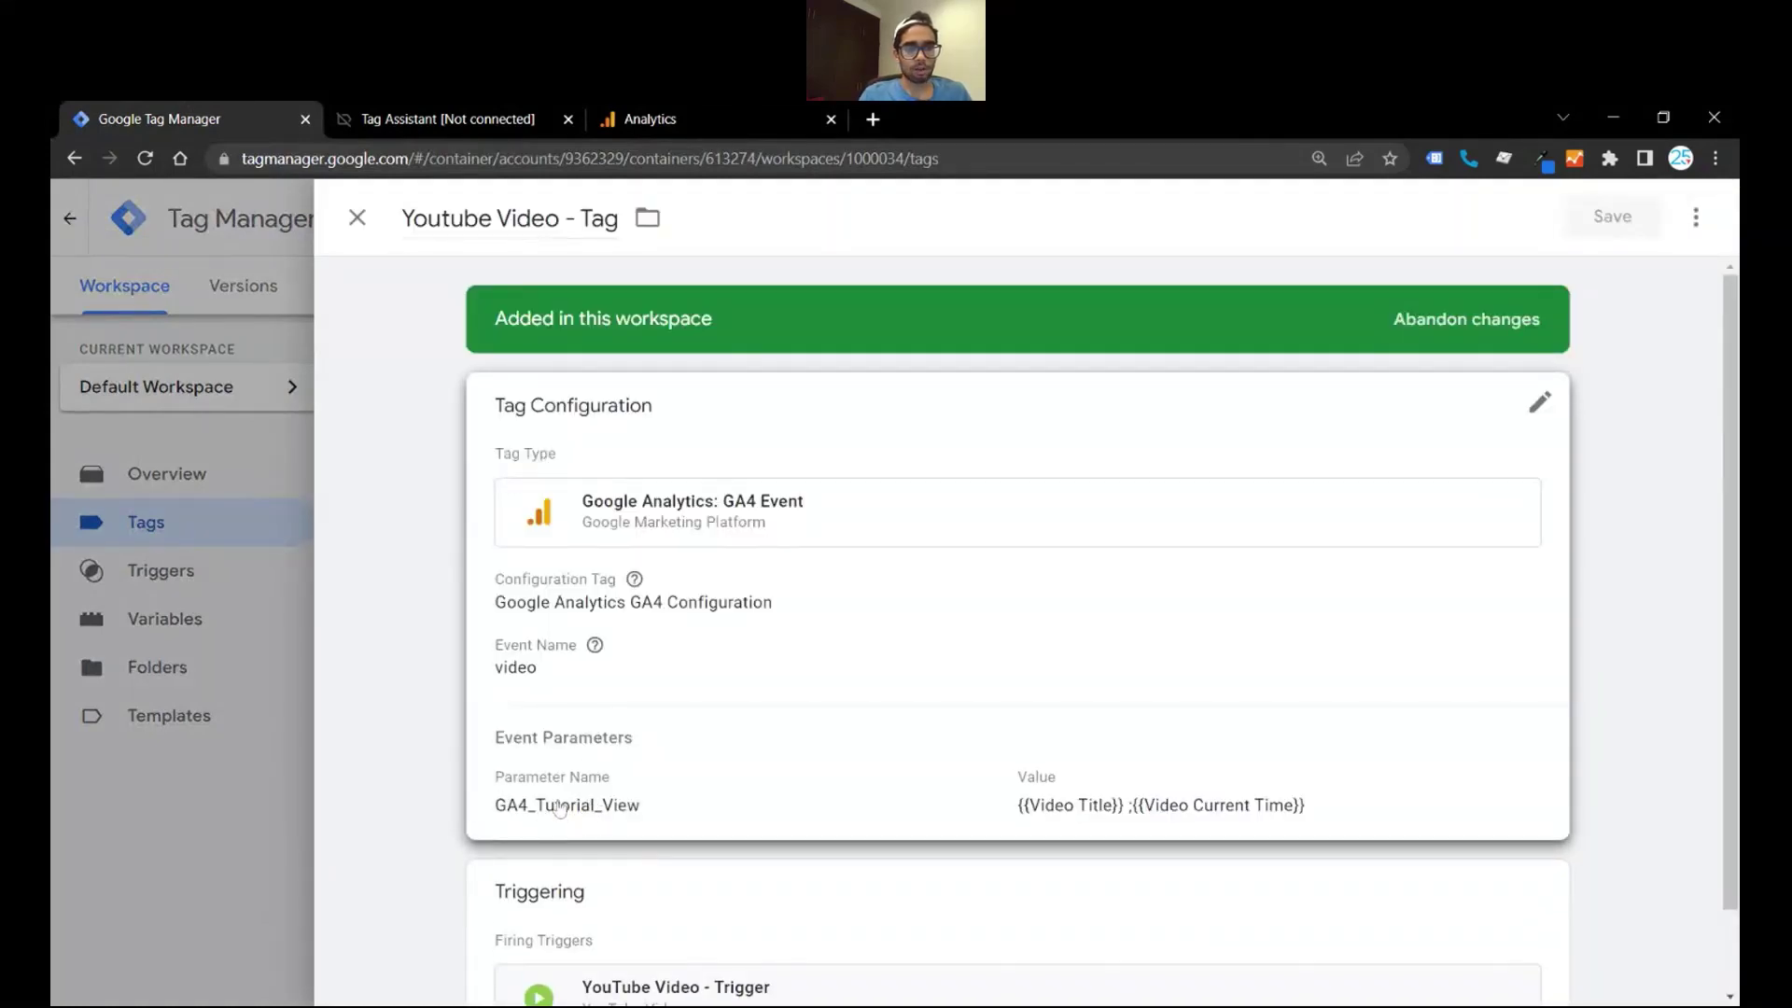
Step: Switch back to Google Analytics and choose content as the new custom dimension's event parameter
click(651, 119)
scroll(1155, 613, down, 3)
scroll(1156, 613, down, 3)
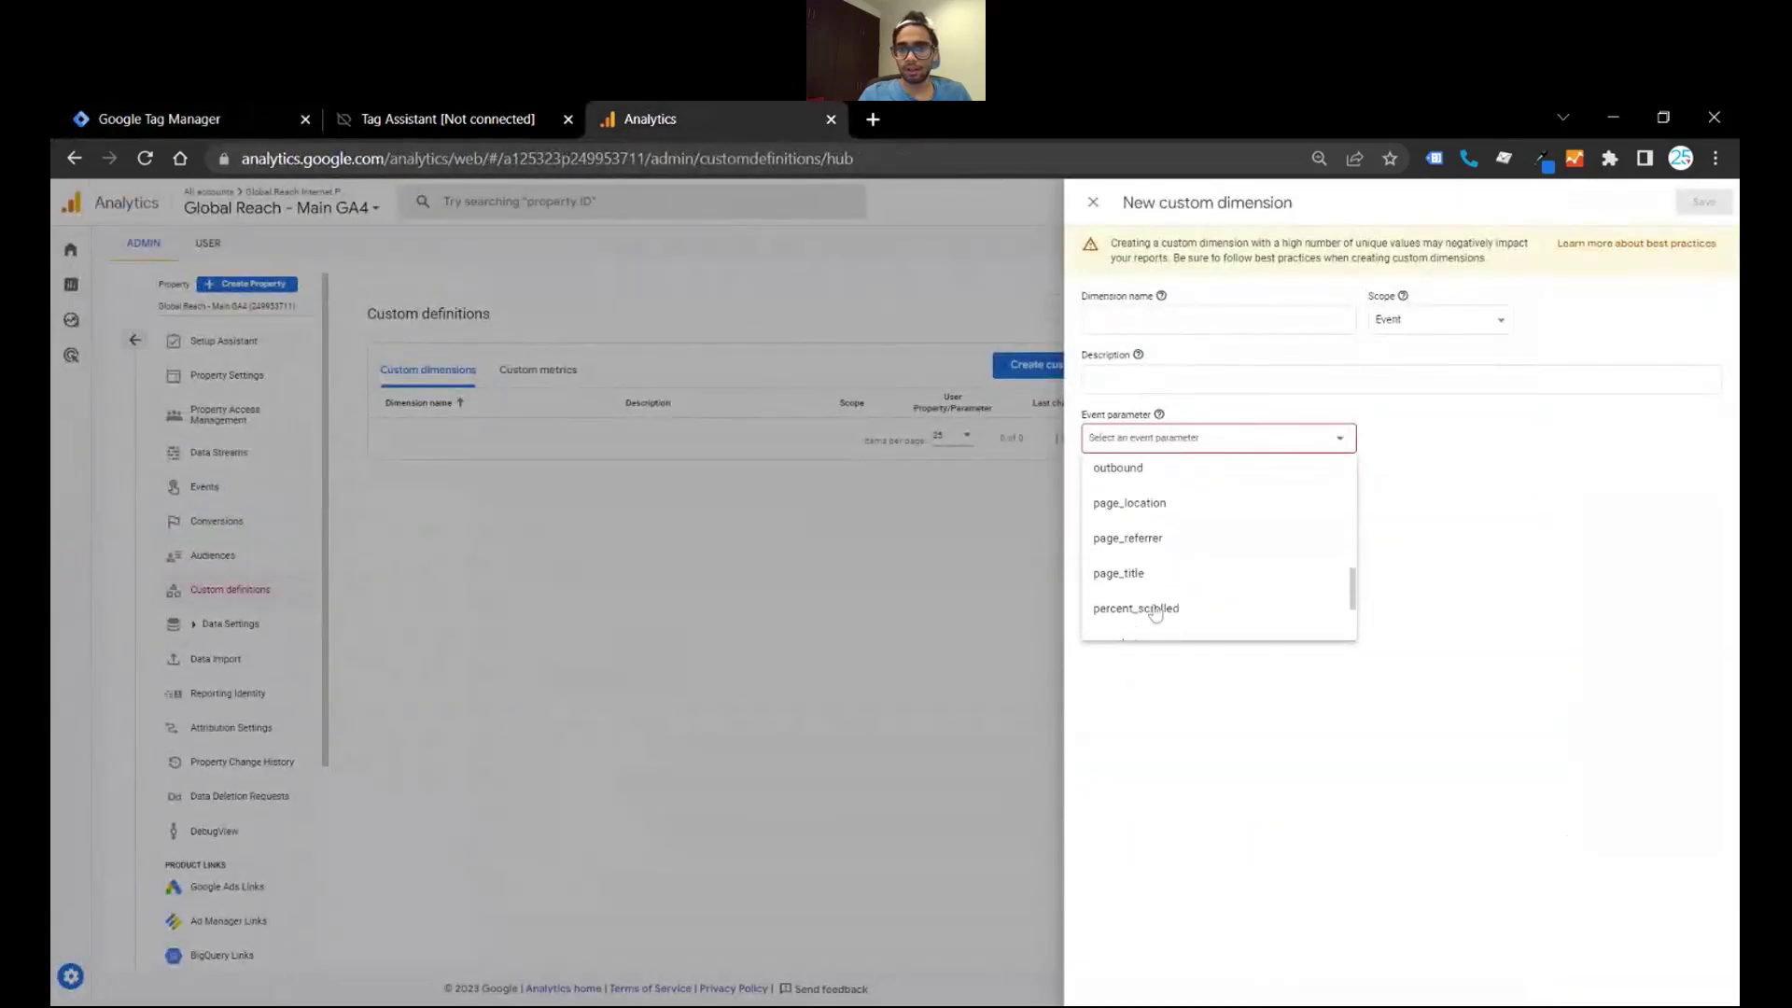
scroll(1156, 614, down, 1)
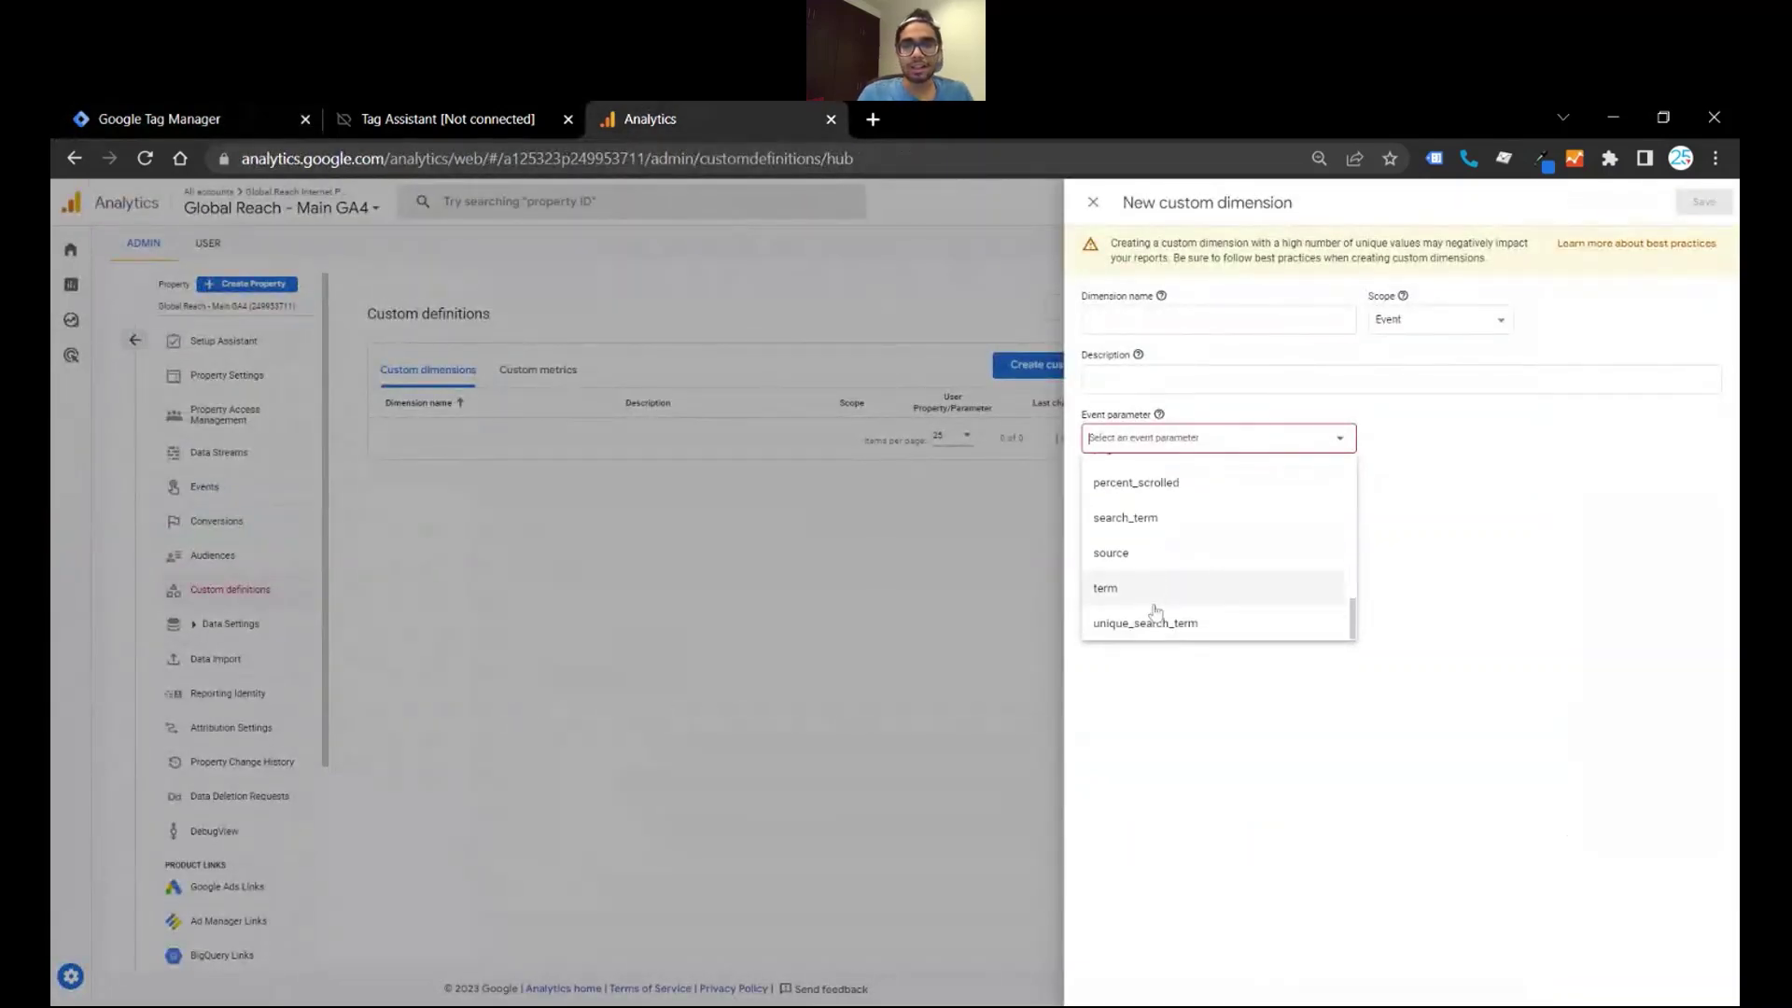
scroll(1159, 591, up, 4)
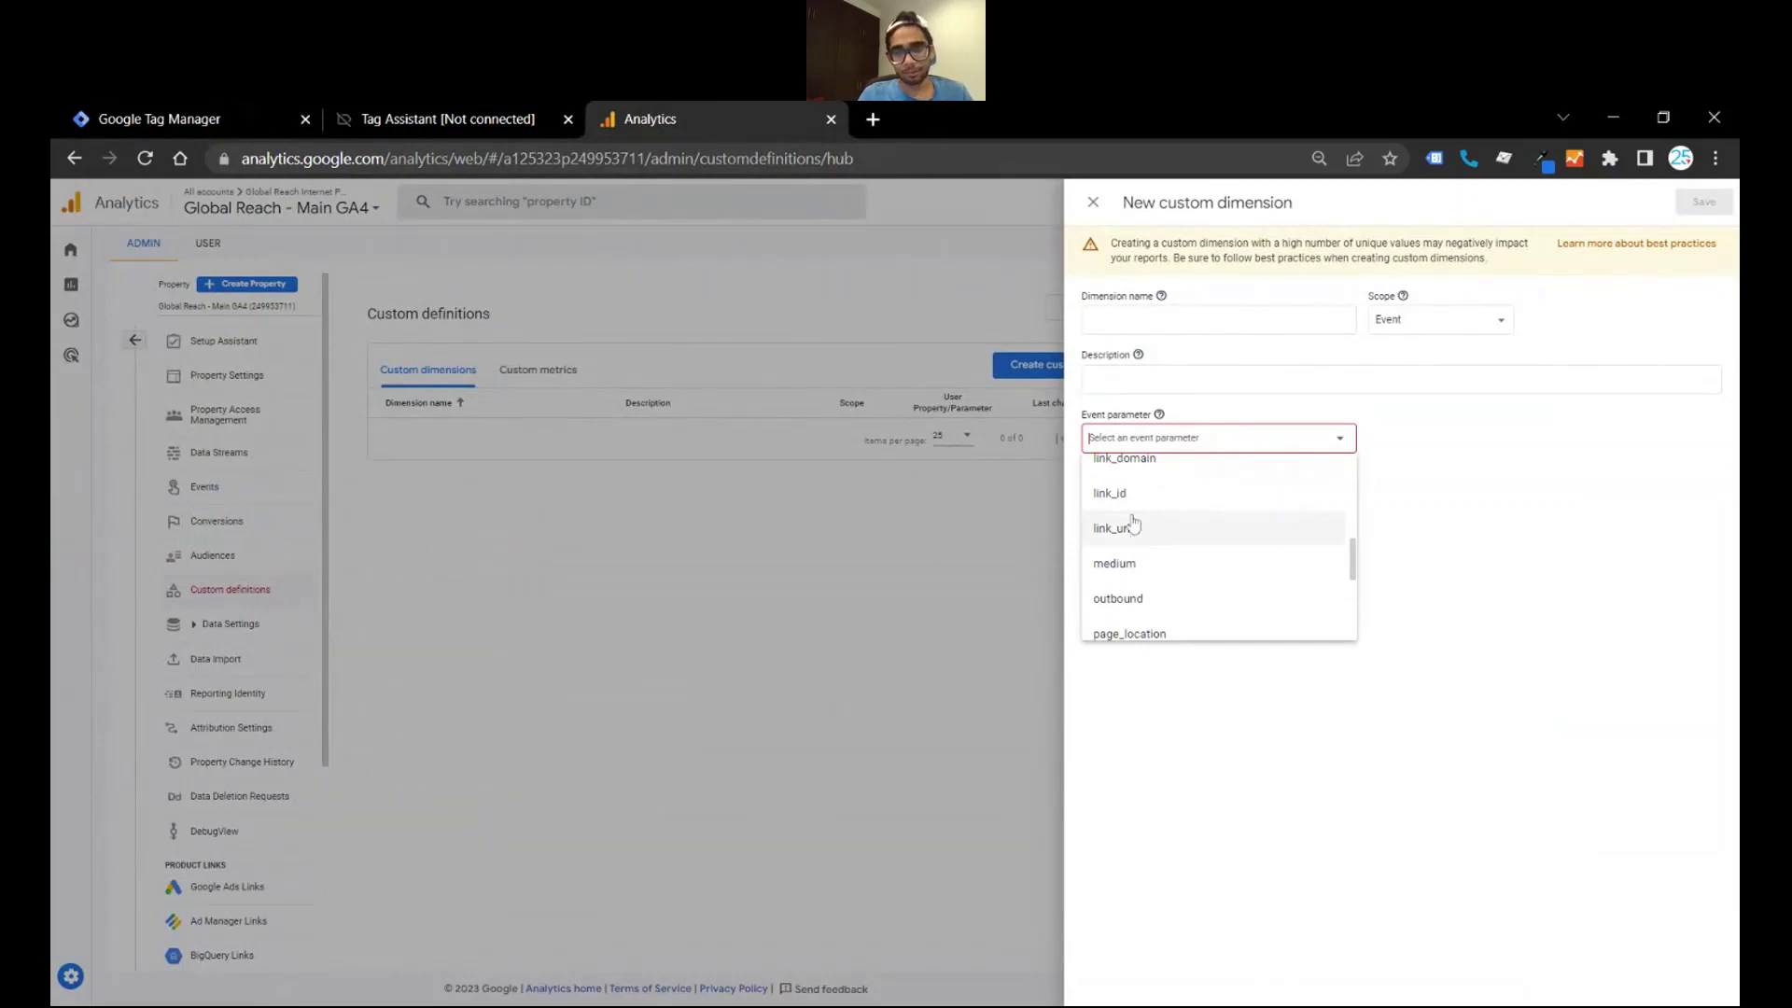
scroll(1141, 530, up, 3)
click(1157, 511)
Step: Name the new custom dimension "Google Analytics 4 Tutorial View"
click(1130, 318)
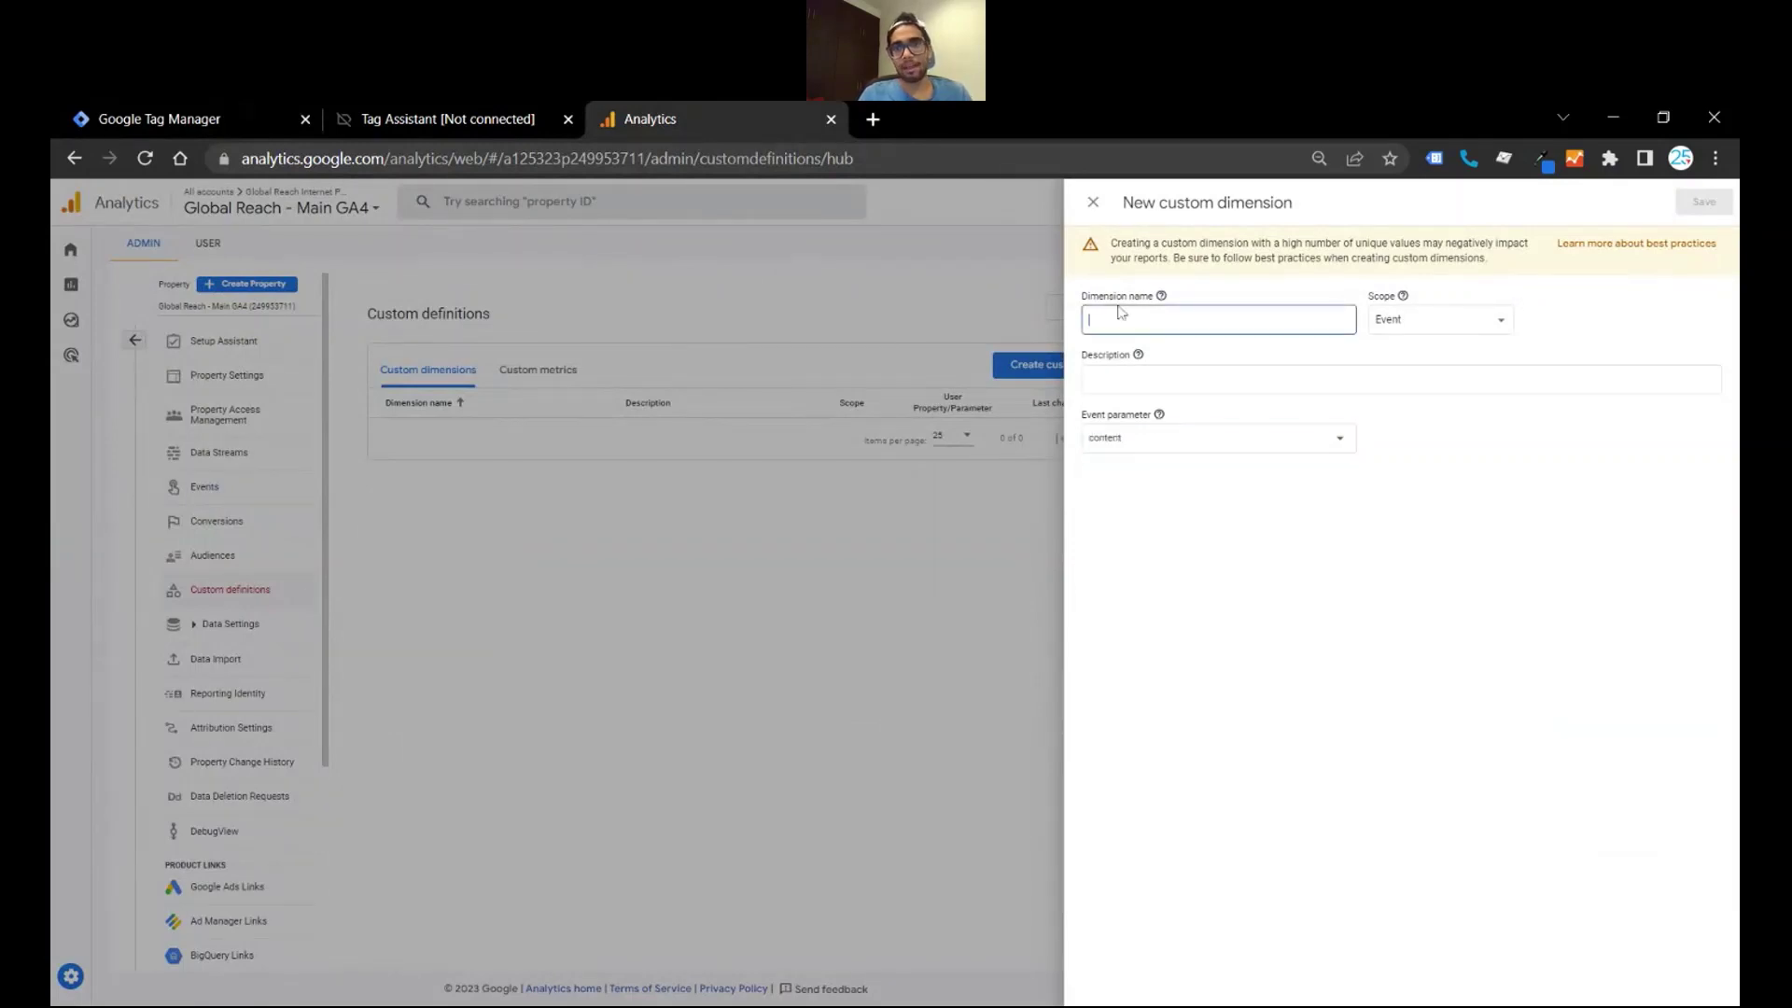
text(G)
key(BackSpace)
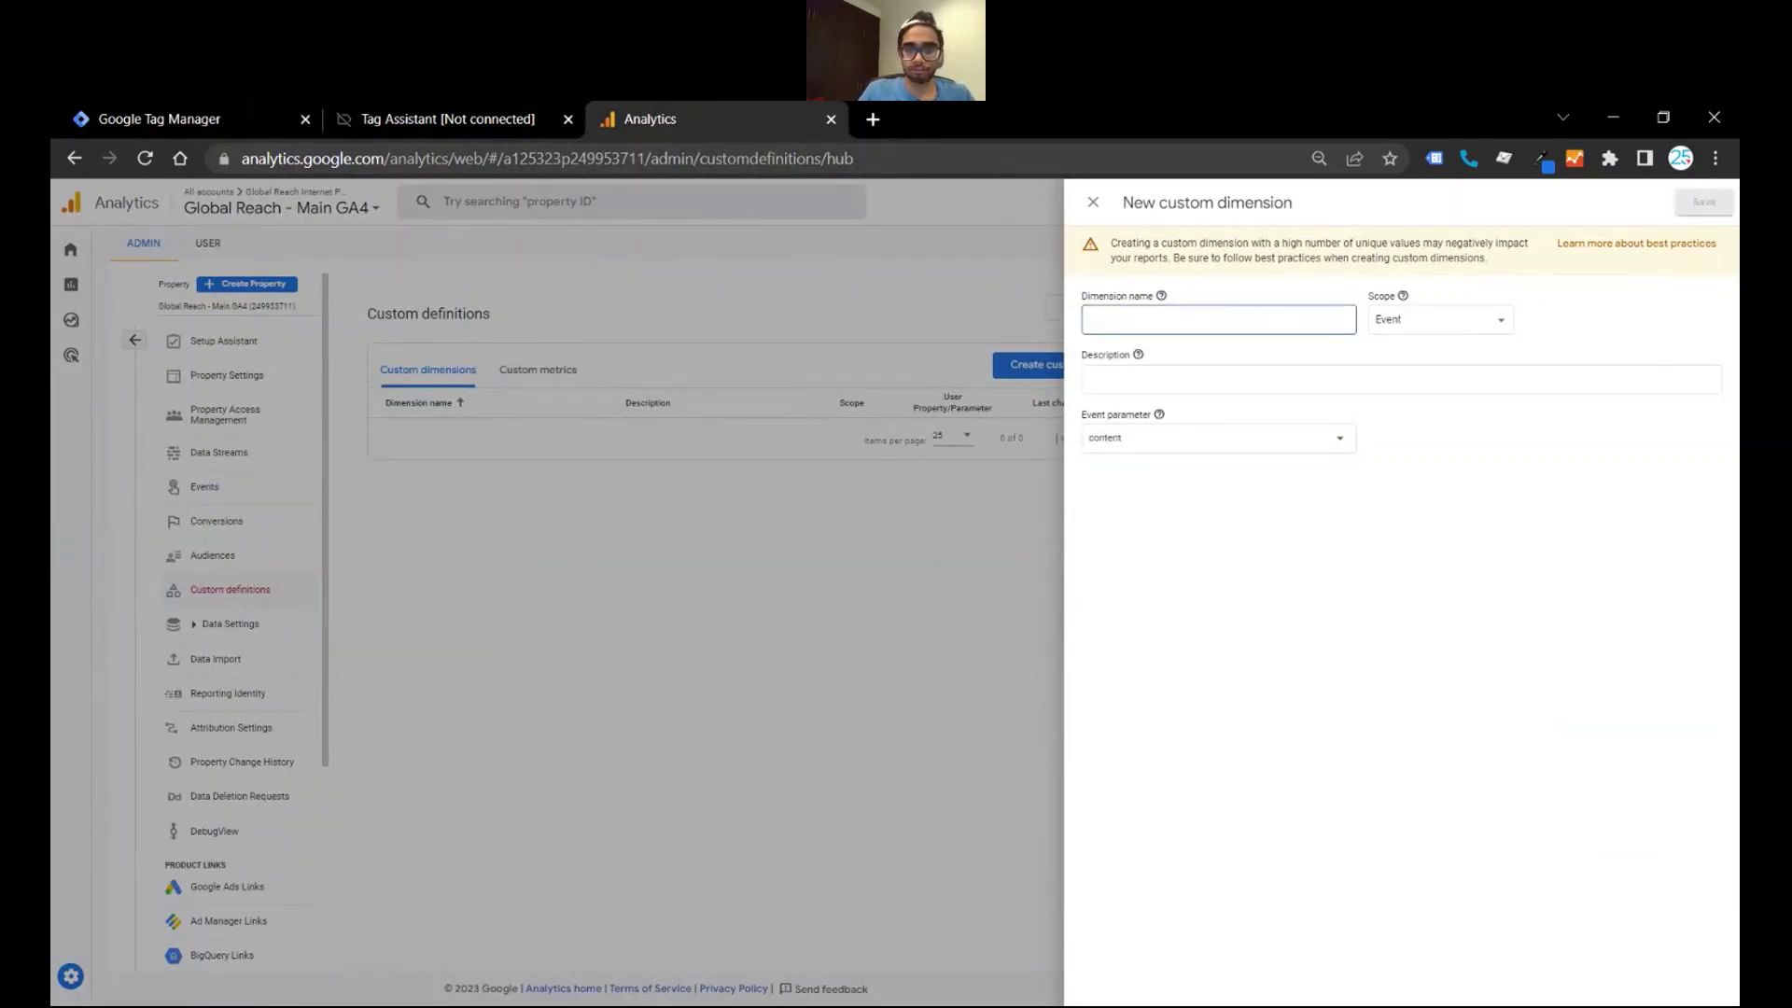
text(Google Analytics 4 Tutorial View)
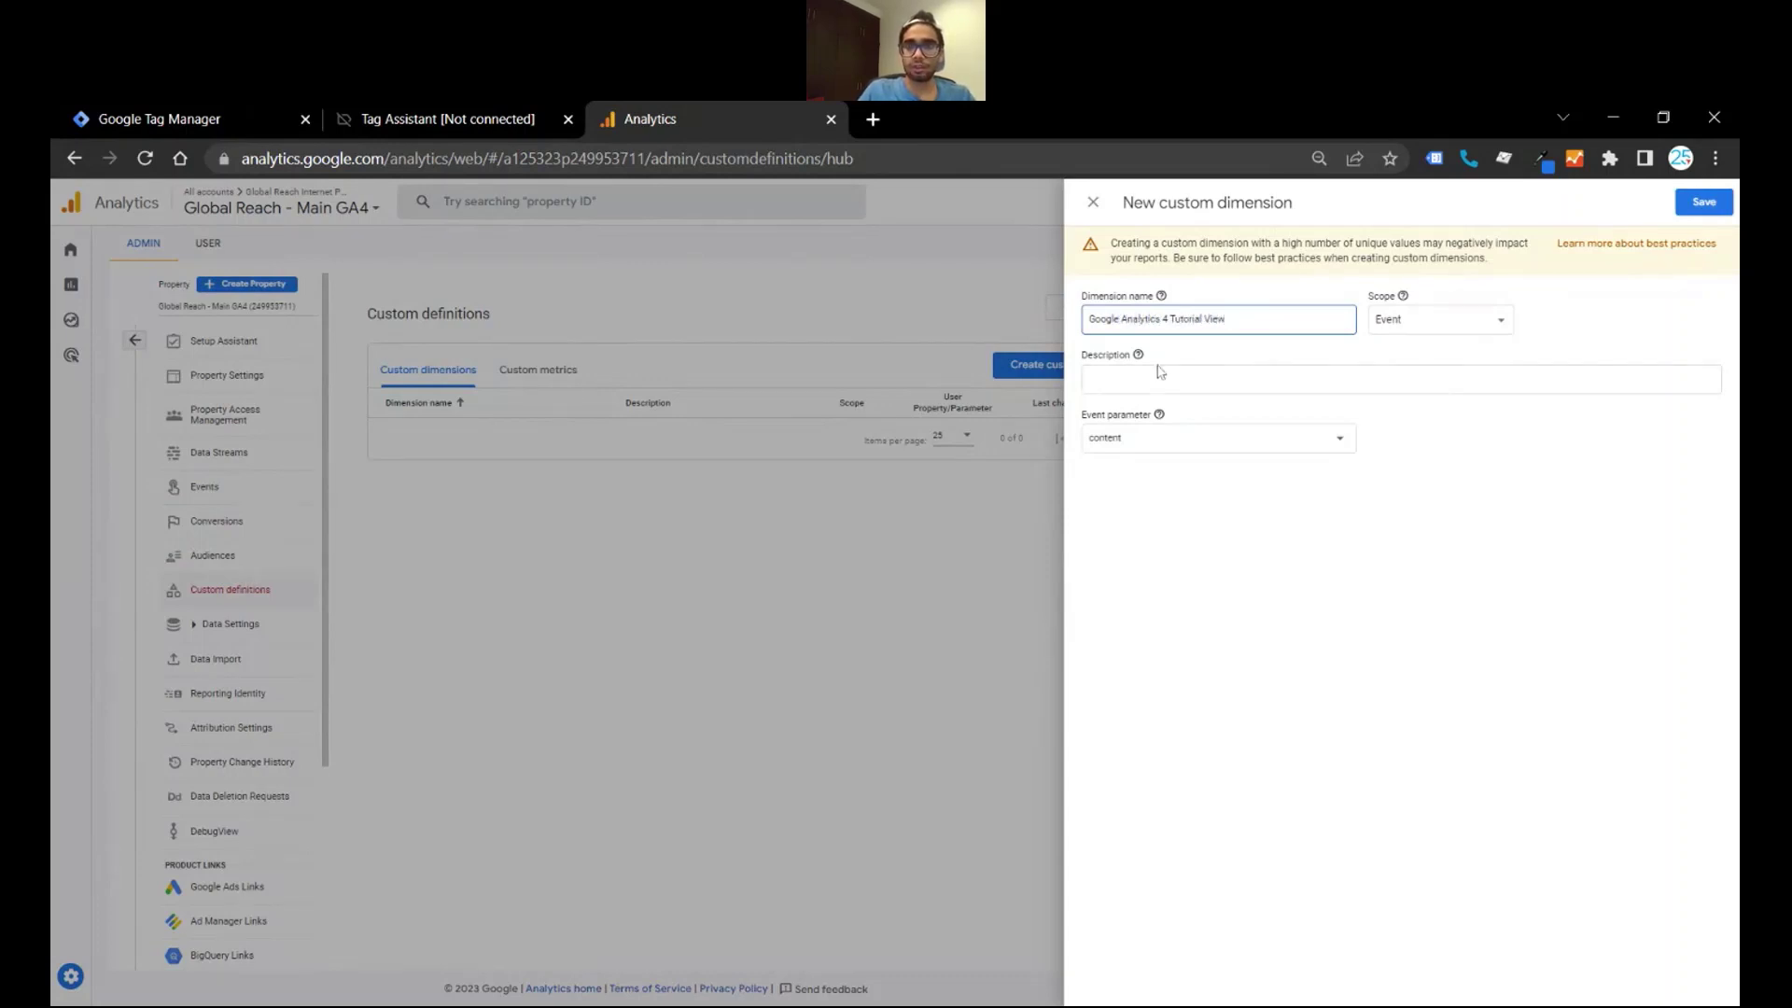
Step: Describe the custom dimension as "Measures the watchtime that a tutorial video was watched for on the website" and save it
click(1158, 375)
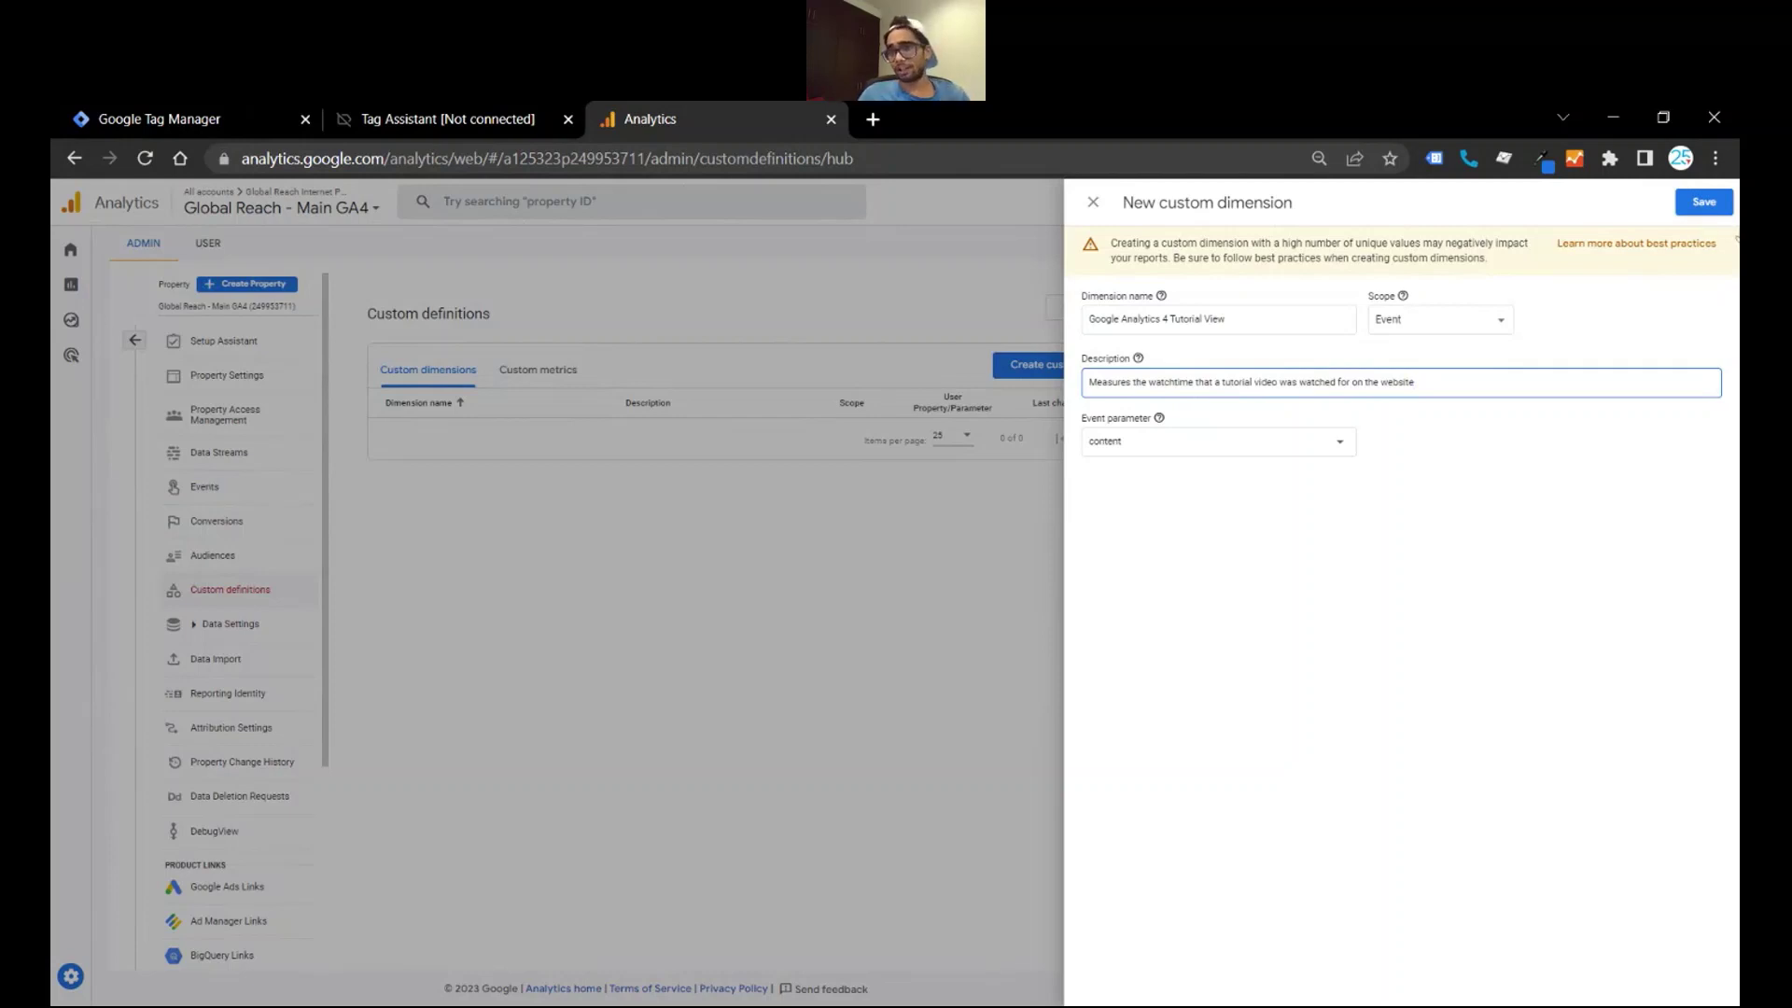
click(1702, 203)
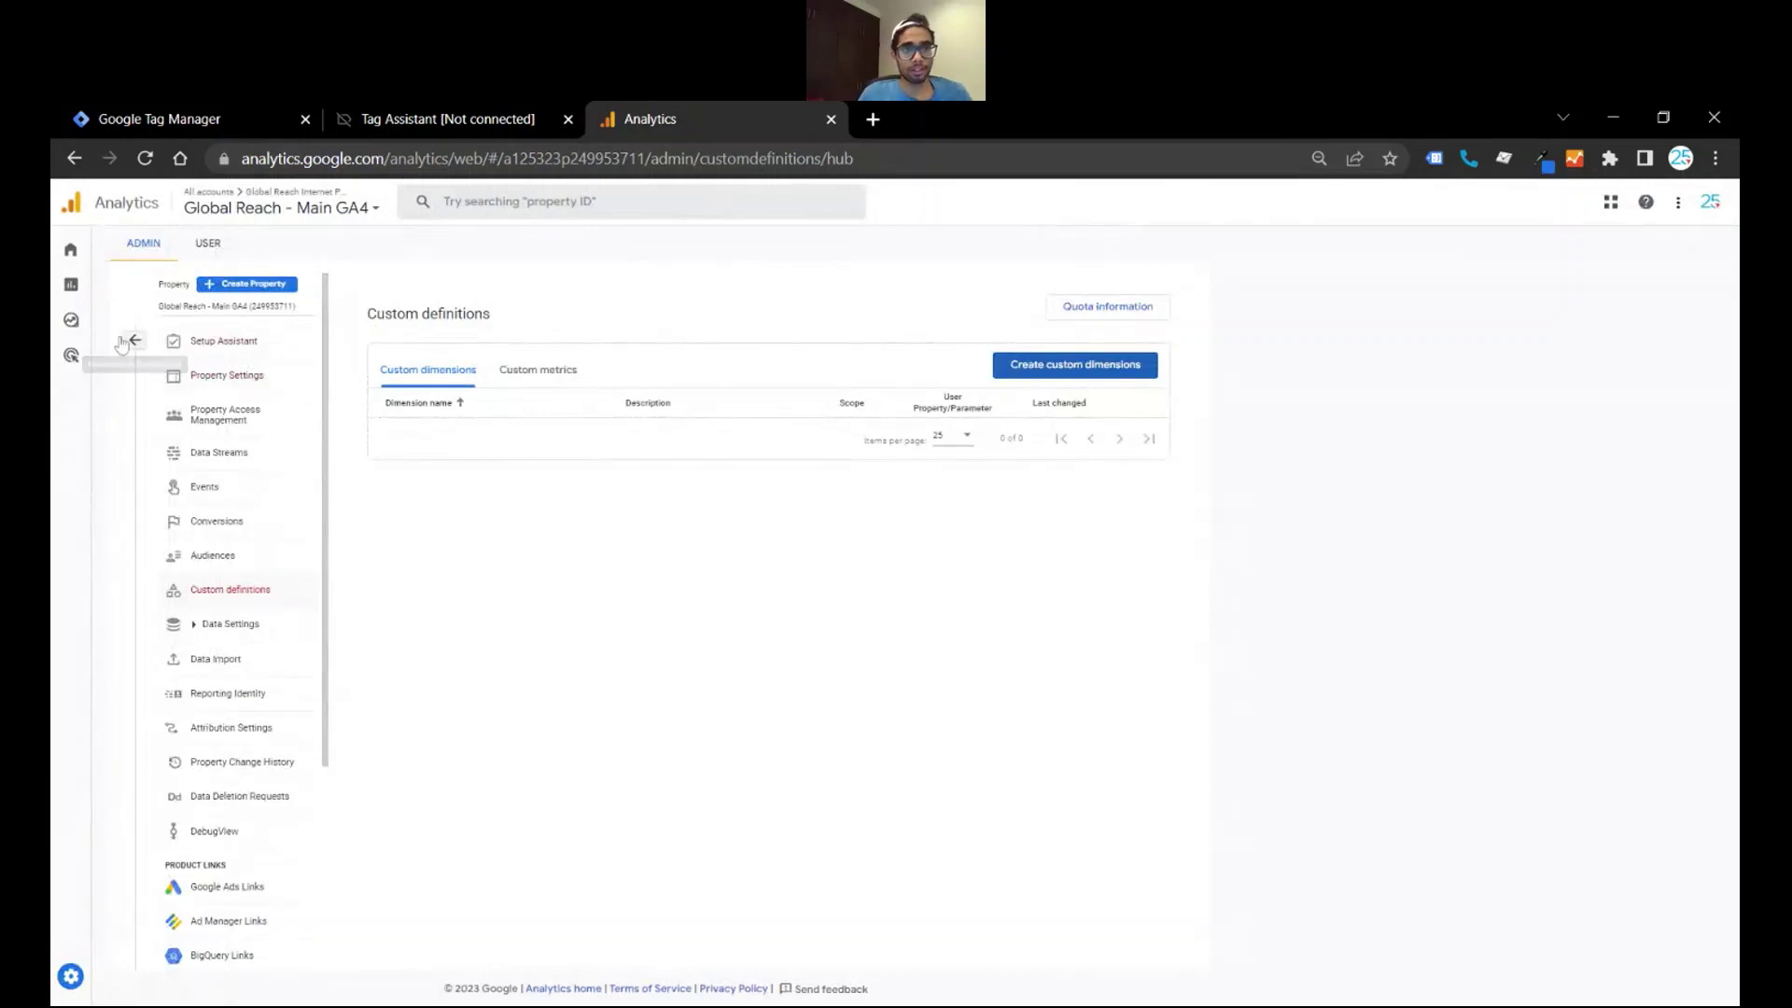
Step: Open the Engagement Events report for the Global Reach - Main GA4 property and look through its list of event names
click(75, 292)
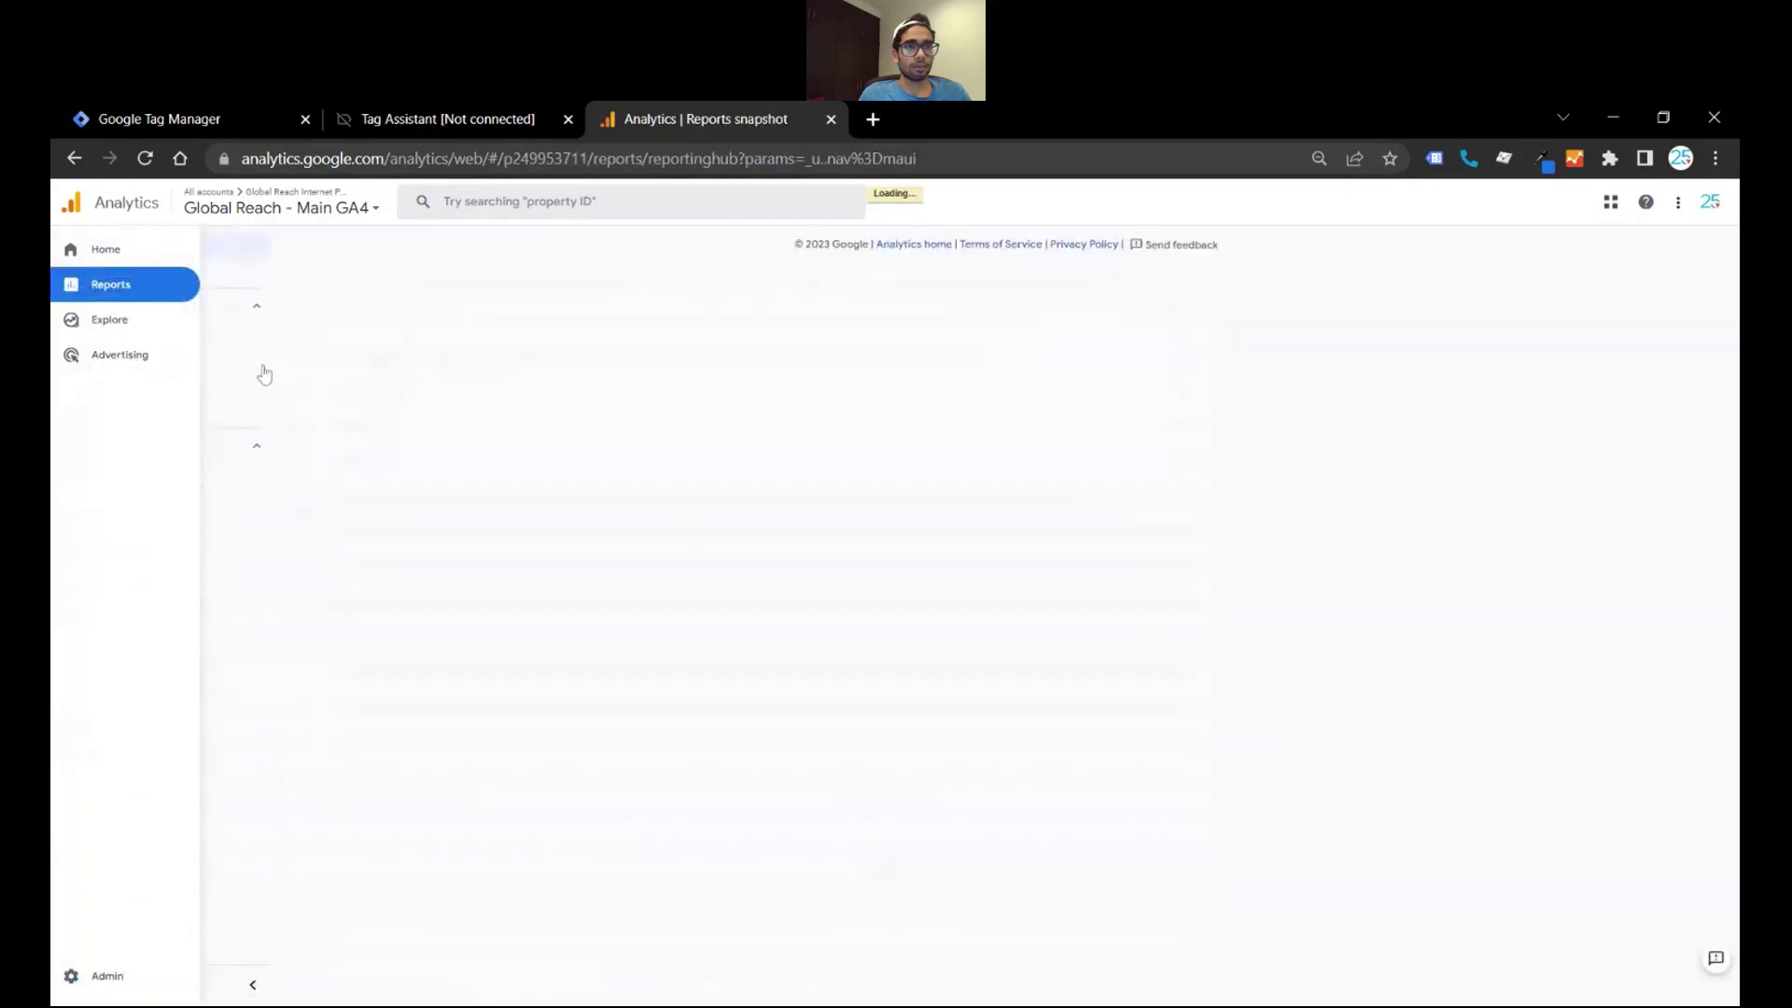
click(172, 362)
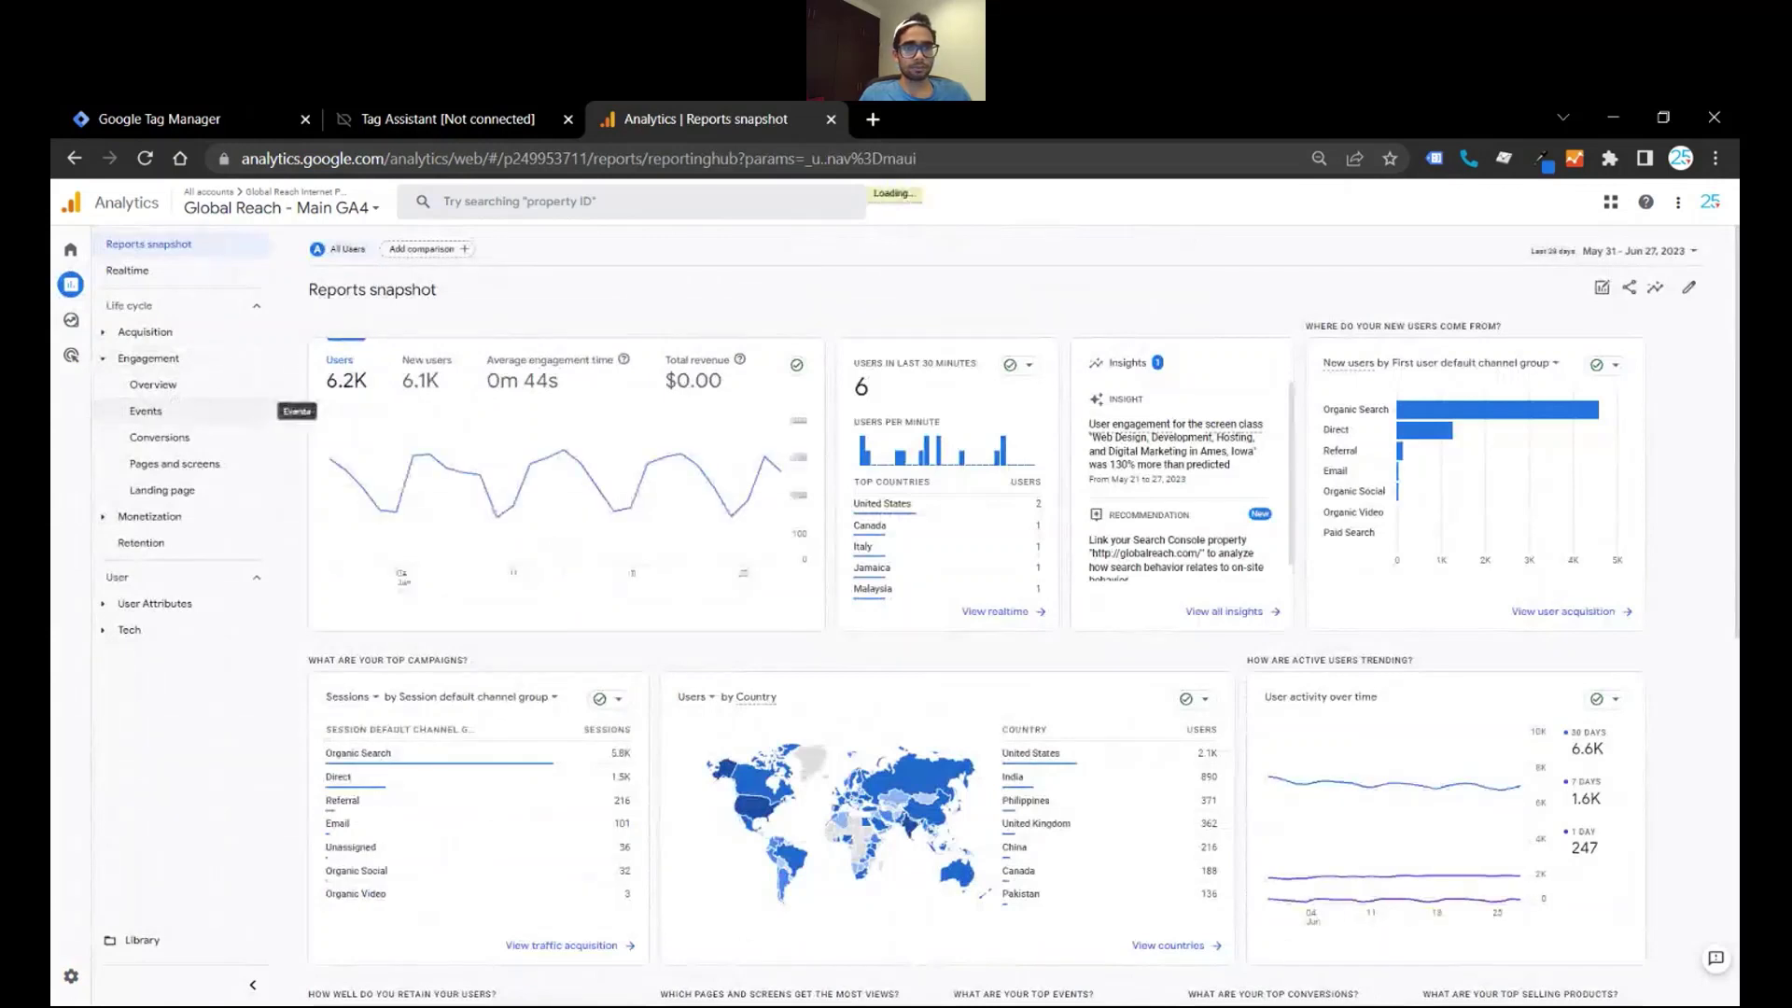
click(146, 411)
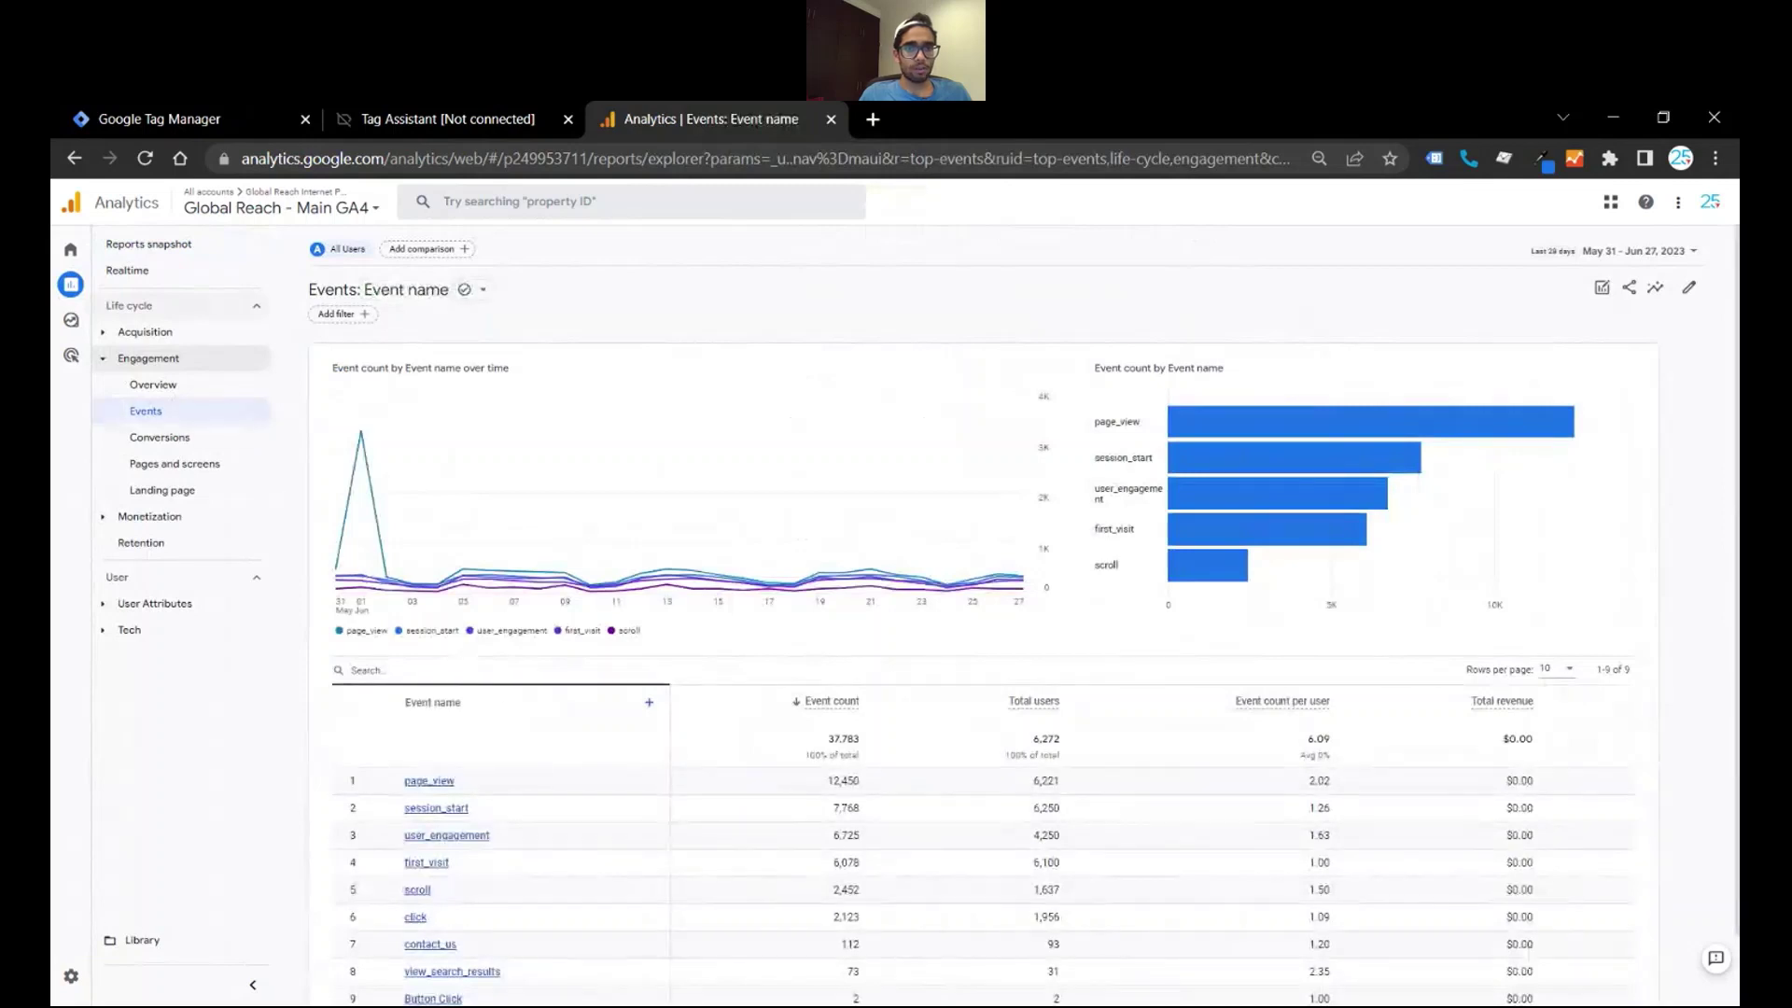
scroll(446, 718, down, 2)
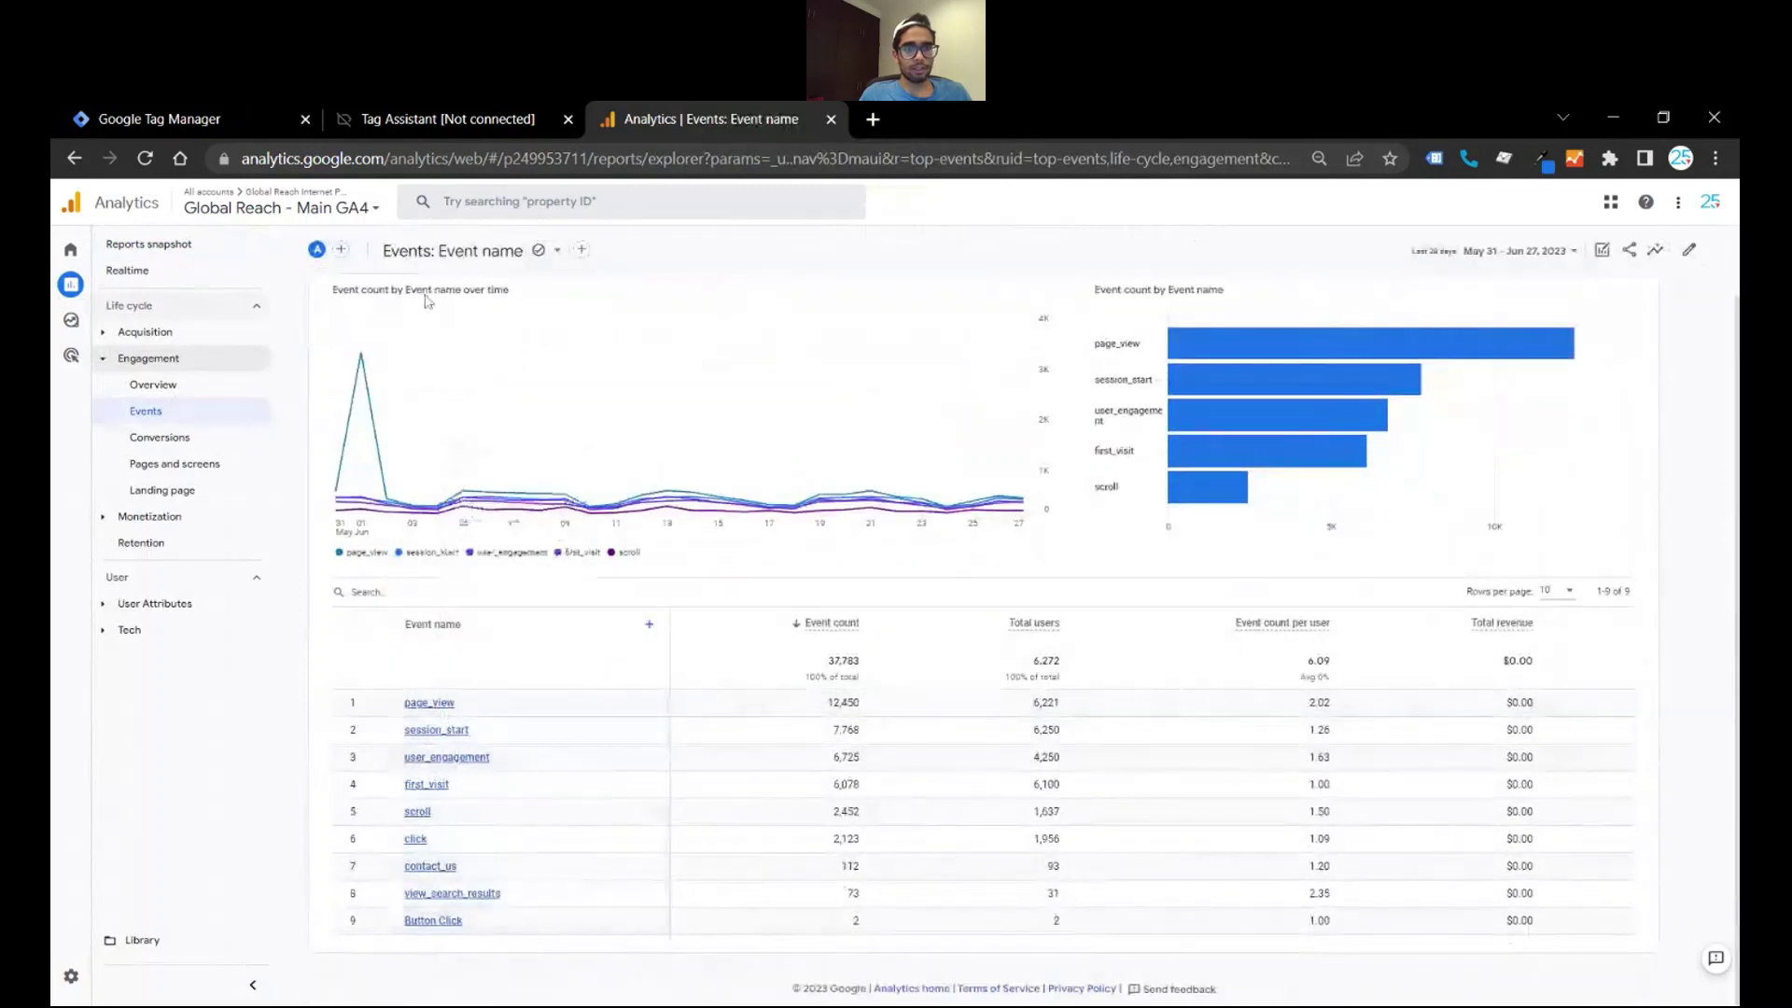
Step: Compare "Youtube Video - Tag" in Google Tag Manager with the Analytics Events report, and review the tag's event name, parameter and firing trigger
click(269, 109)
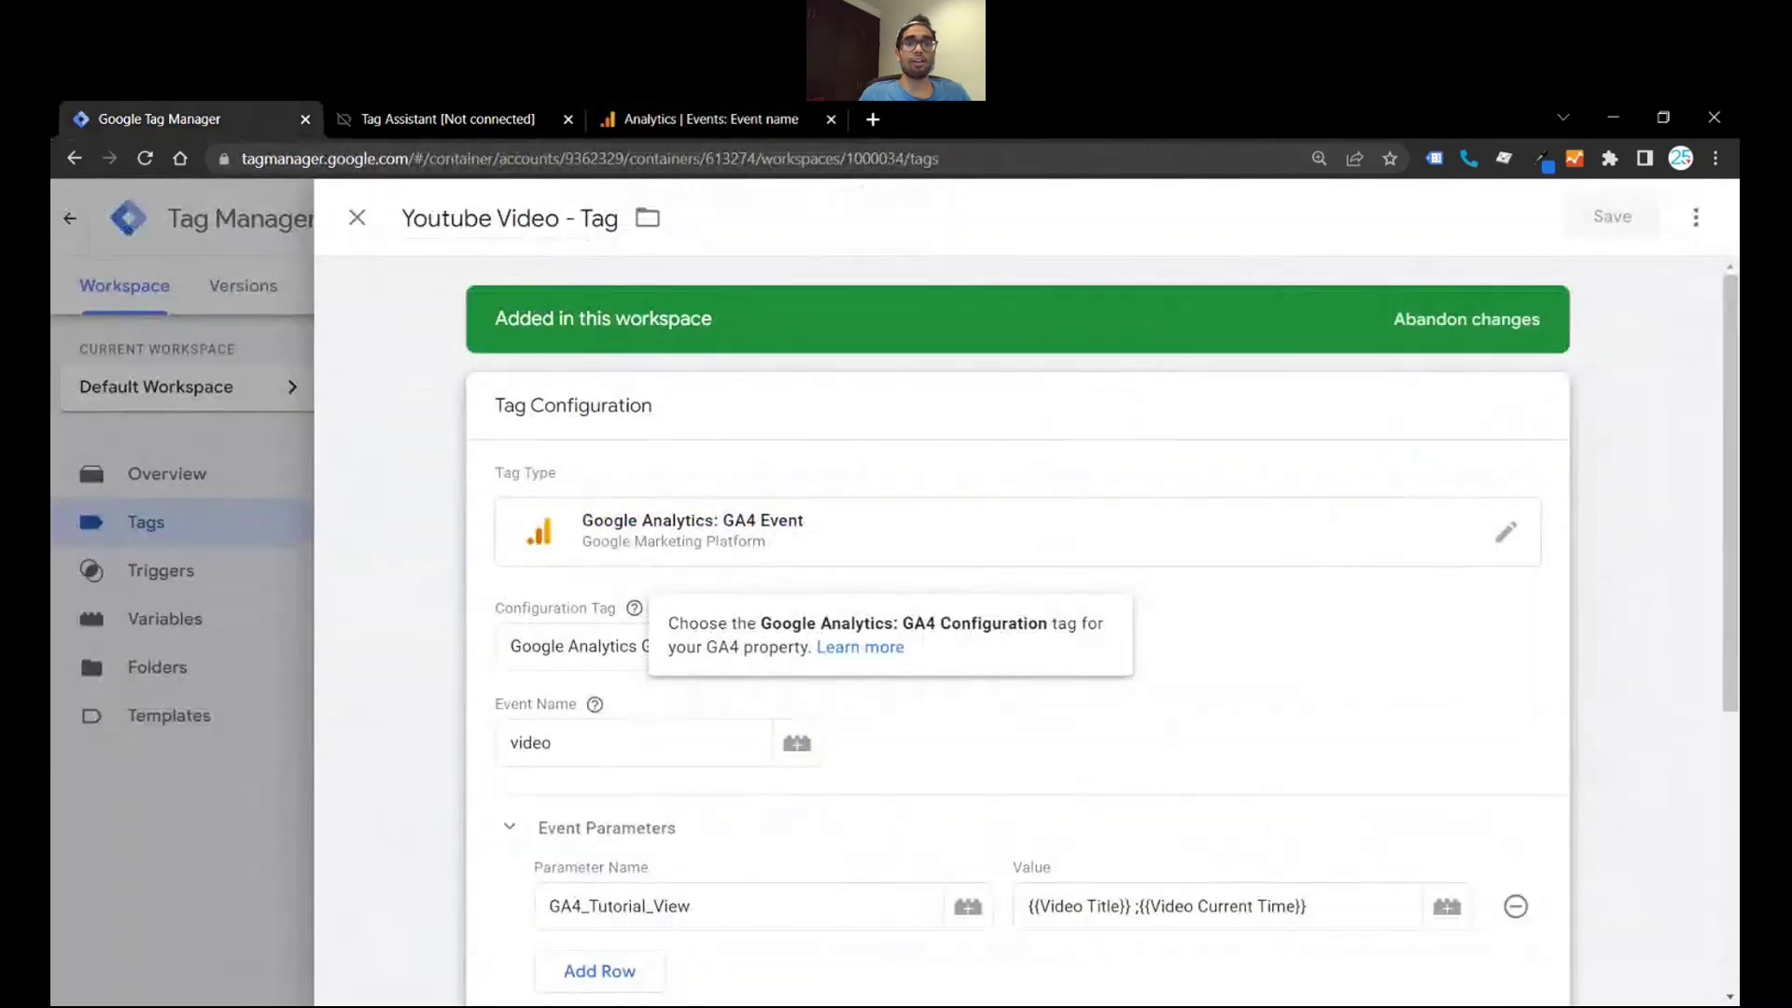
click(710, 119)
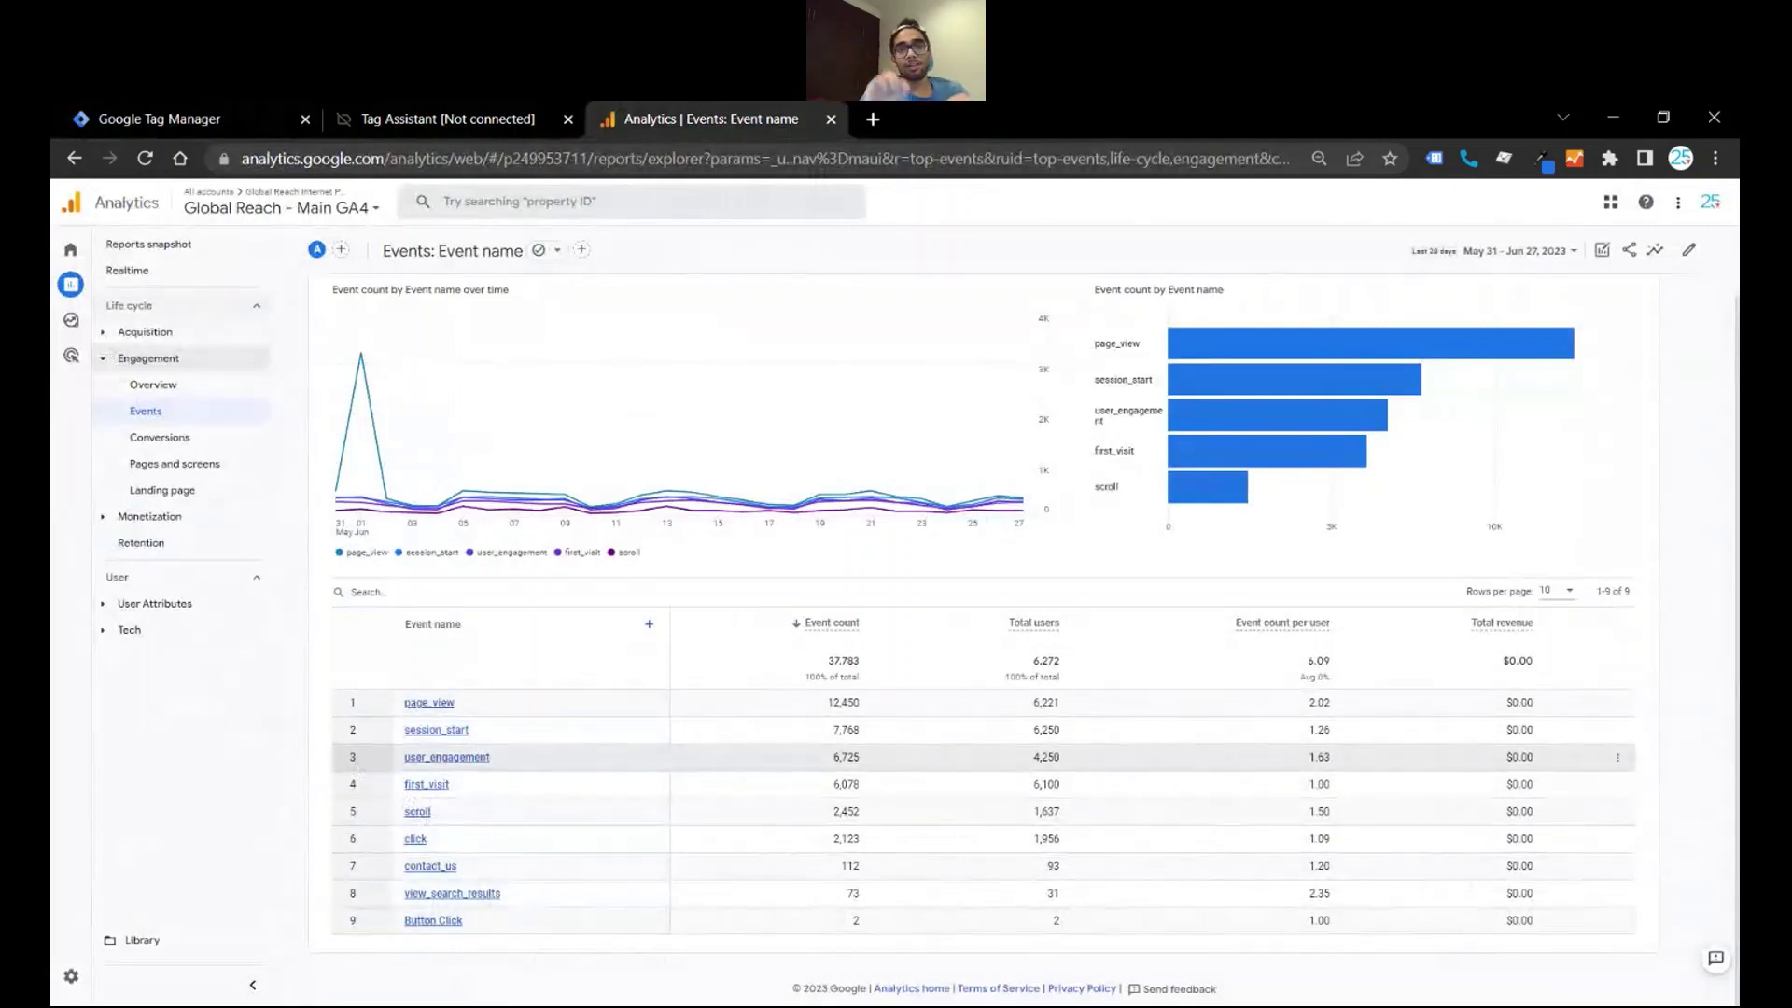
click(235, 110)
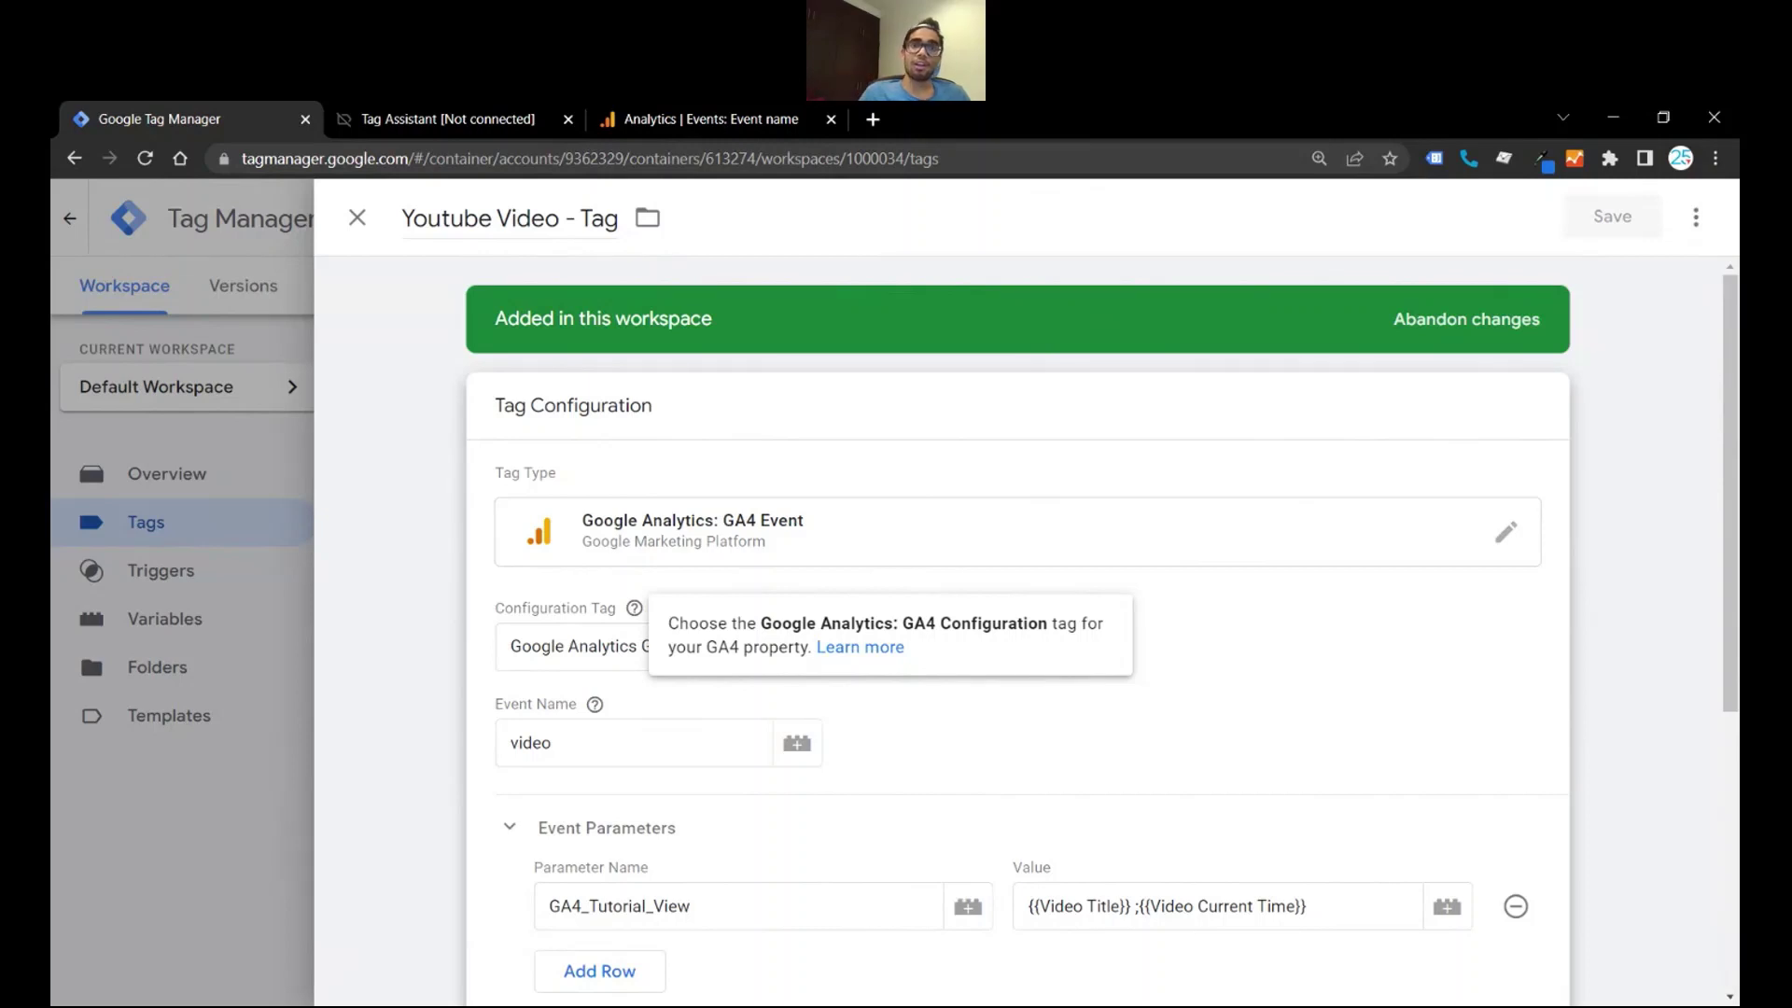
scroll(1204, 887, down, 5)
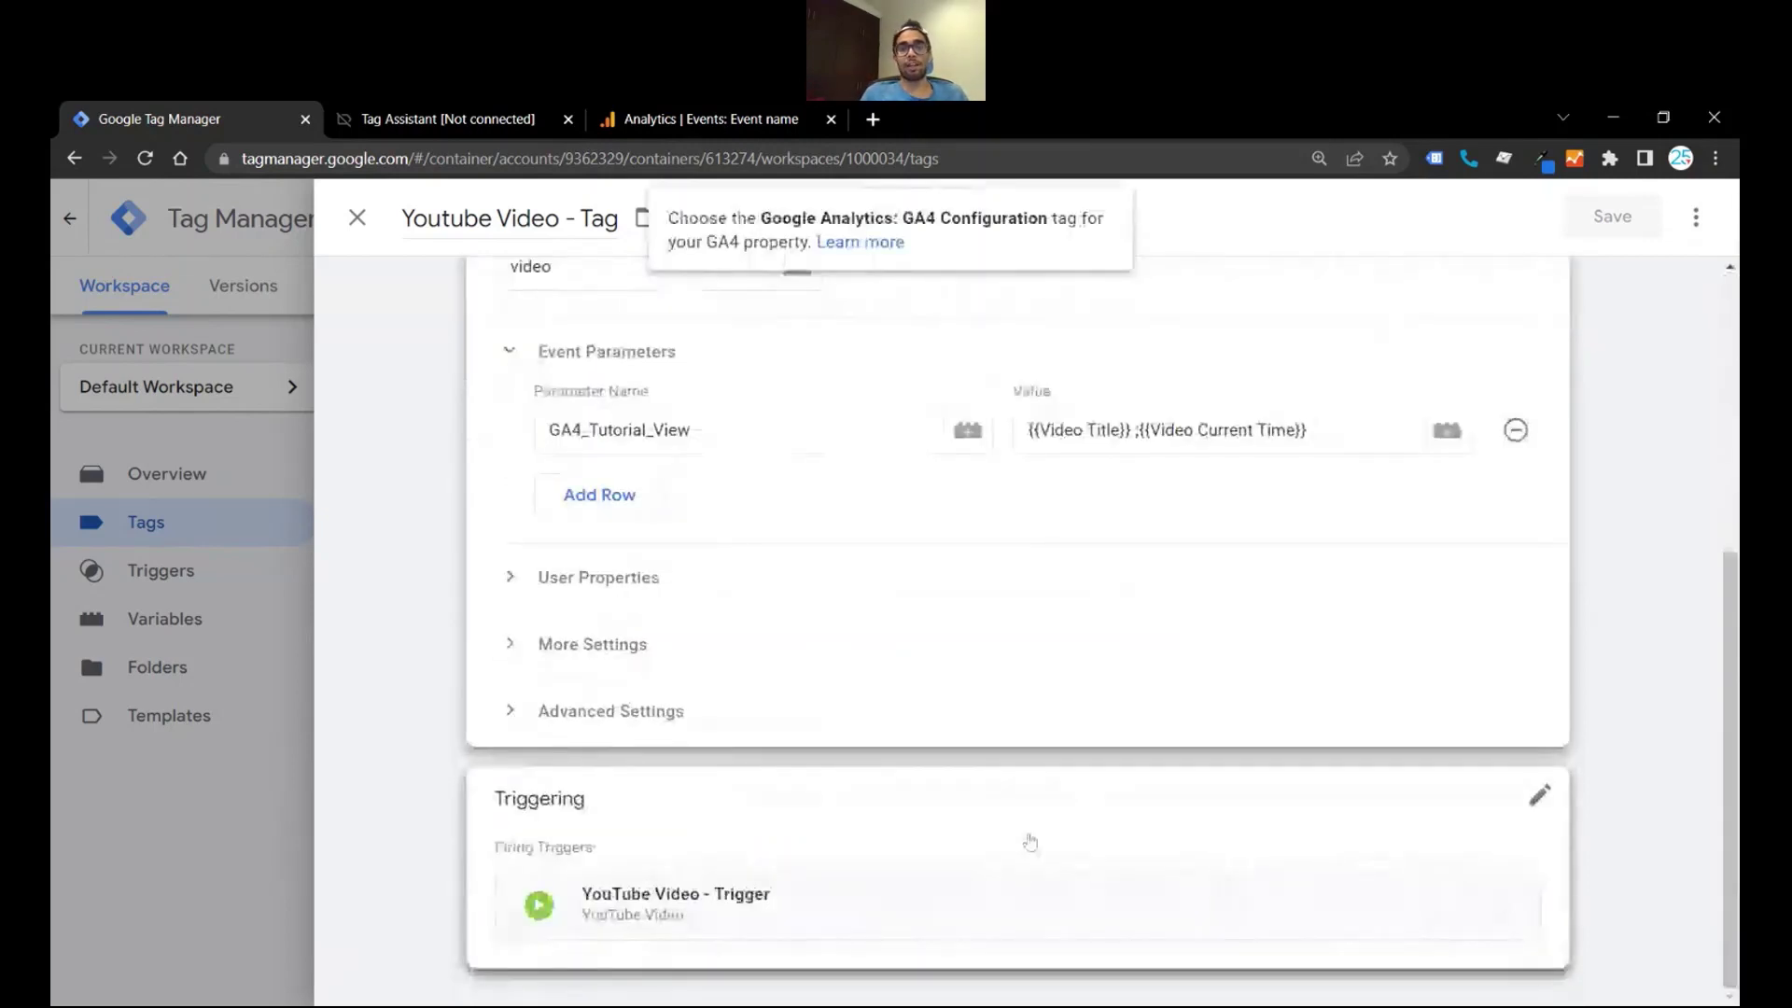